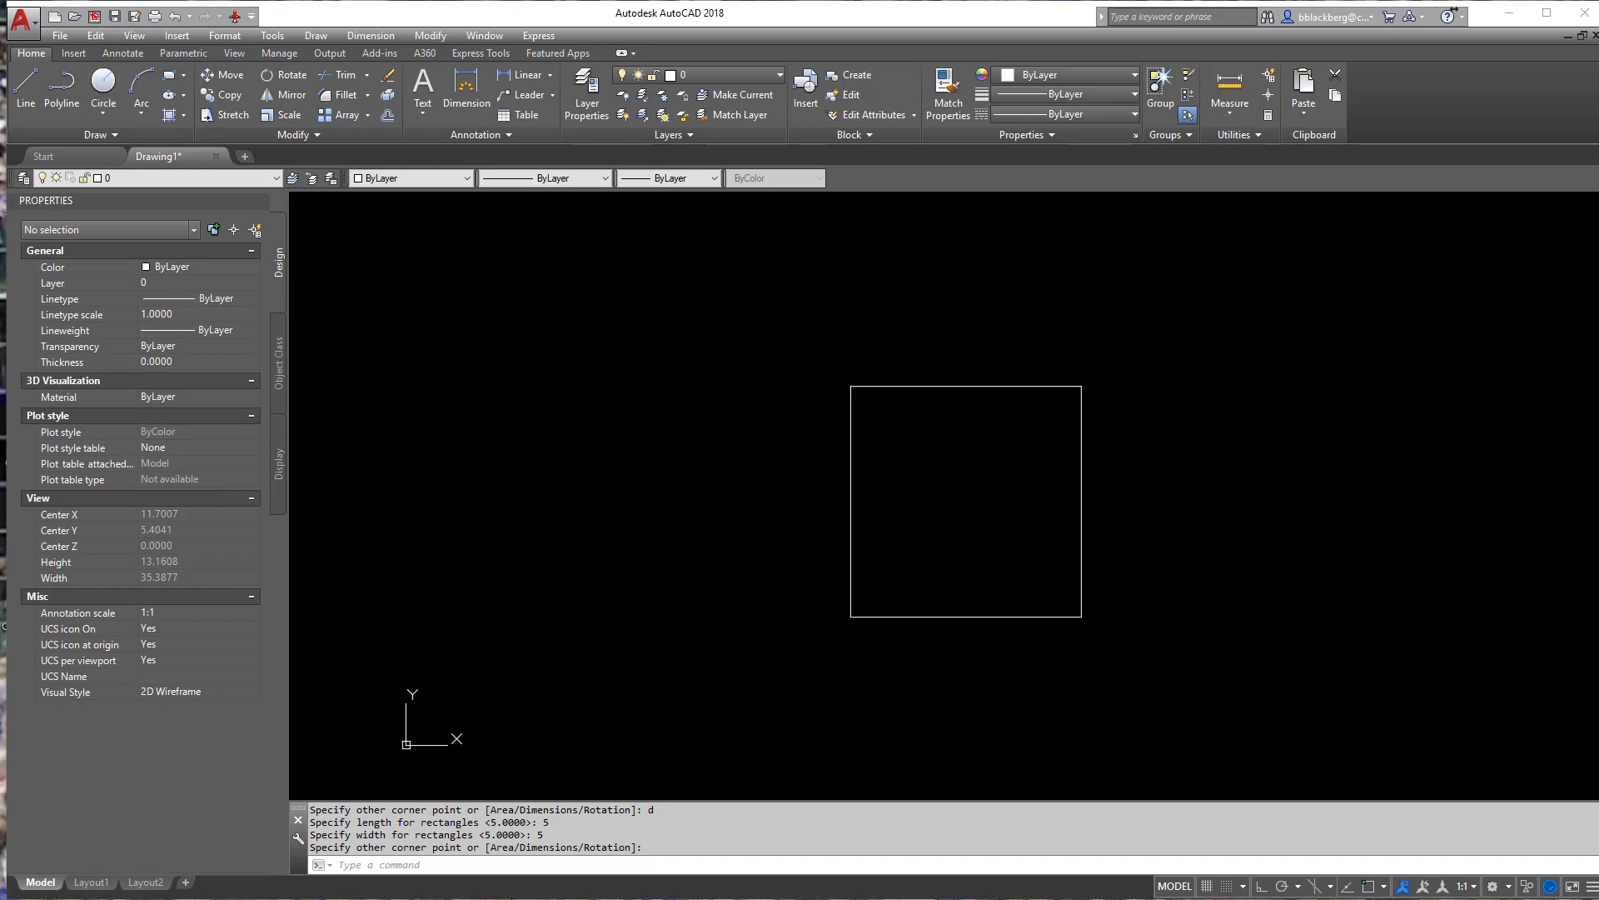
Start and cancel the Circle (C) and Arc (A) commands from the command line.
text(c)
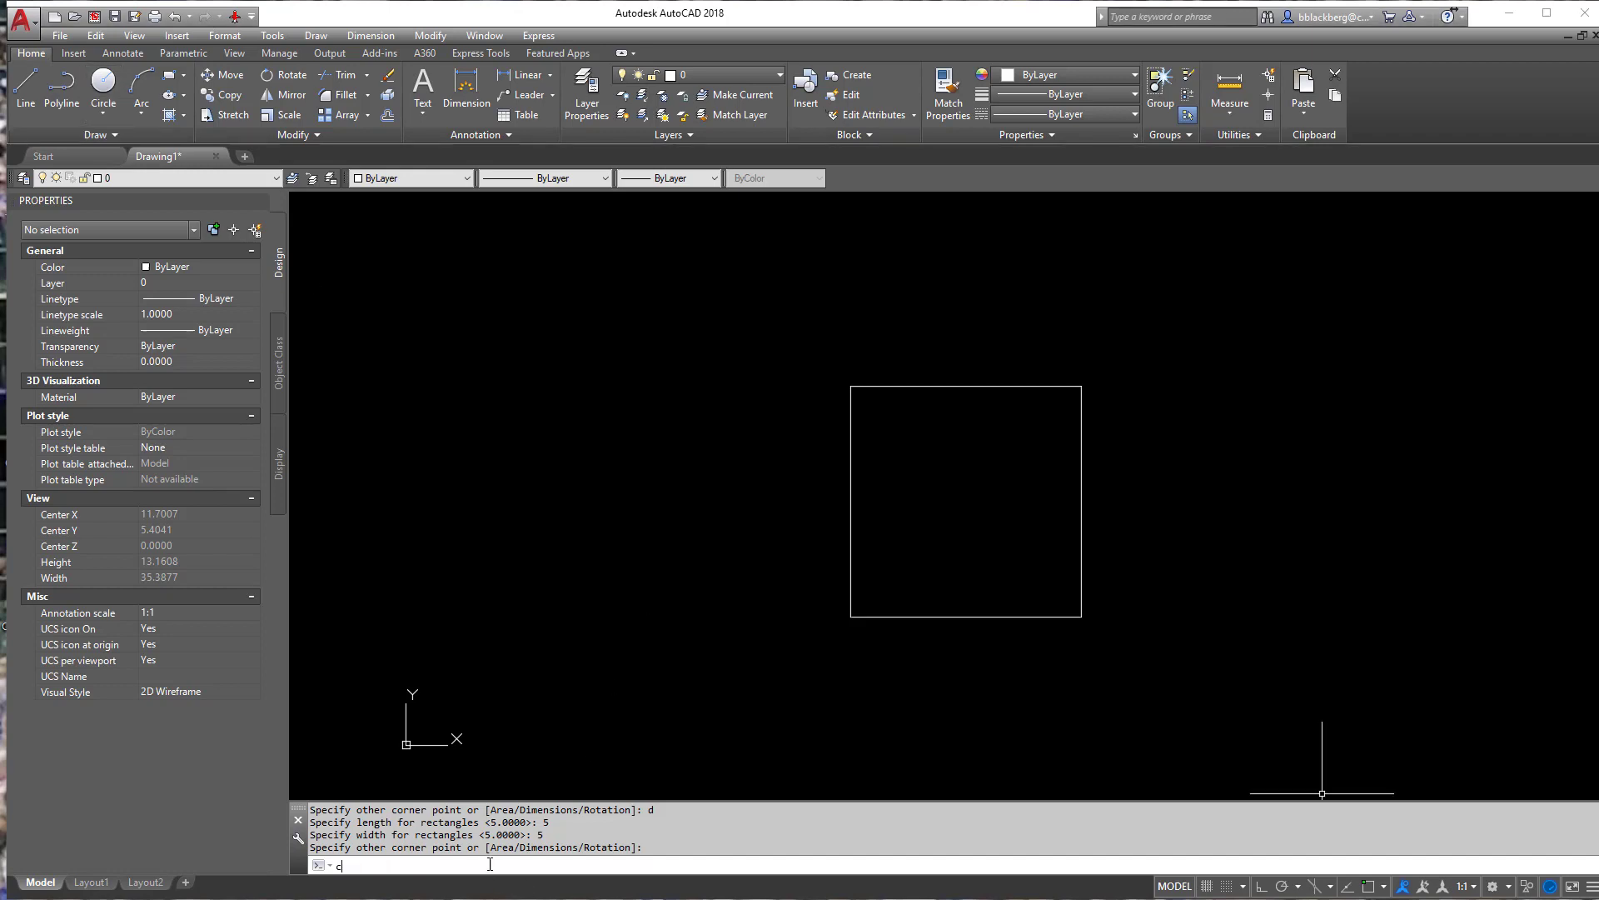
key(Return)
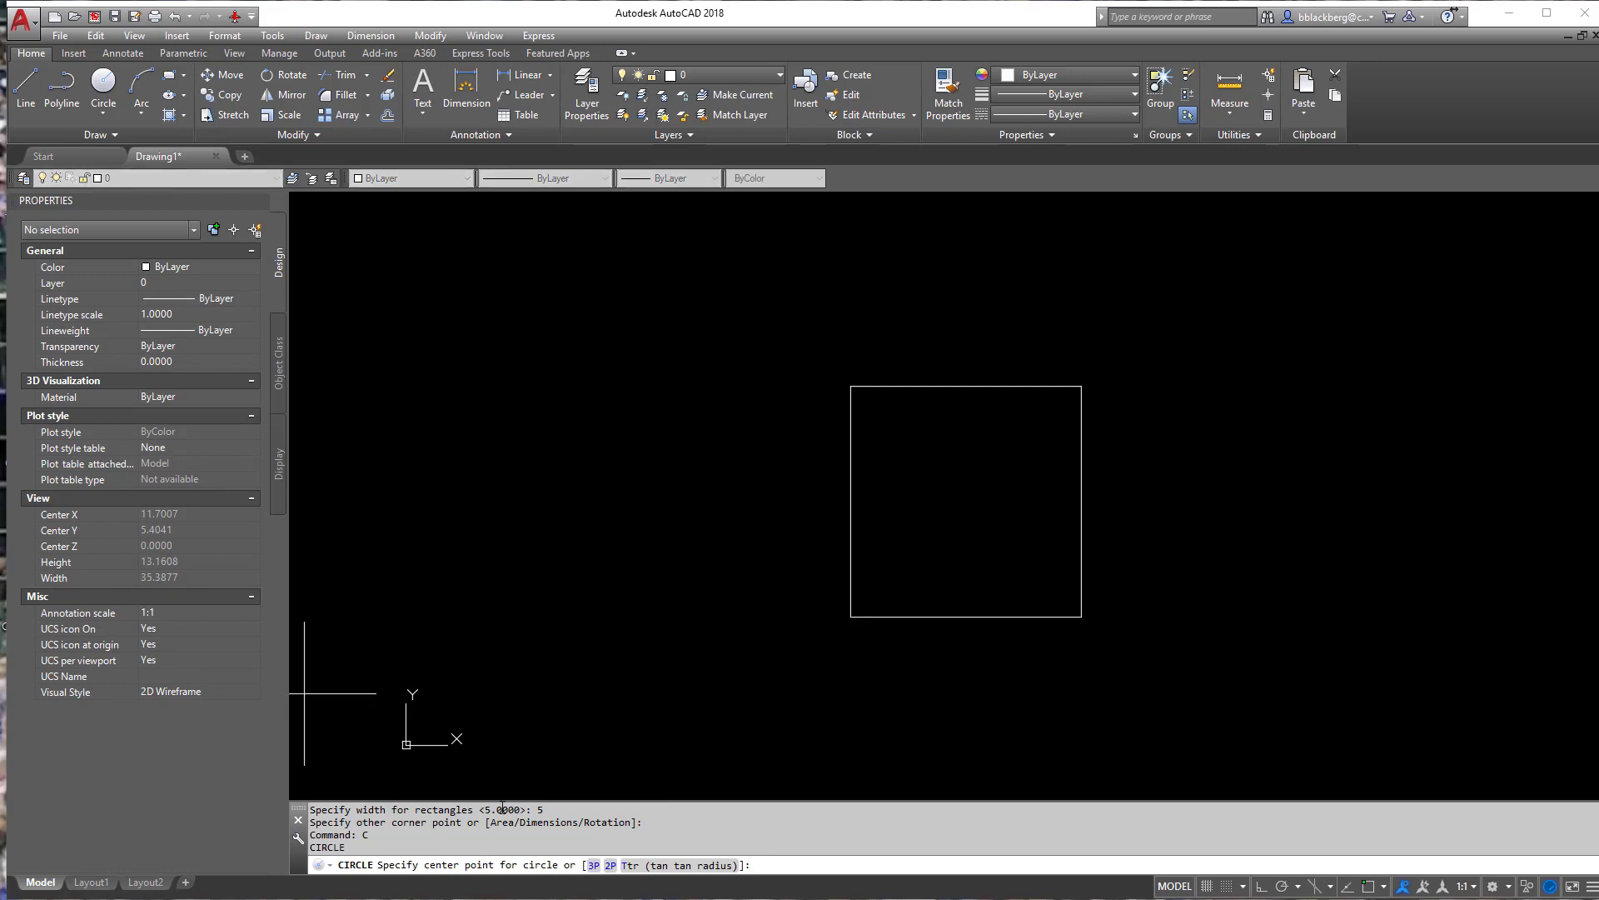
key(Escape)
key(Escape)
key(Escape)
key(Escape)
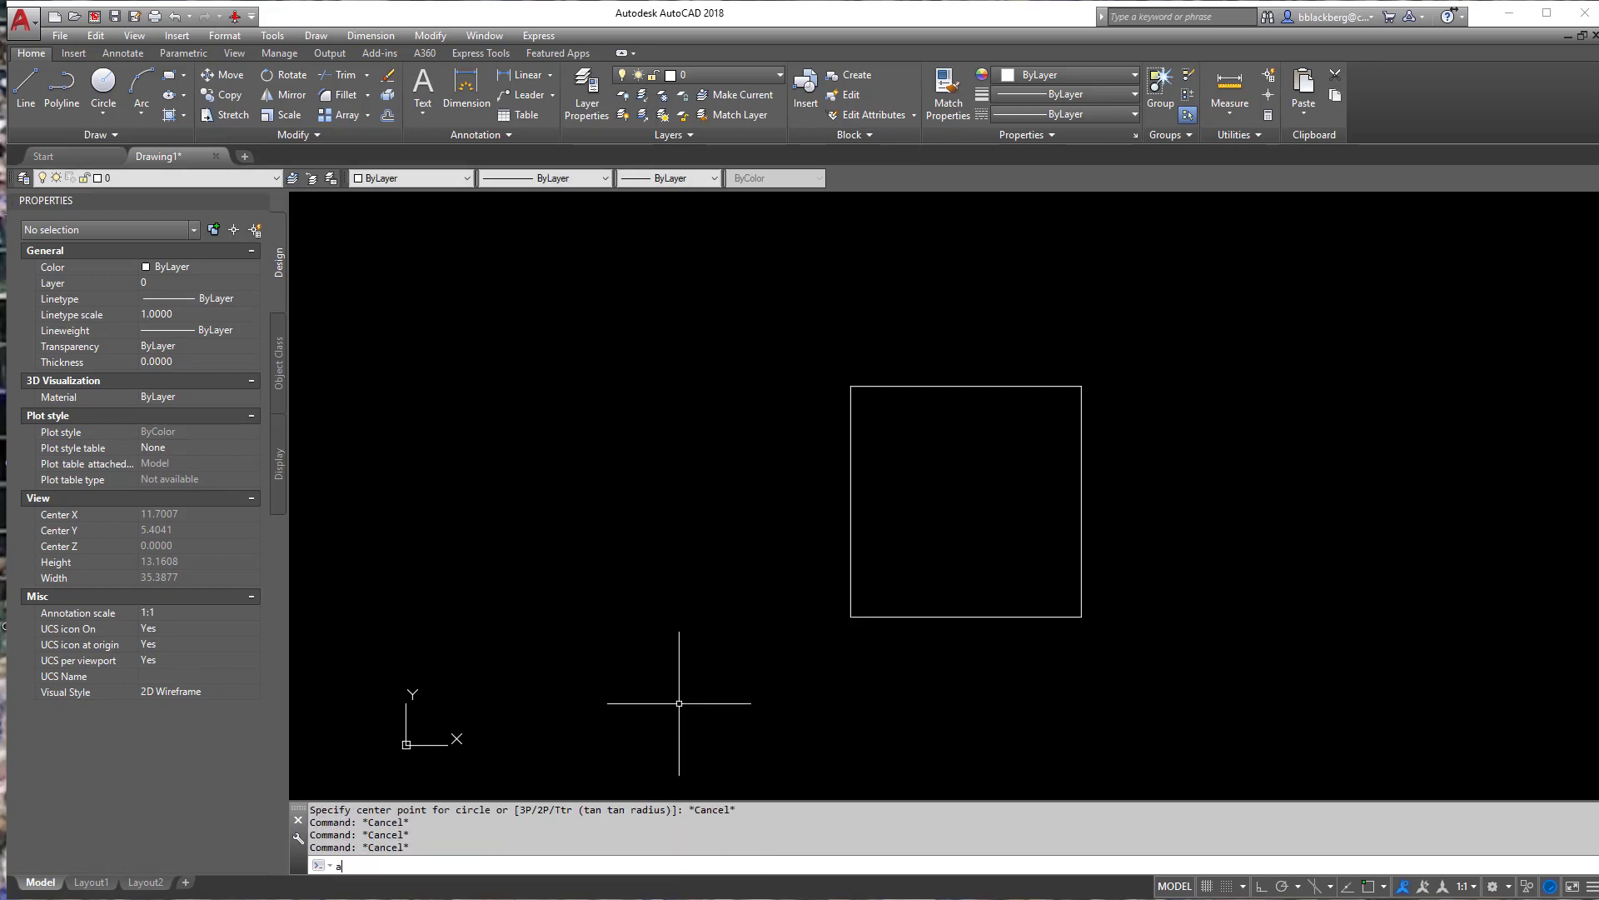
text(a)
key(Return)
key(Escape)
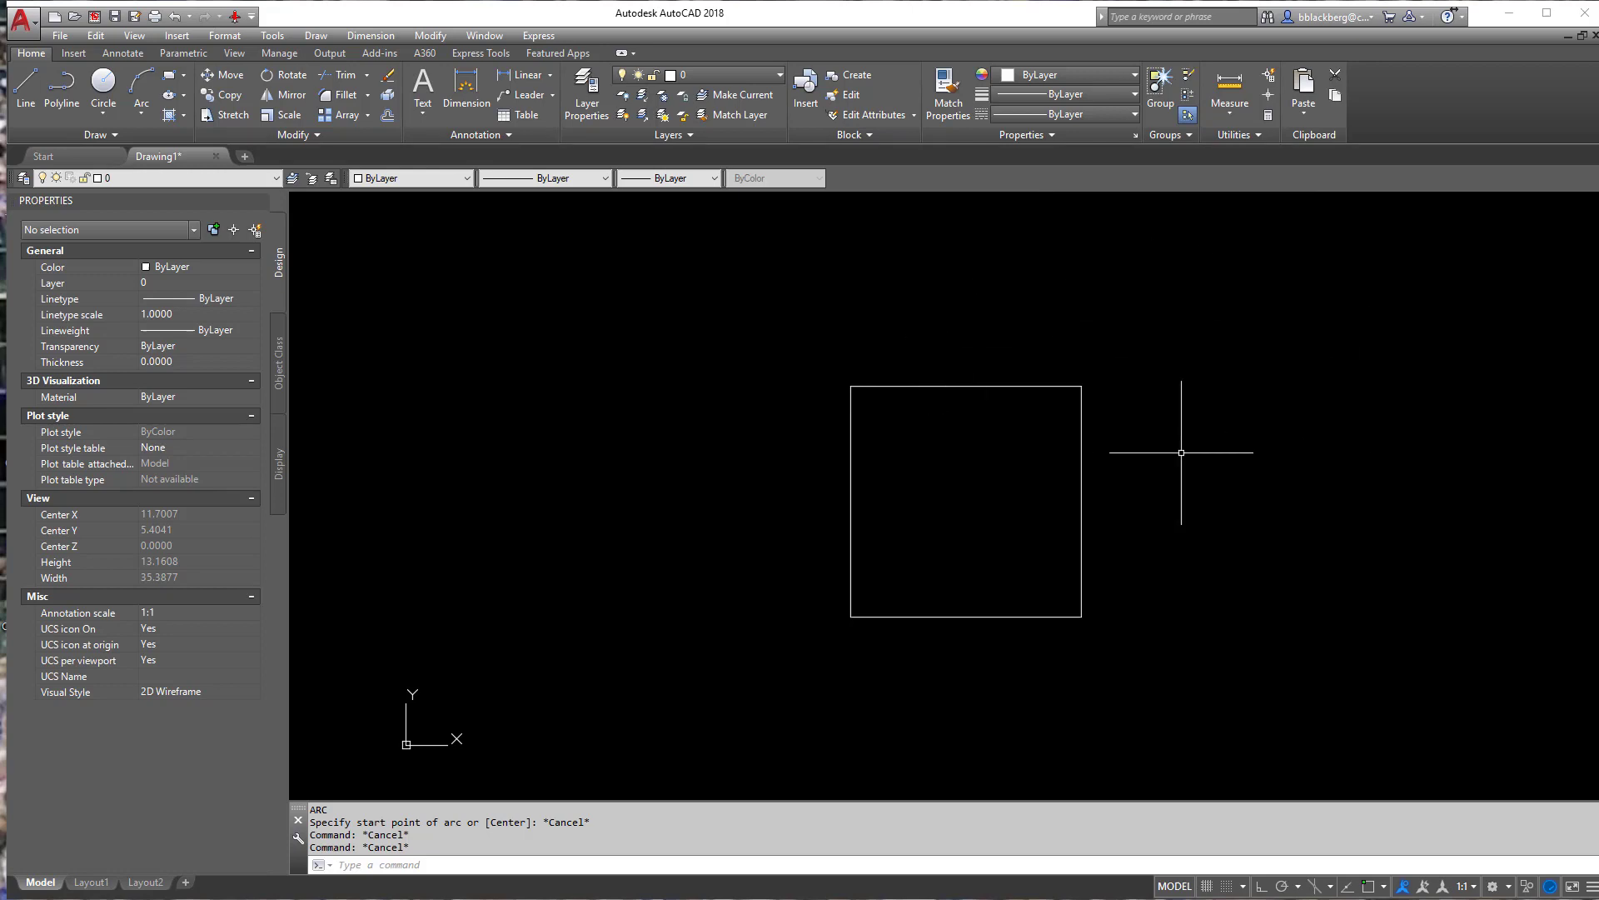
Draw a Center, Radius circle of radius 1 to the left of the square.
click(103, 112)
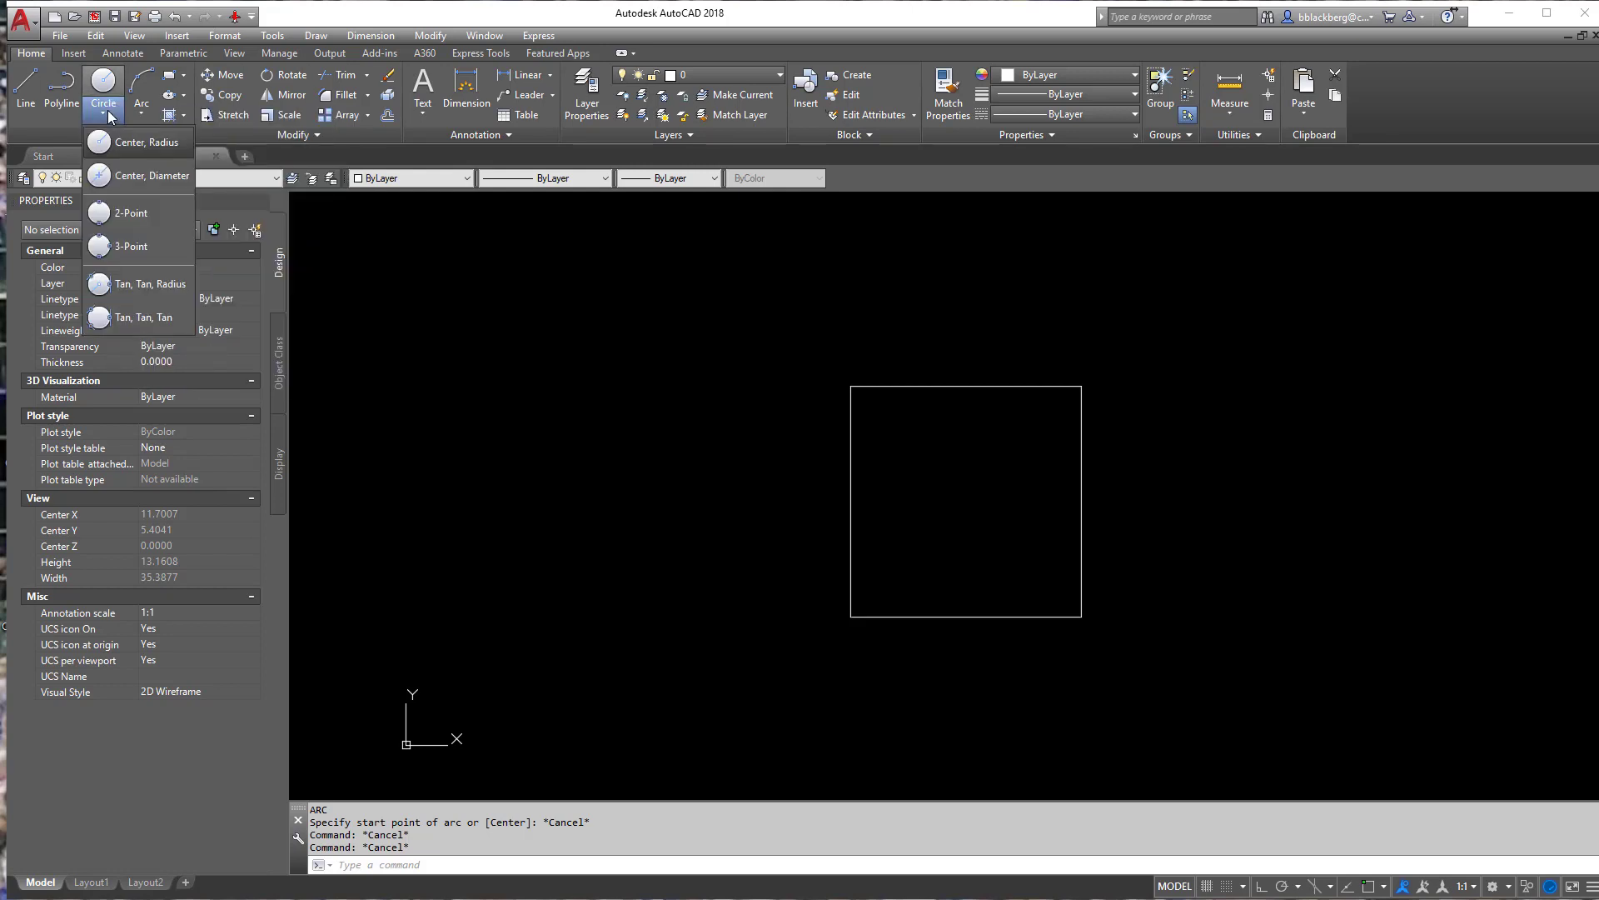
click(153, 145)
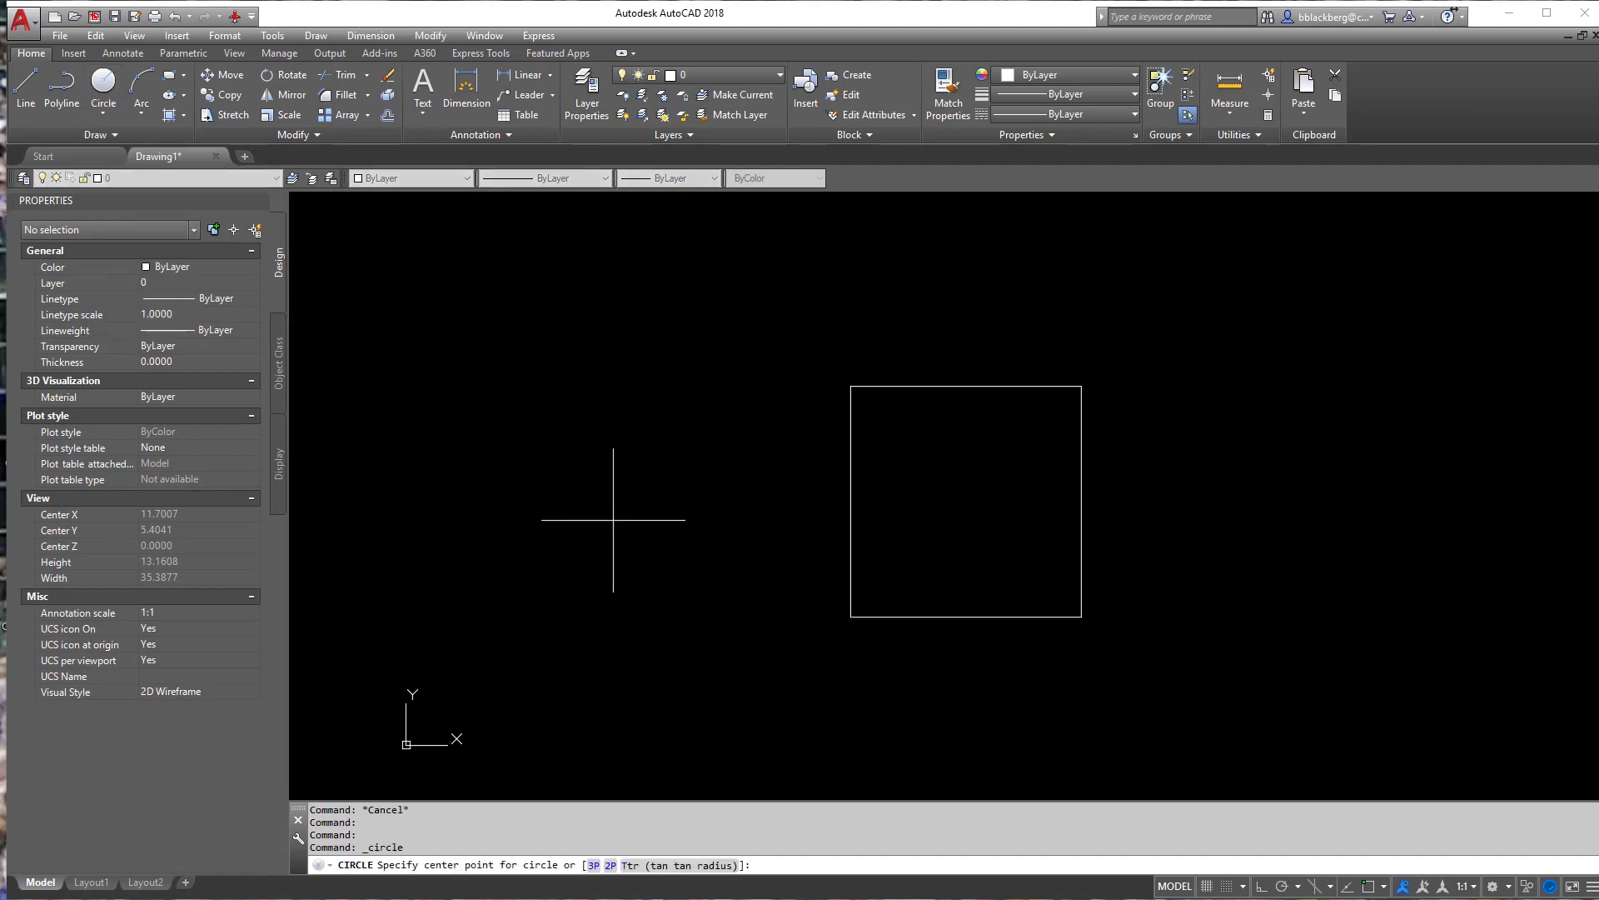
click(595, 510)
text(1)
key(Return)
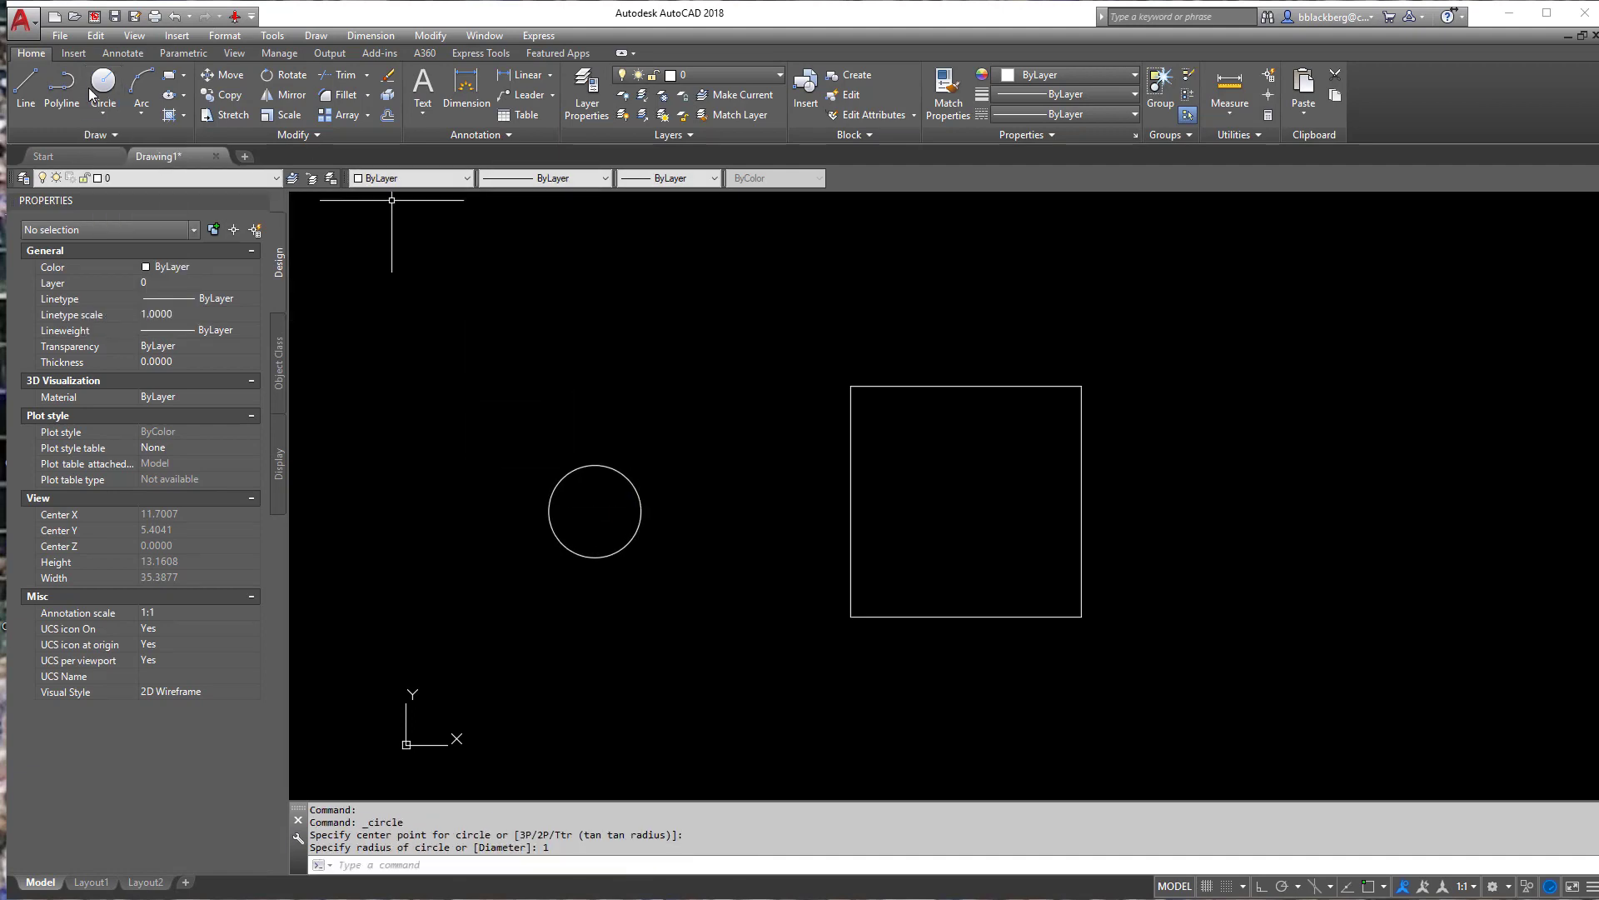
Add a concentric Center, Diameter circle of diameter 1, snapped to the first circle's center.
click(103, 108)
click(152, 176)
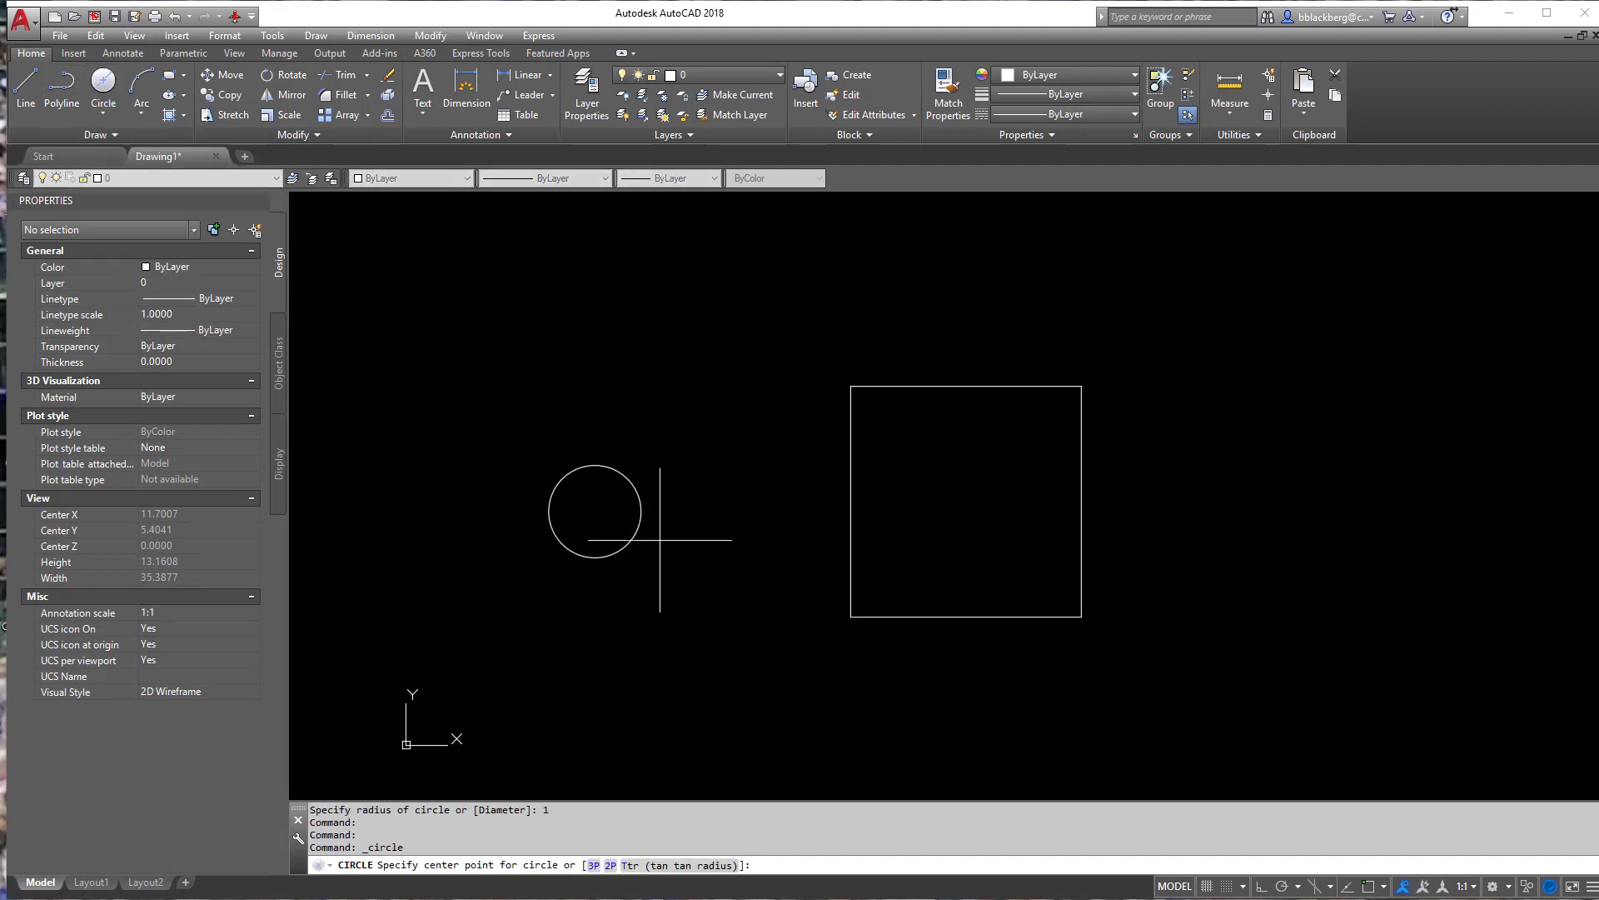
shift+right_click(649, 473)
click(739, 692)
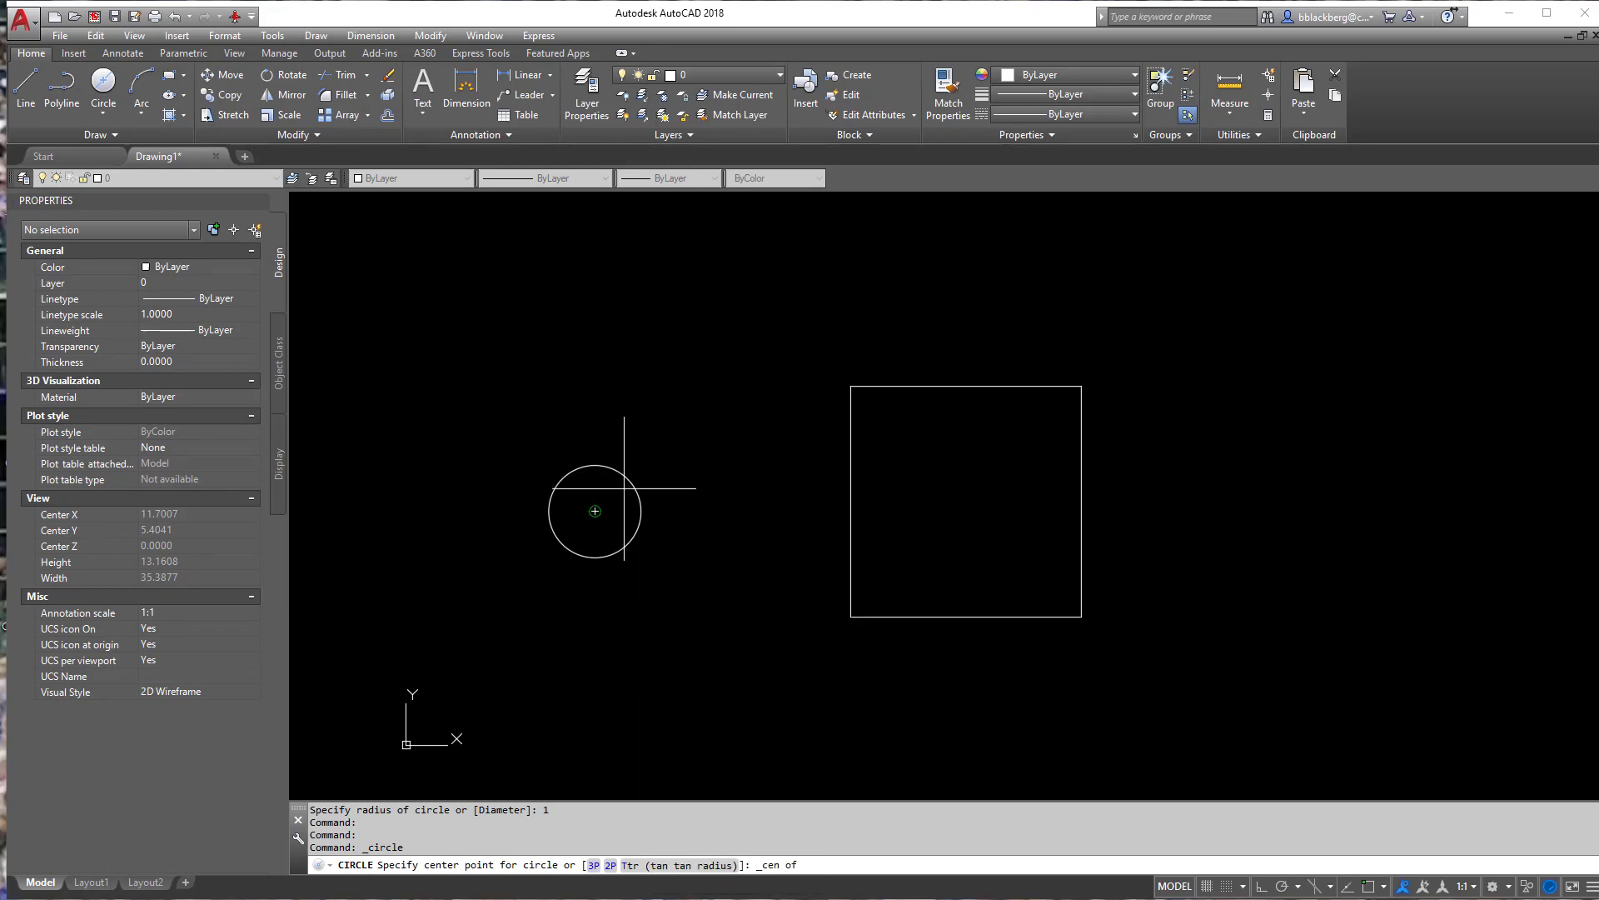
click(637, 502)
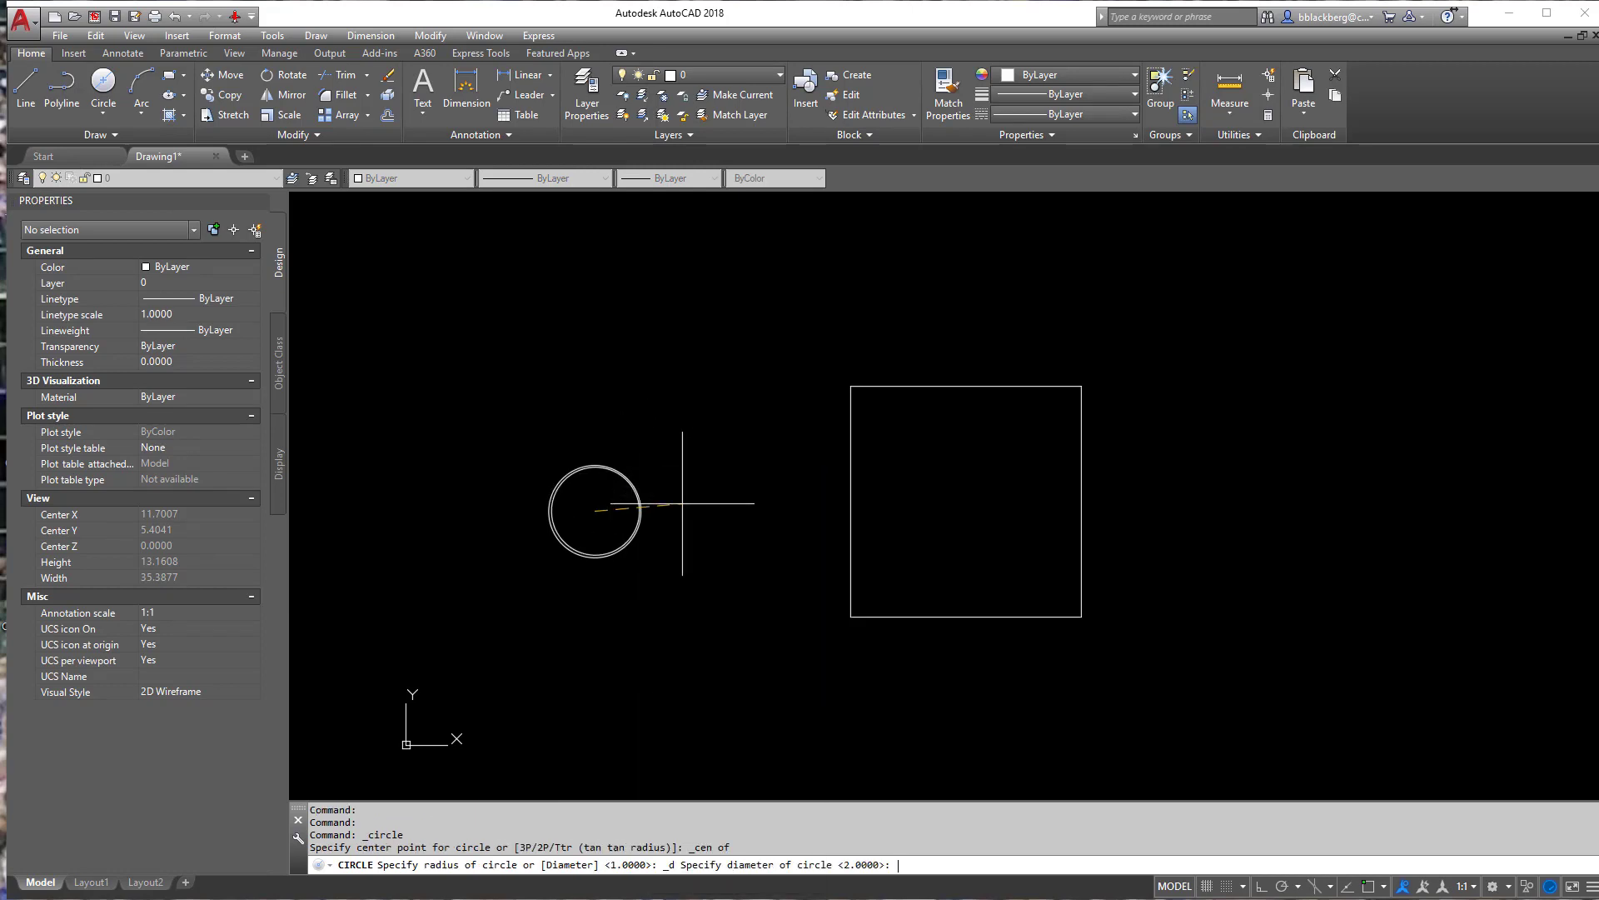
text(1)
key(Return)
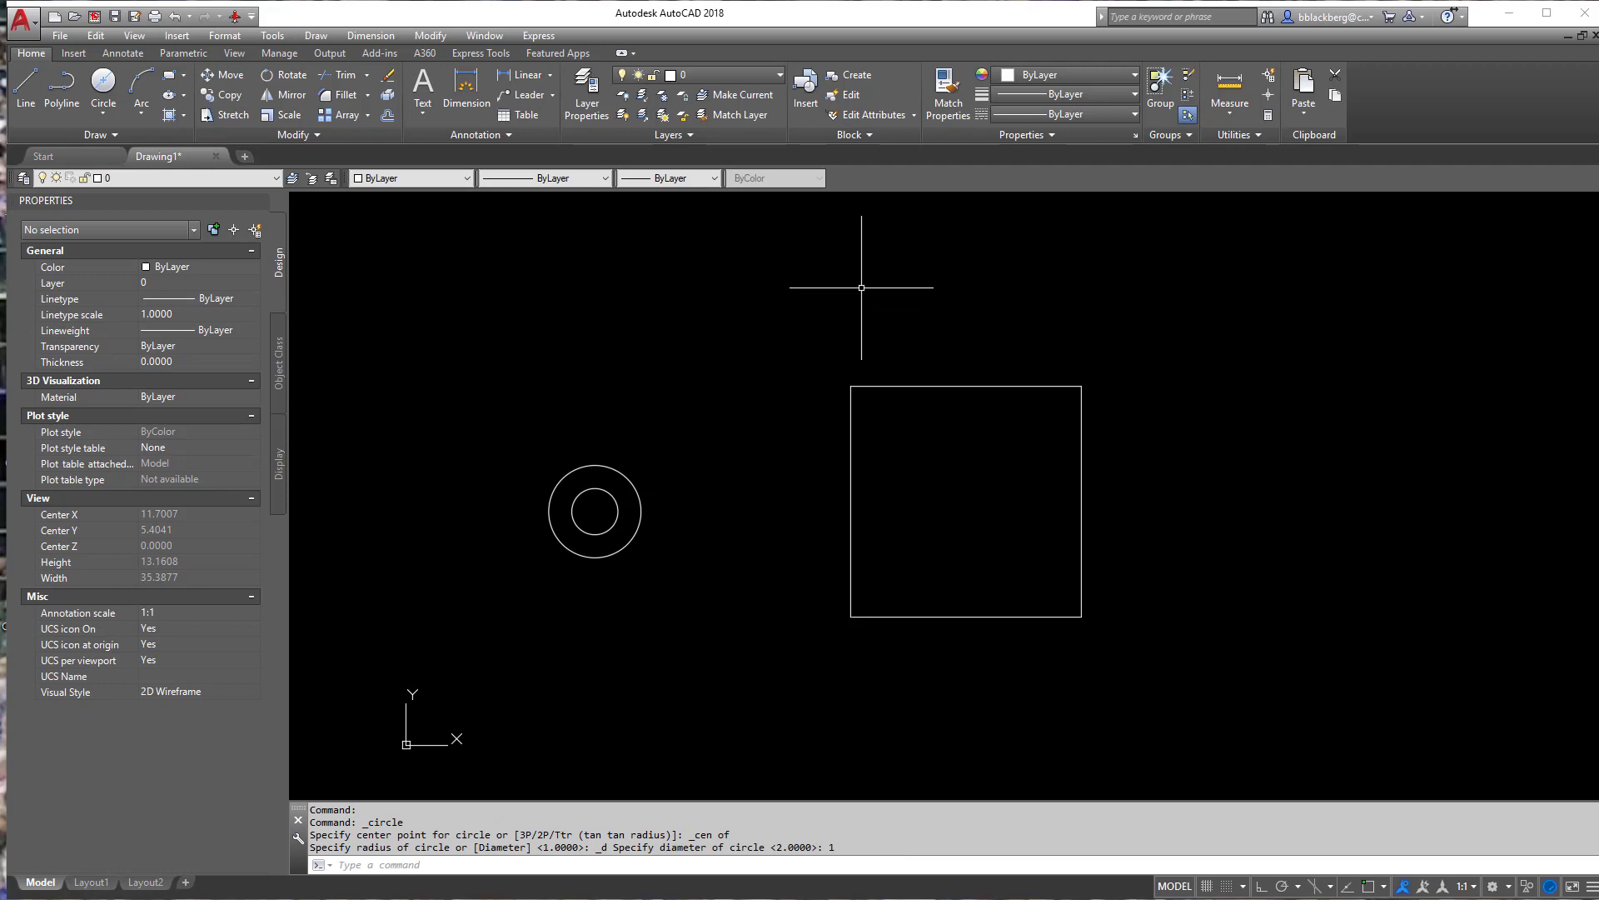
Draw a diameter-2 circle right of the square and select it to check its size.
click(107, 111)
click(142, 148)
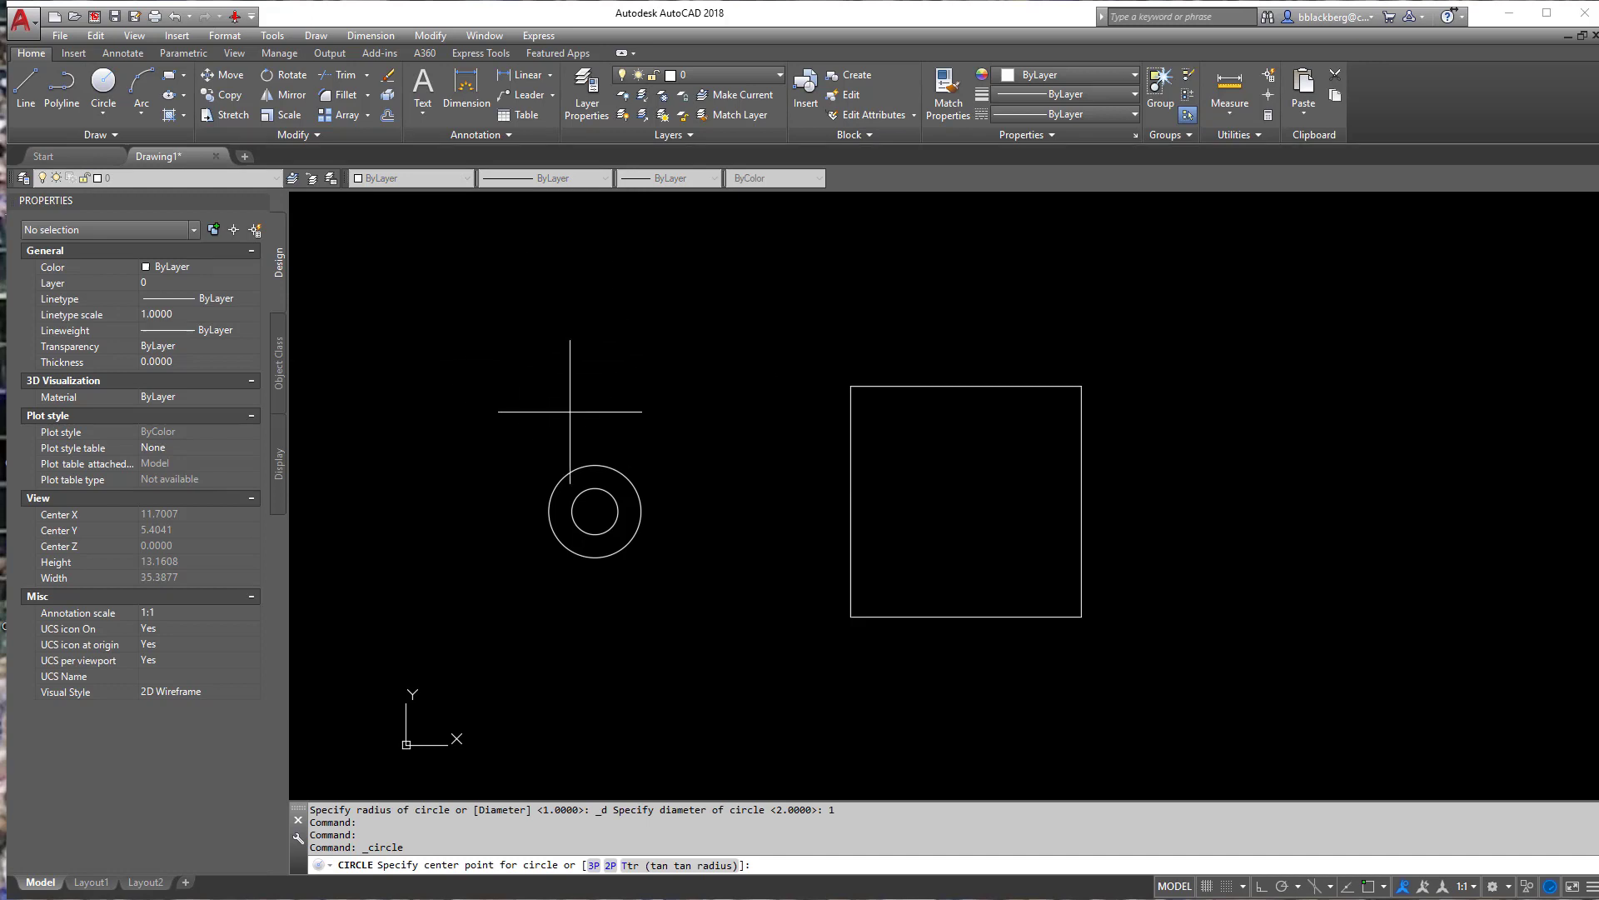
click(1276, 519)
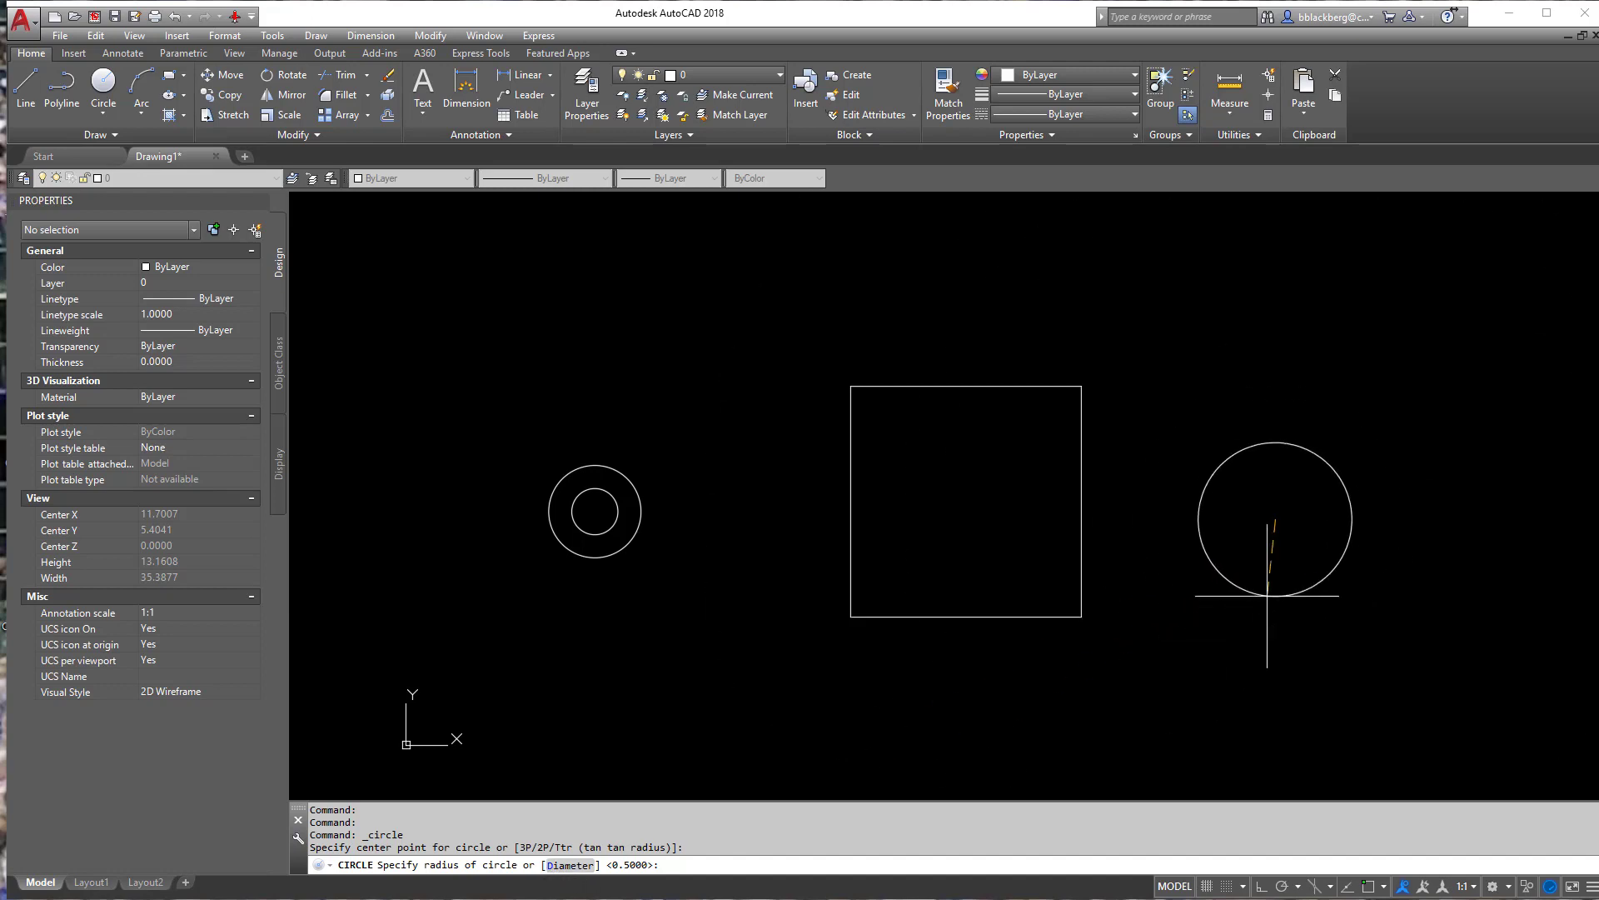
key(Return)
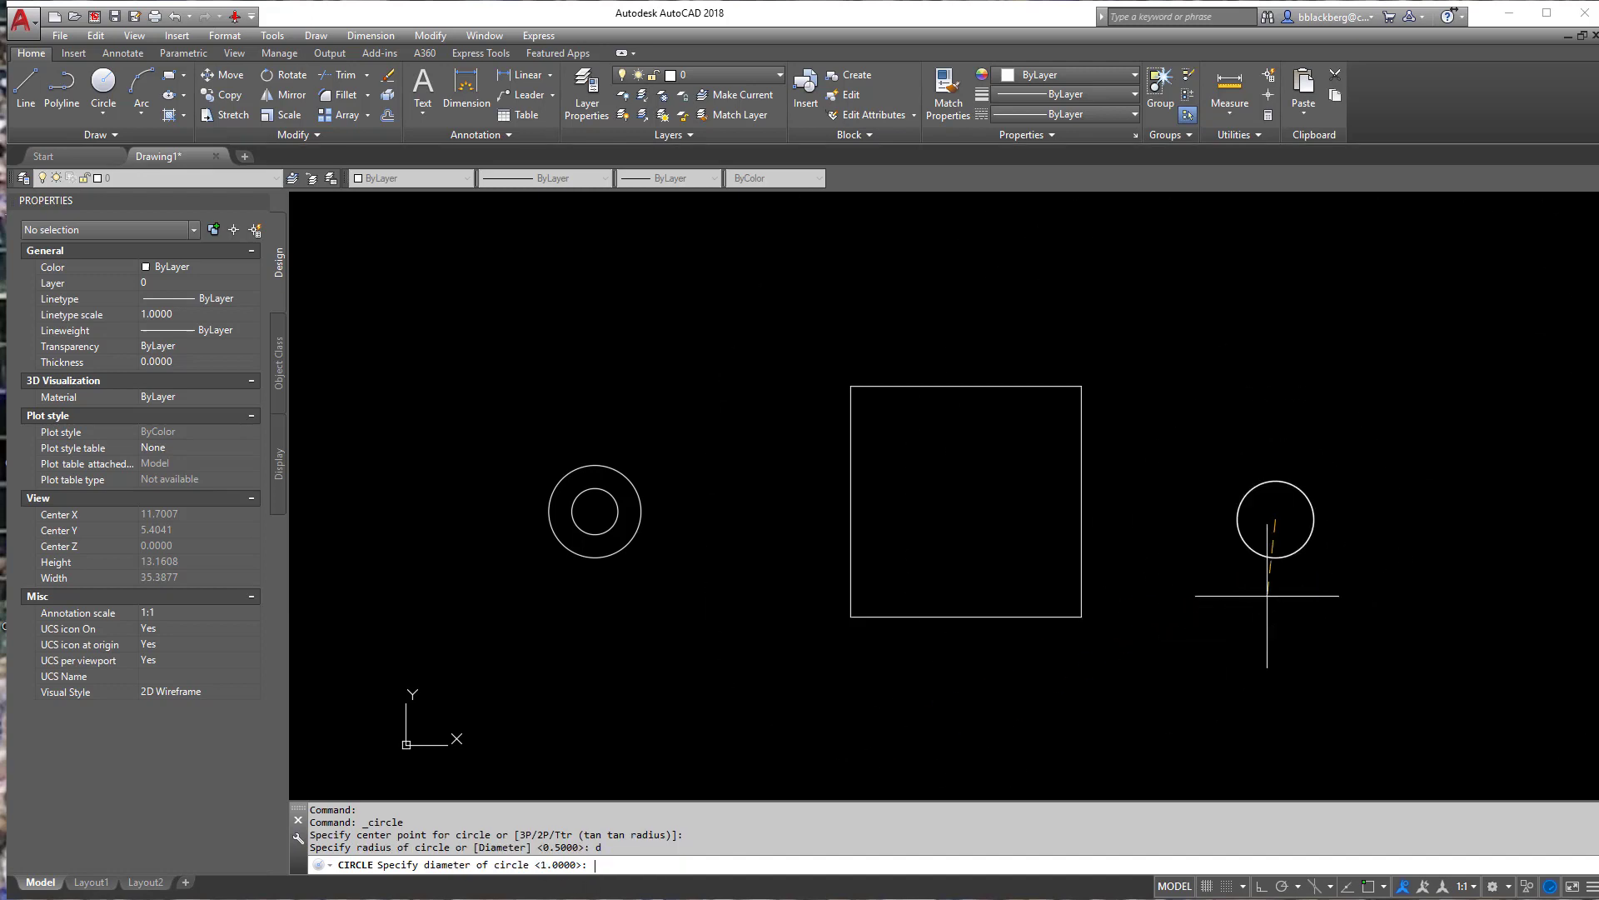
key(Return)
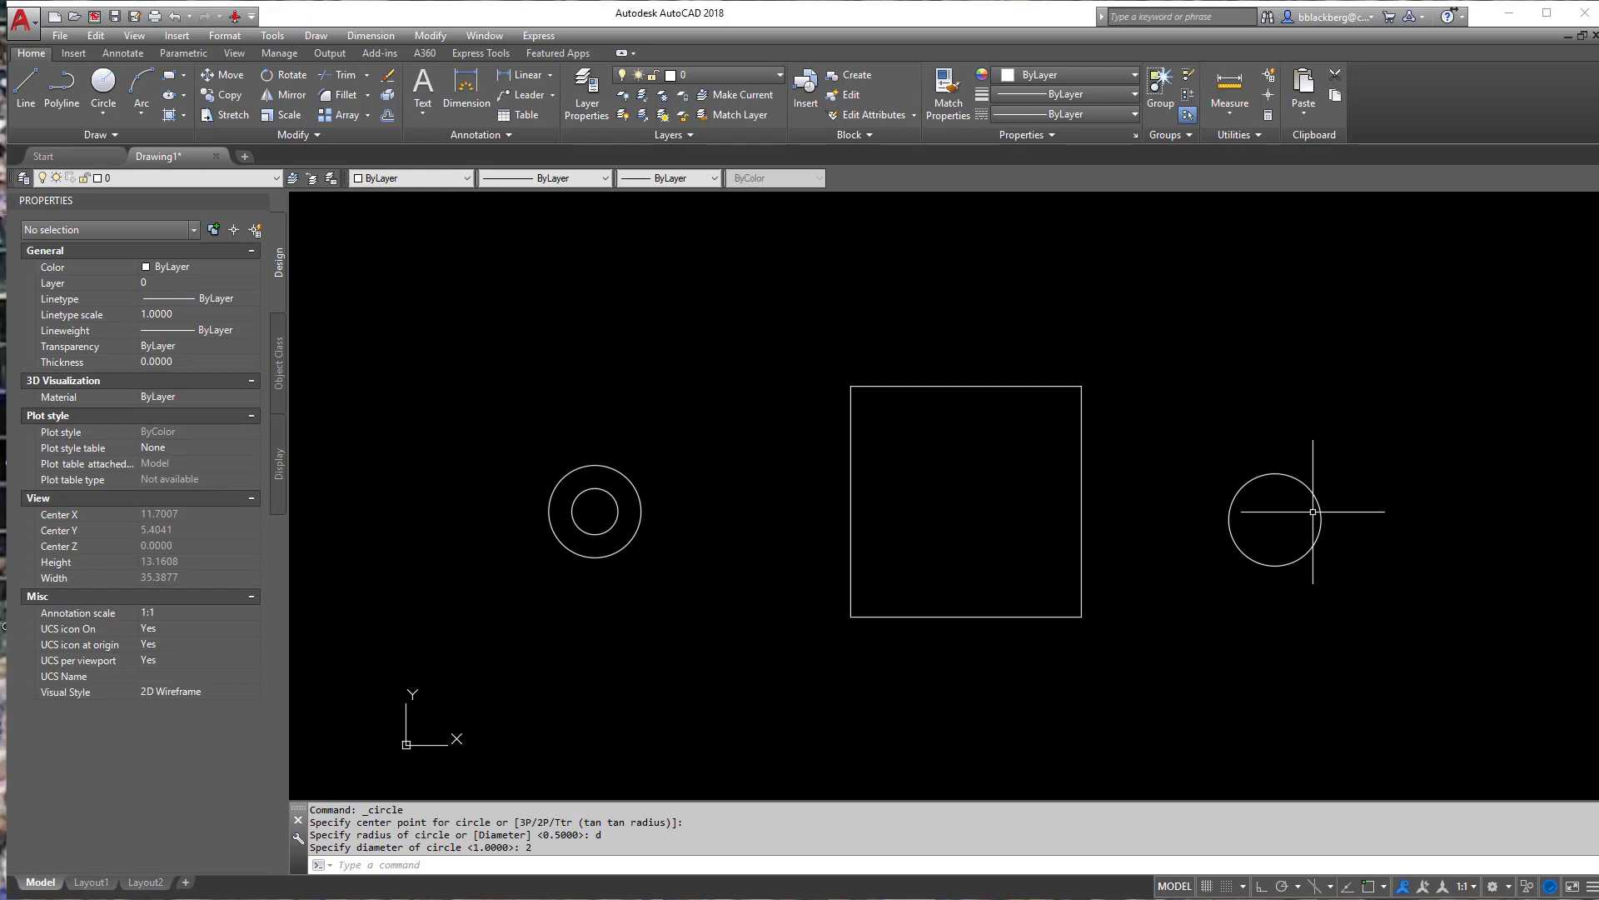
click(1420, 440)
click(1260, 604)
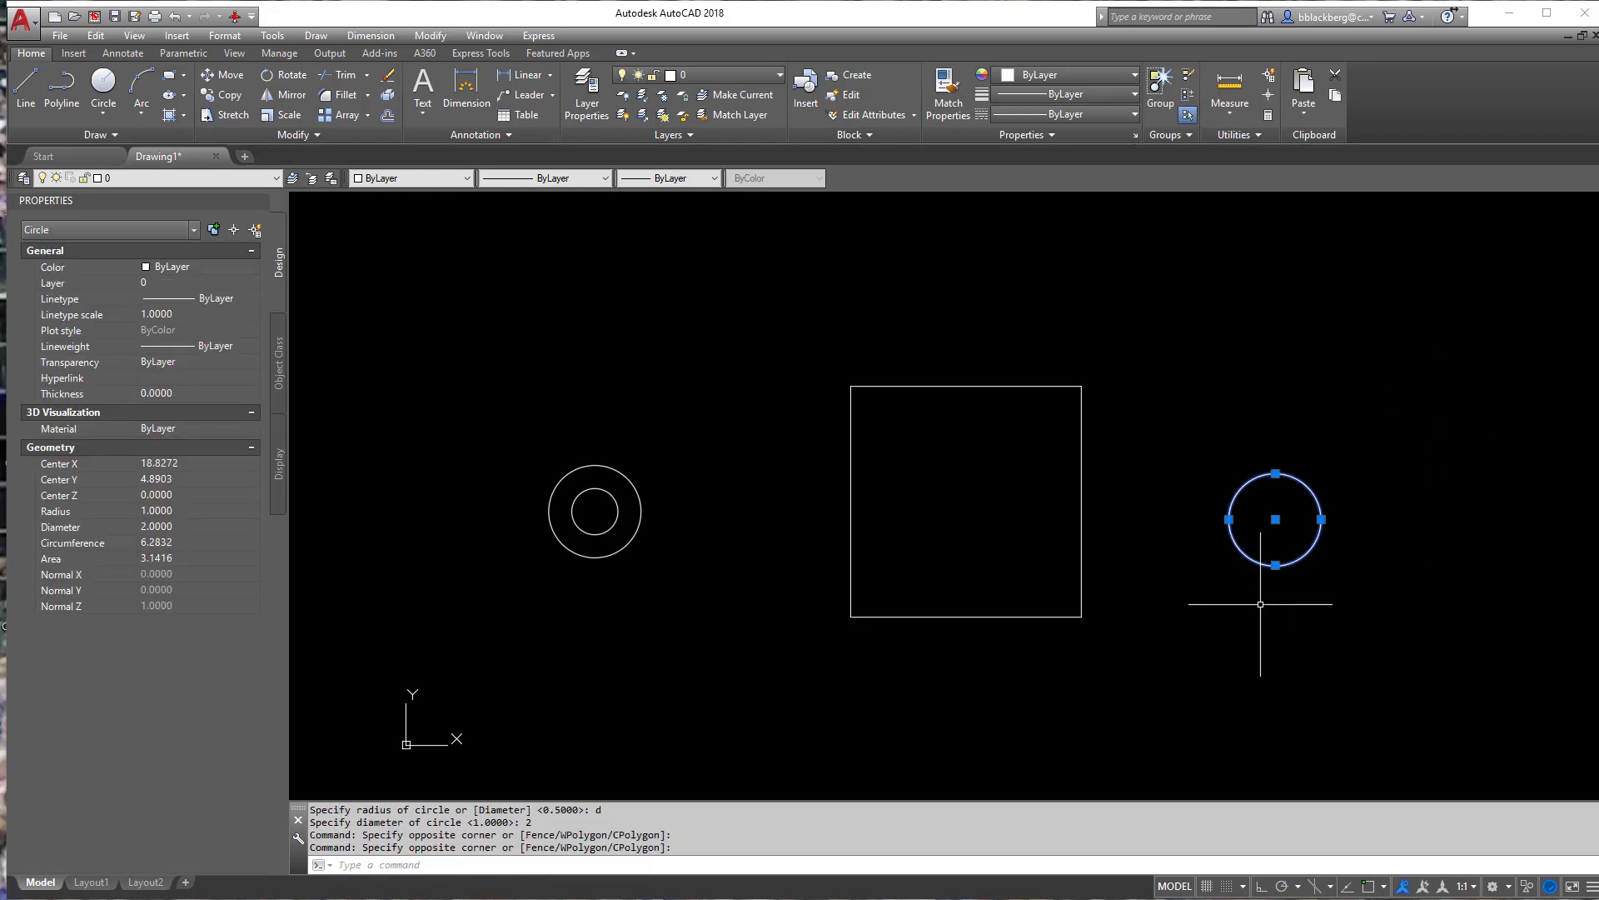
Cancel a Center, Radius circle and begin a 3-point circle at the square's top-edge midpoint.
click(115, 118)
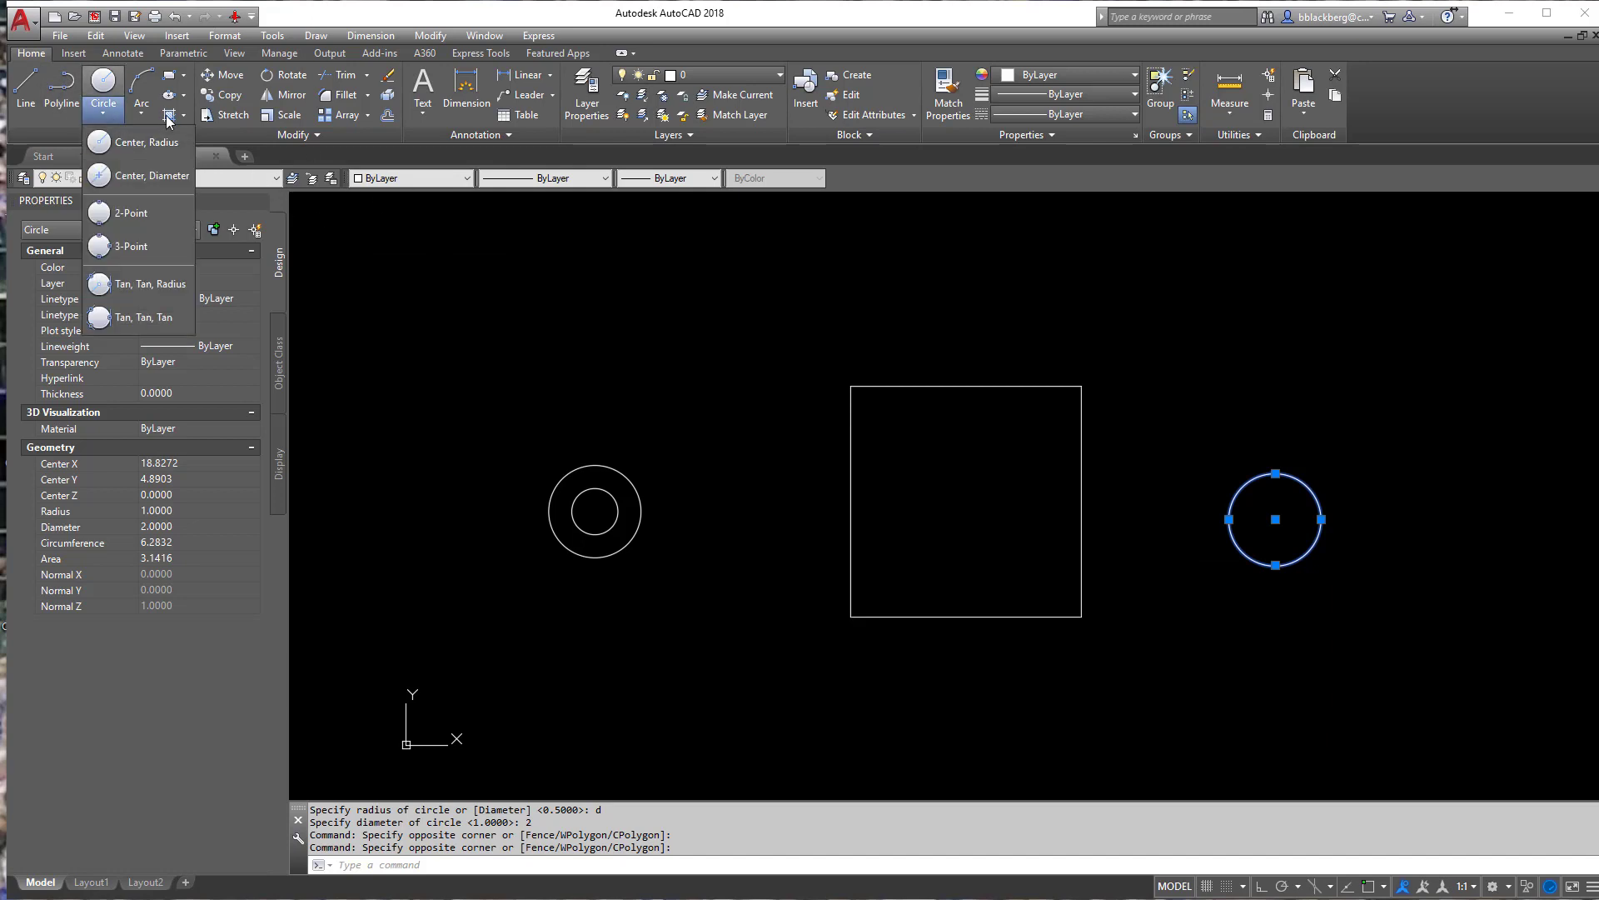
click(148, 145)
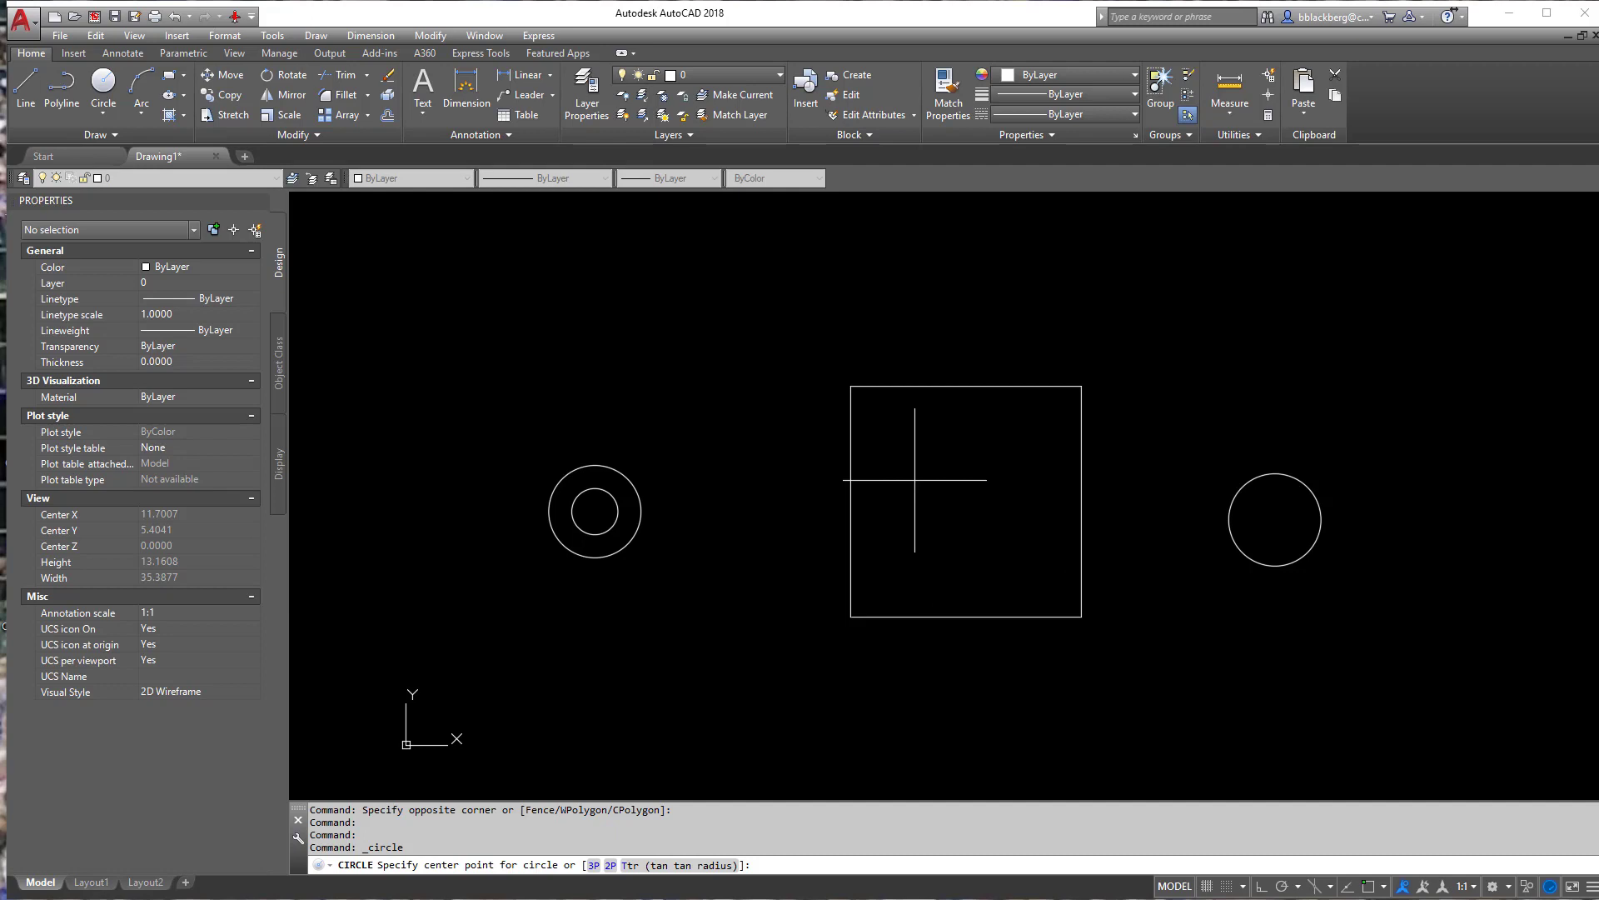
key(Escape)
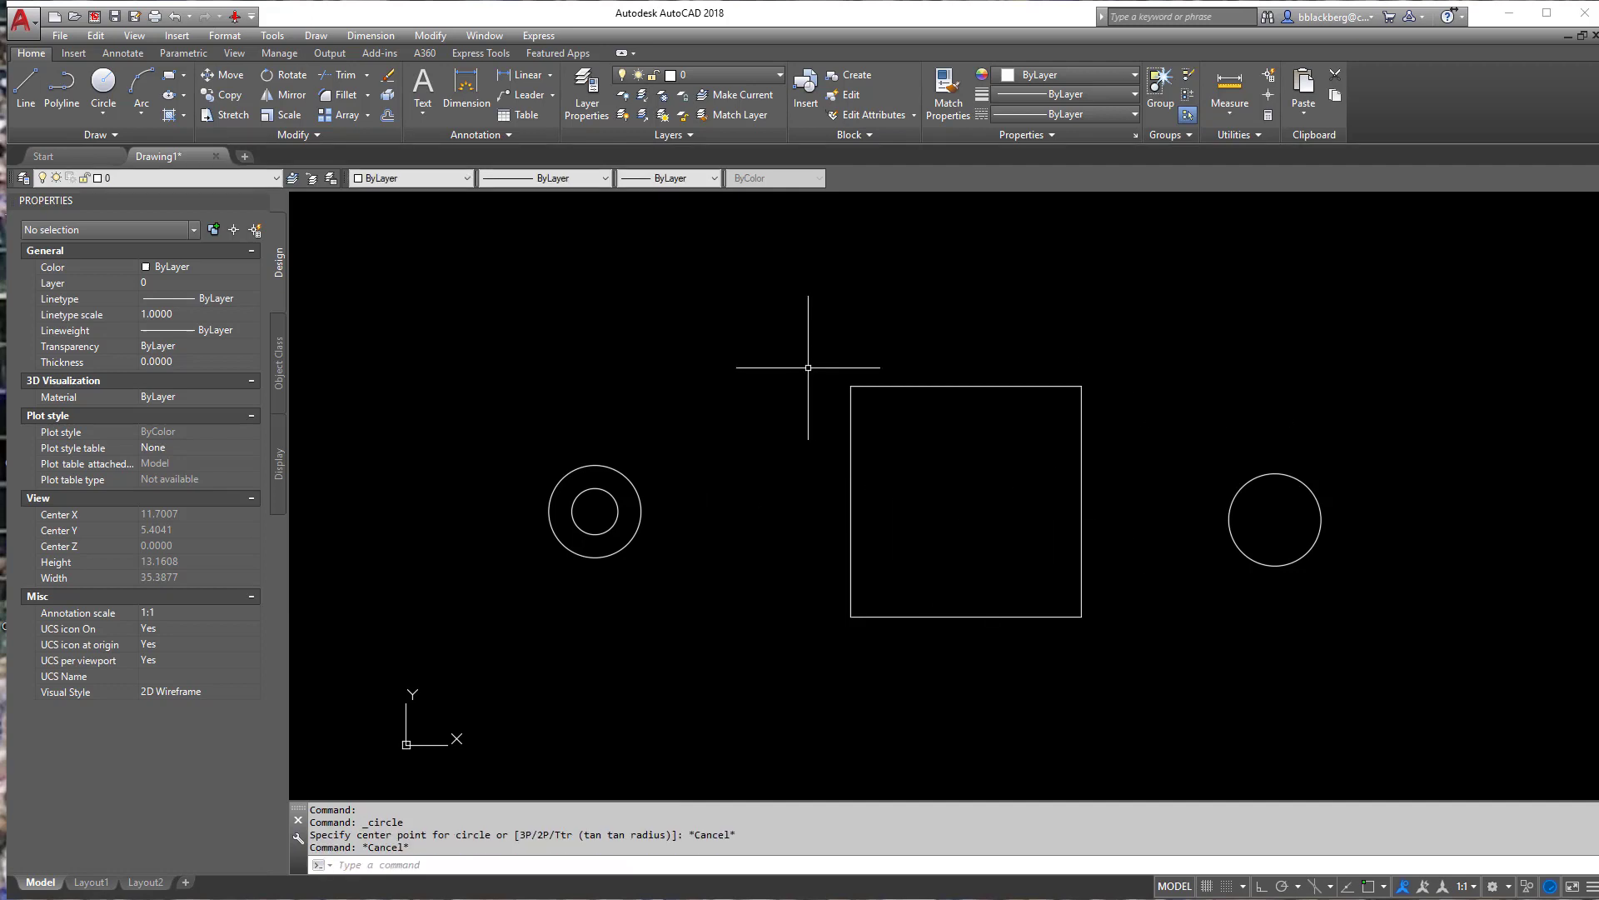
click(106, 117)
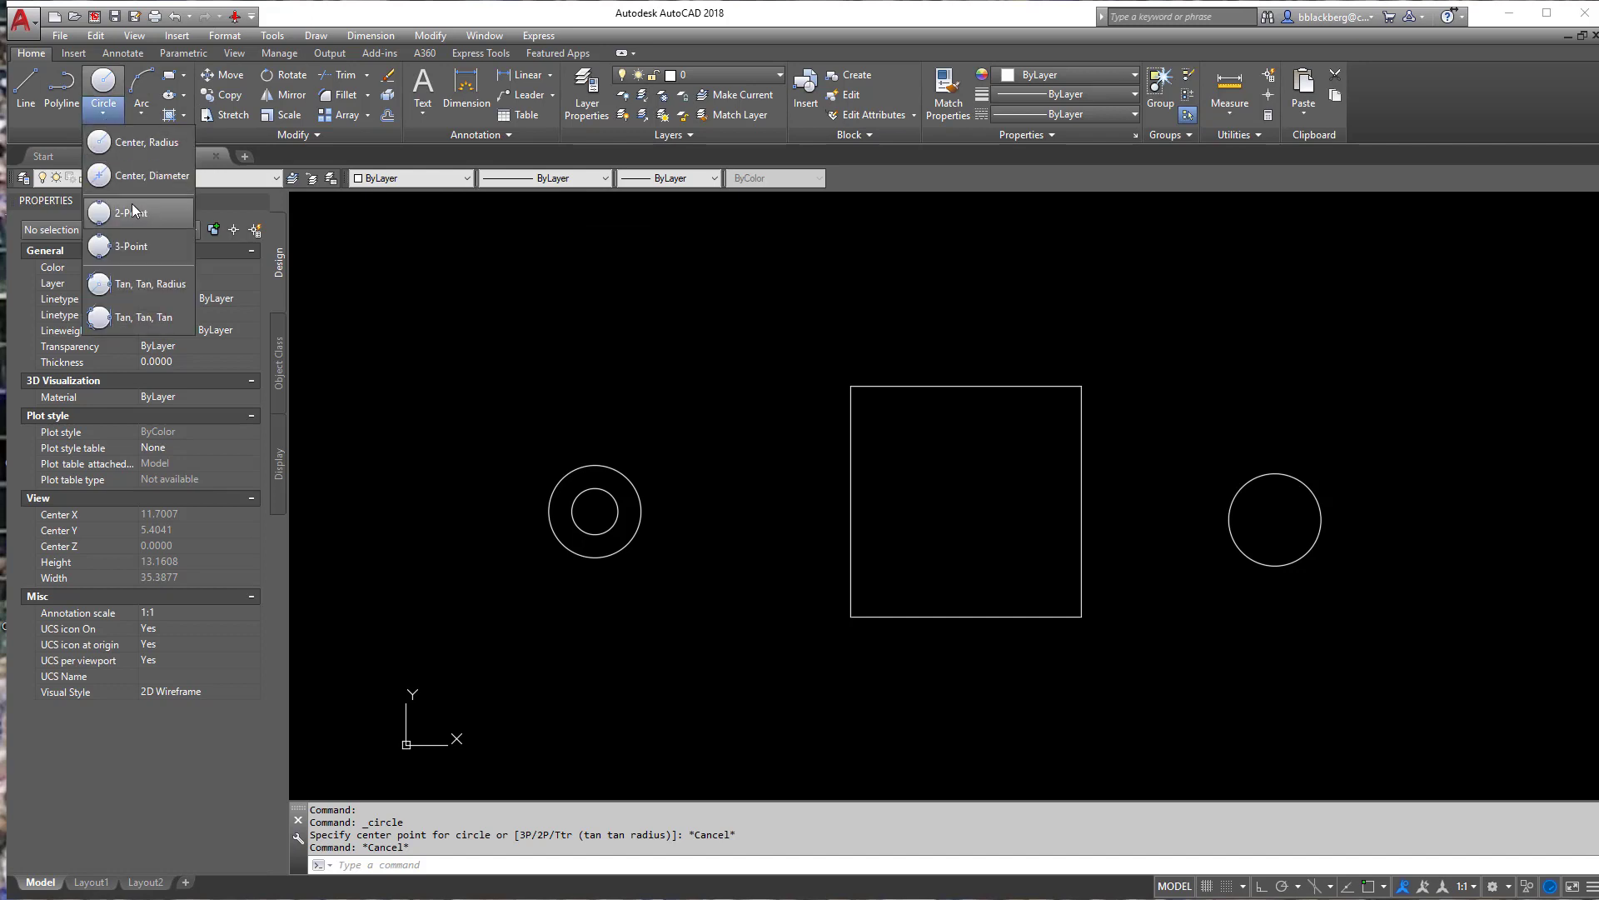
click(127, 252)
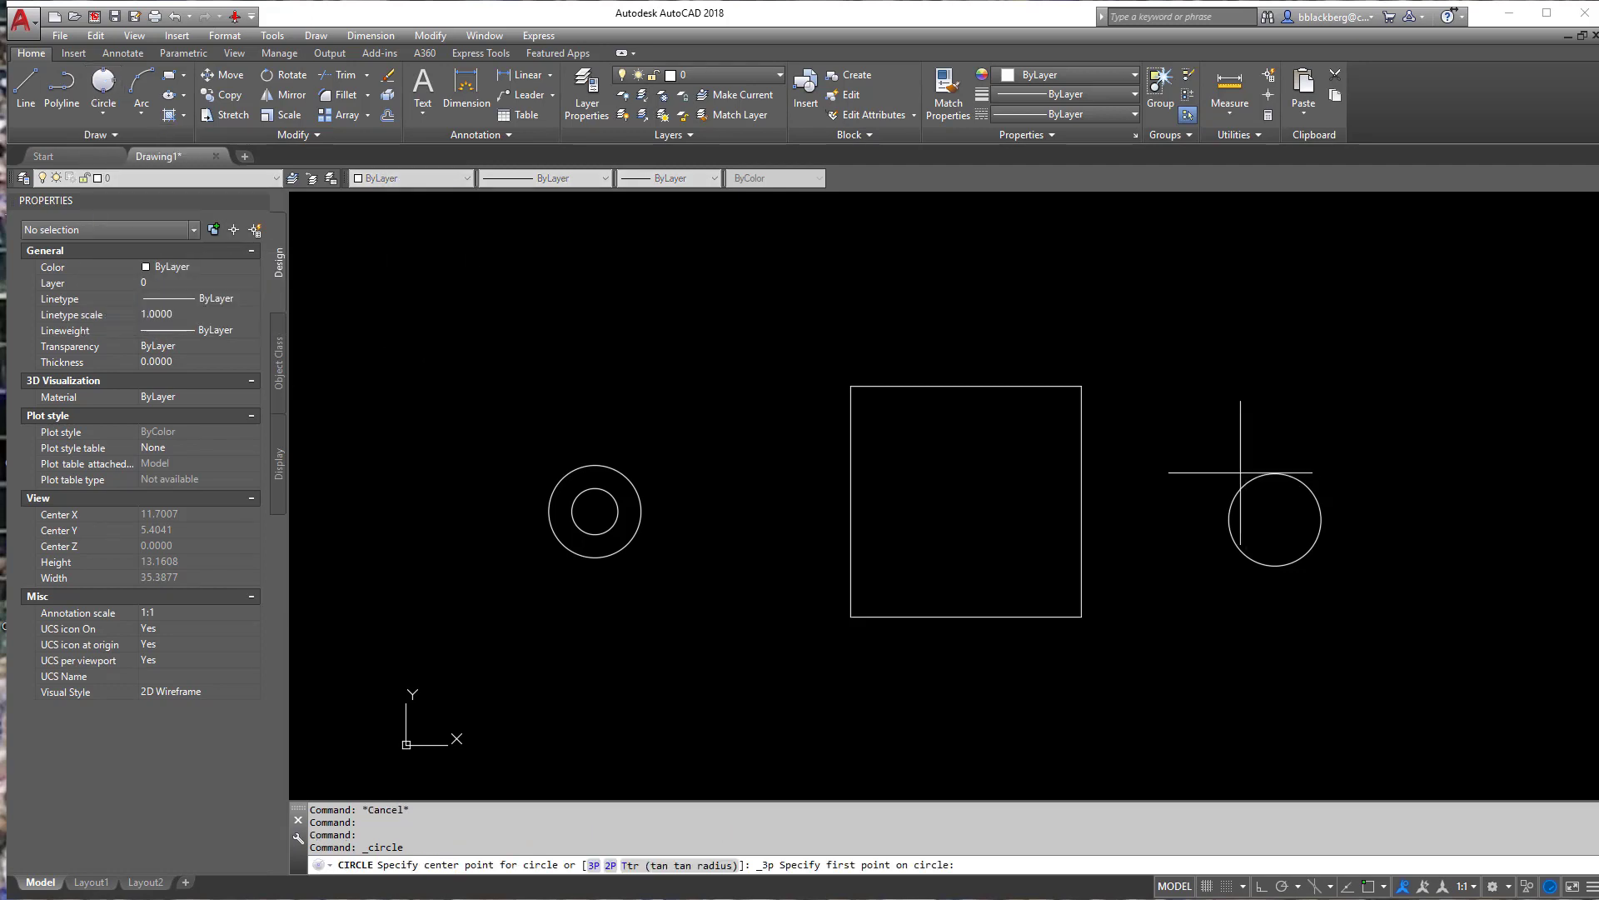
shift+right_click(975, 399)
click(1018, 531)
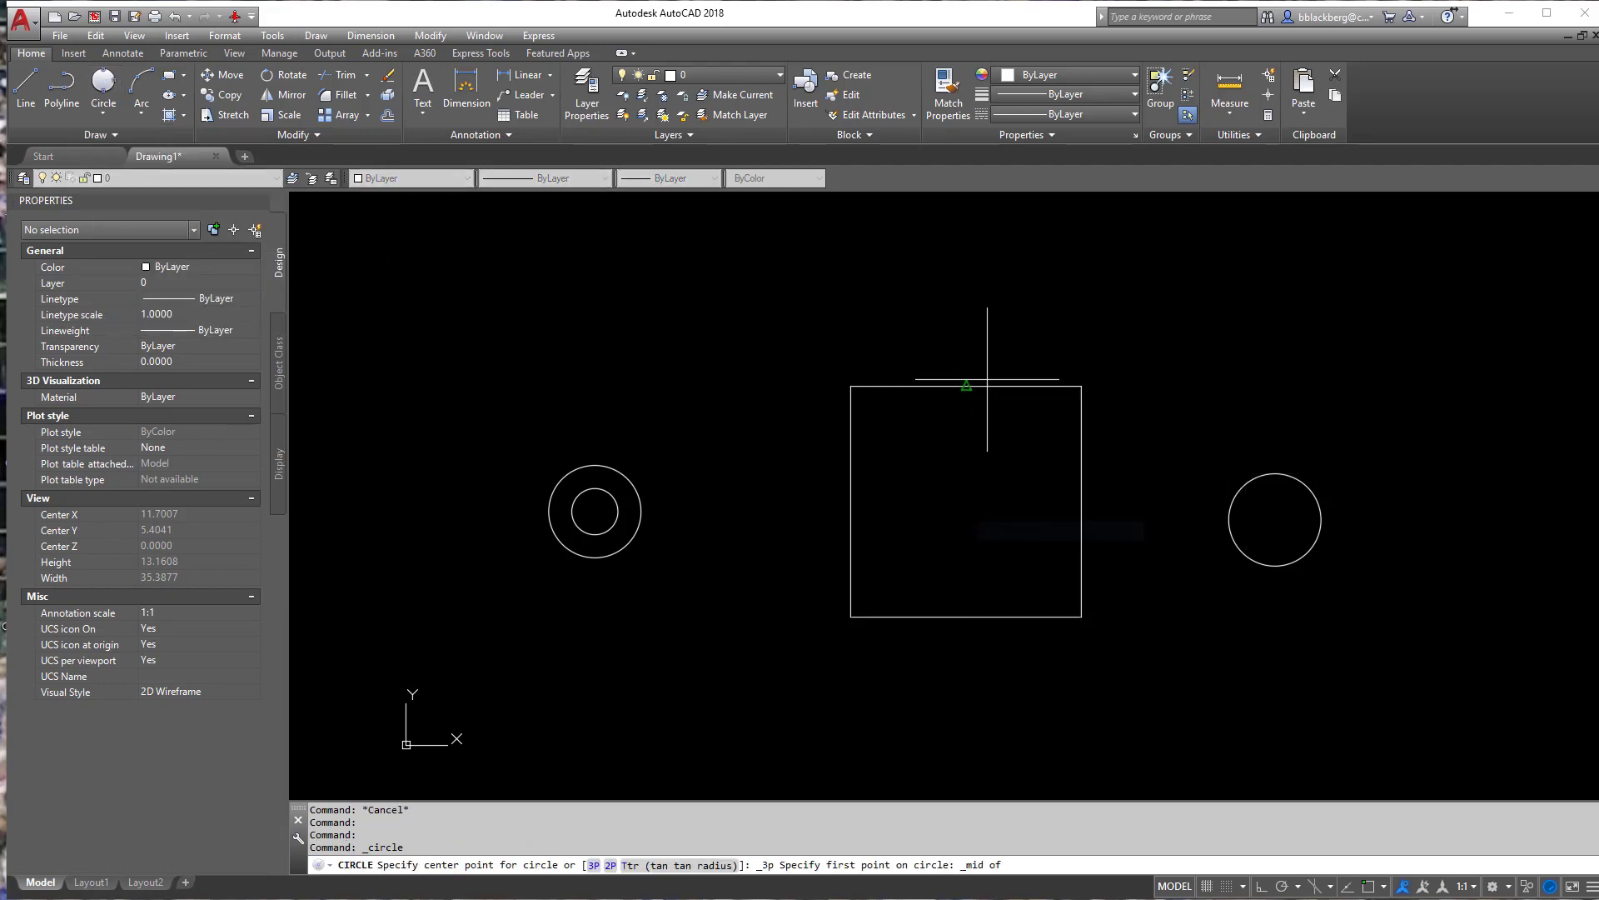
click(966, 385)
Finish the 3-point circle through the right and bottom edge midpoints, then erase it.
shift+right_click(1077, 525)
click(1116, 653)
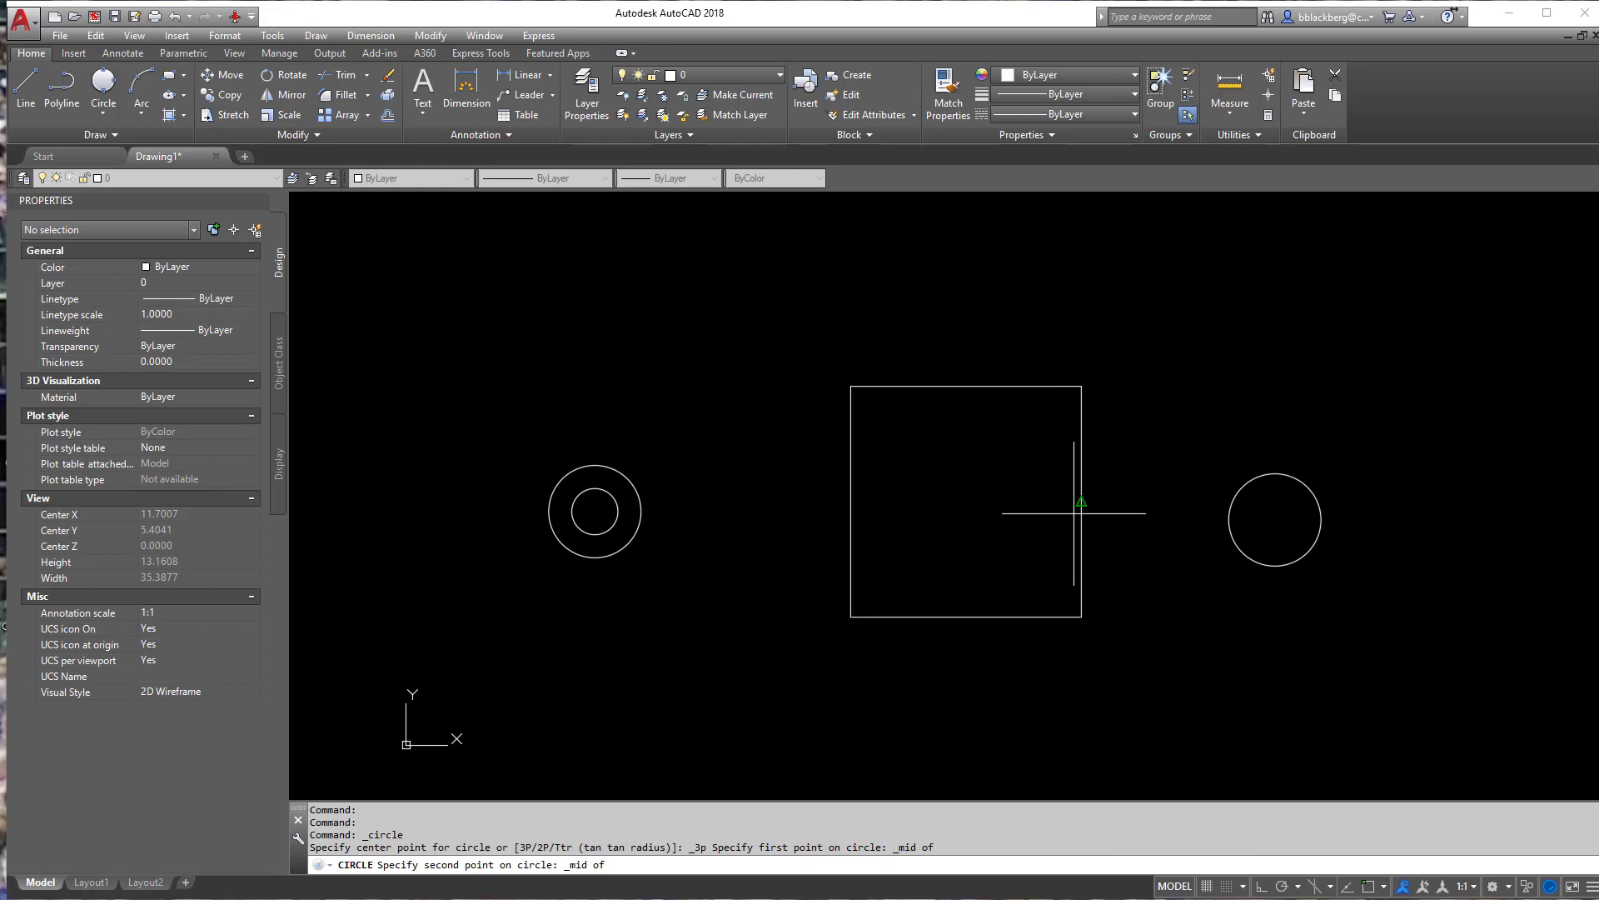
click(1075, 510)
shift+right_click(978, 575)
click(1025, 706)
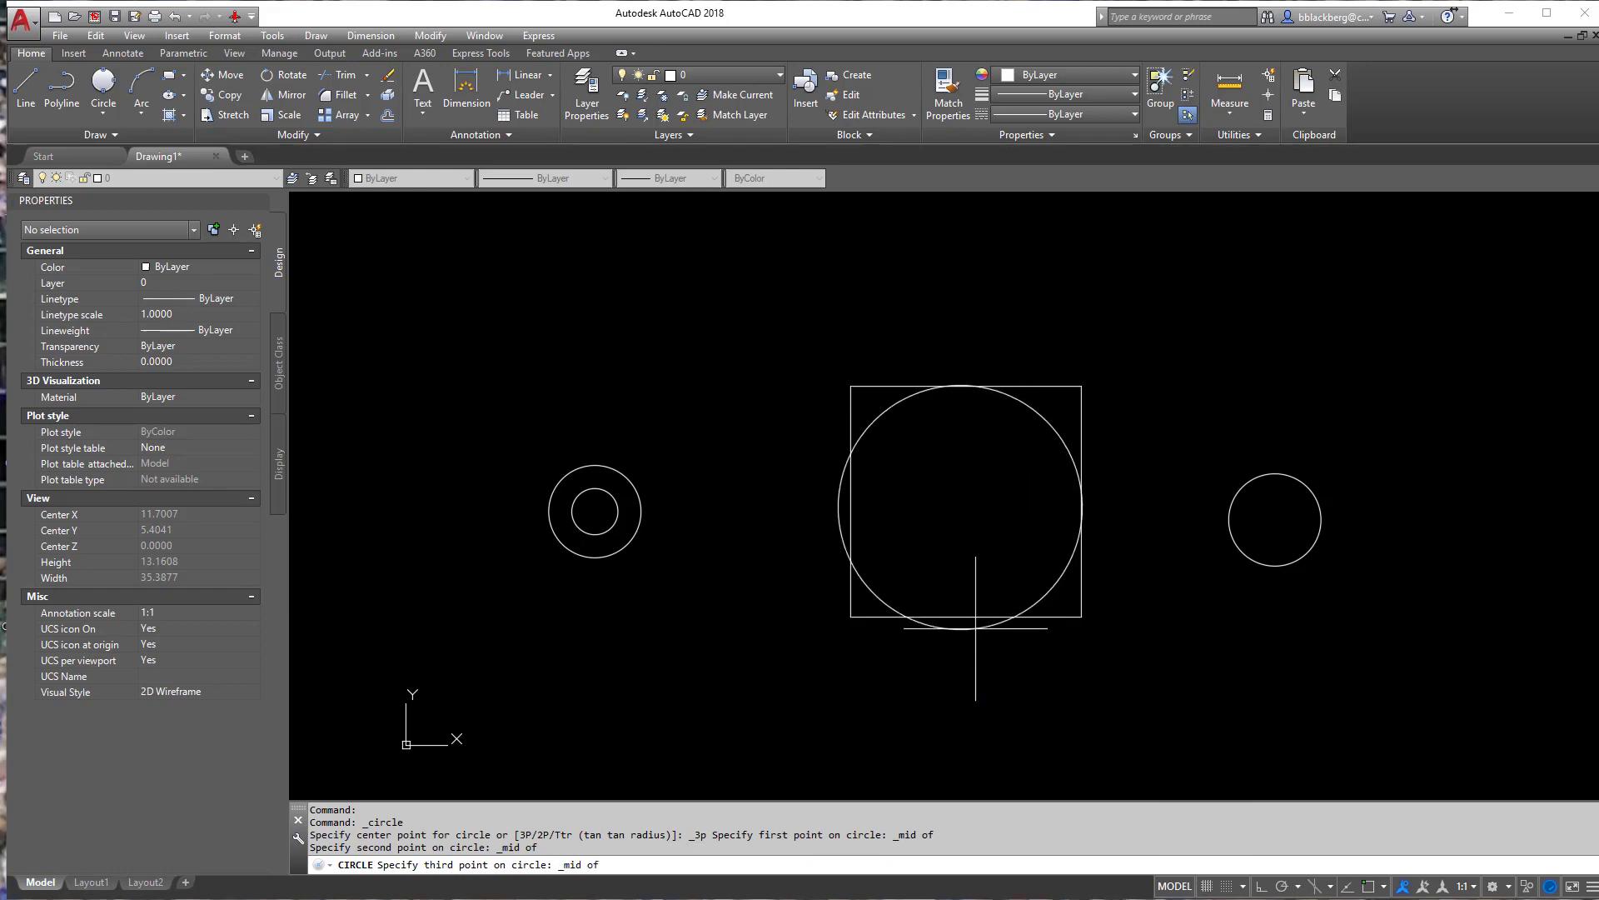
click(881, 617)
click(1059, 589)
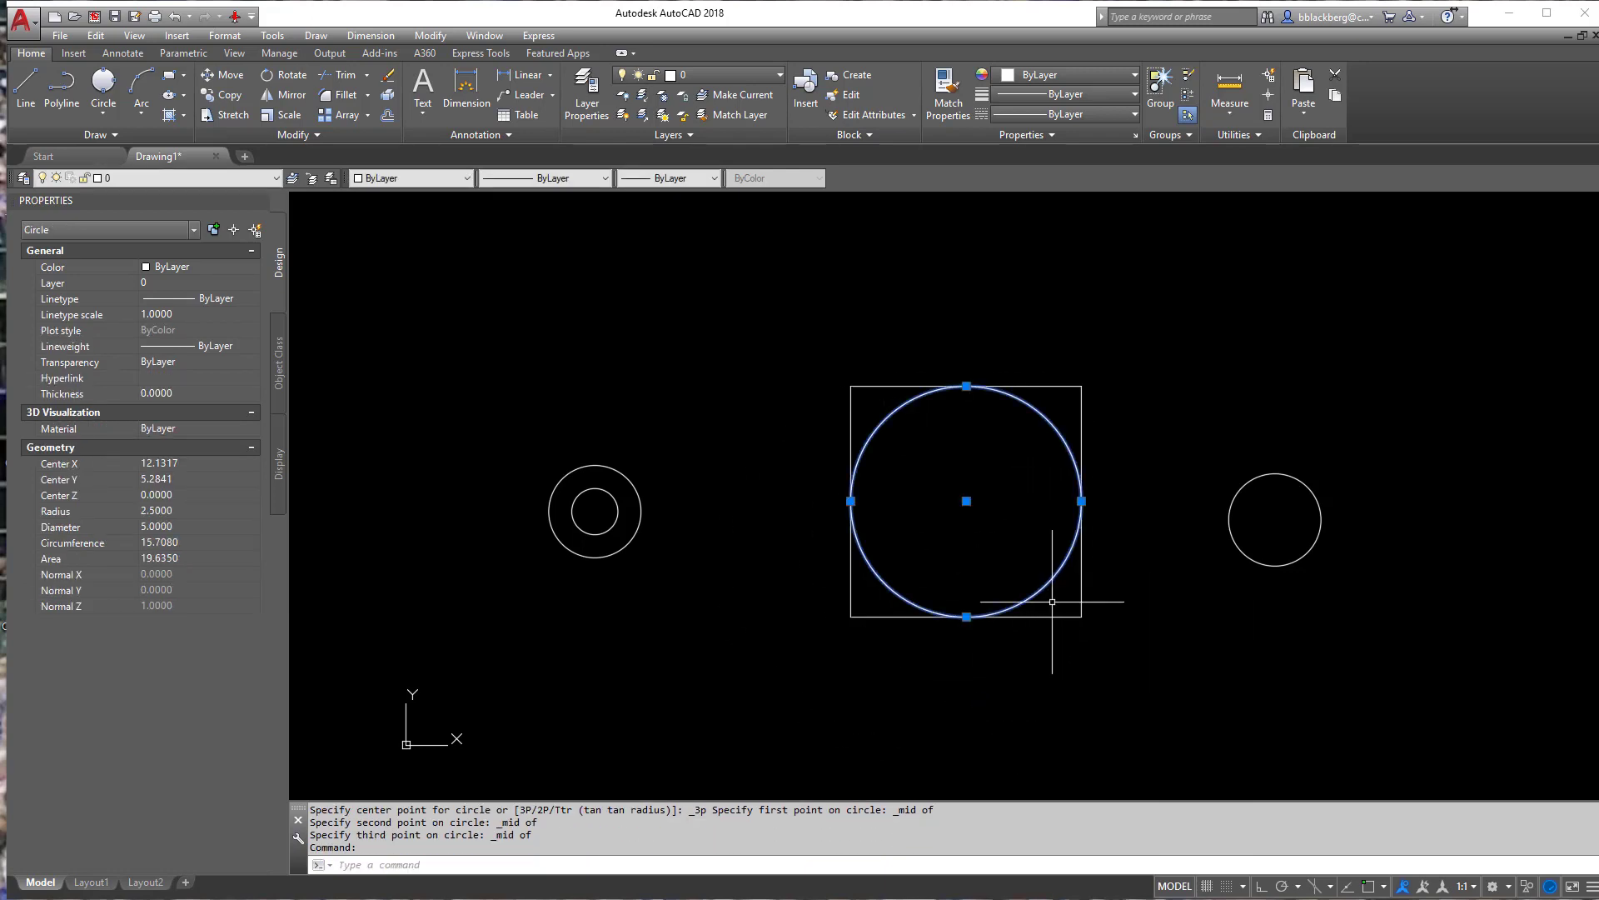
key(Delete)
Draw a 2-point circle between the square's top and bottom edge midpoints, then erase it.
click(104, 113)
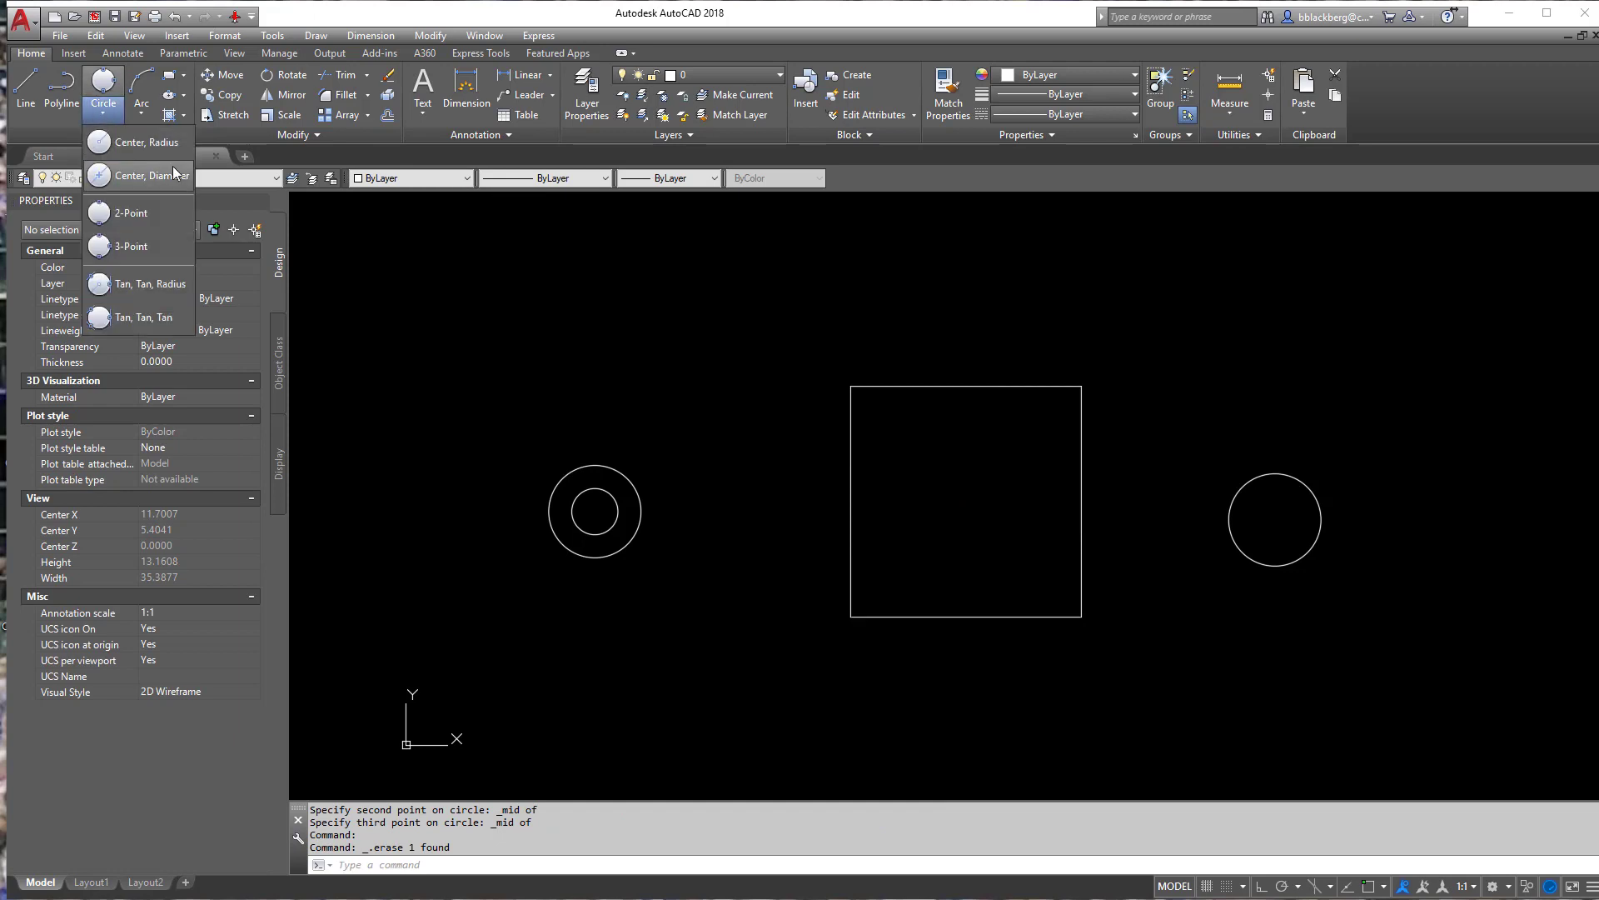
click(145, 217)
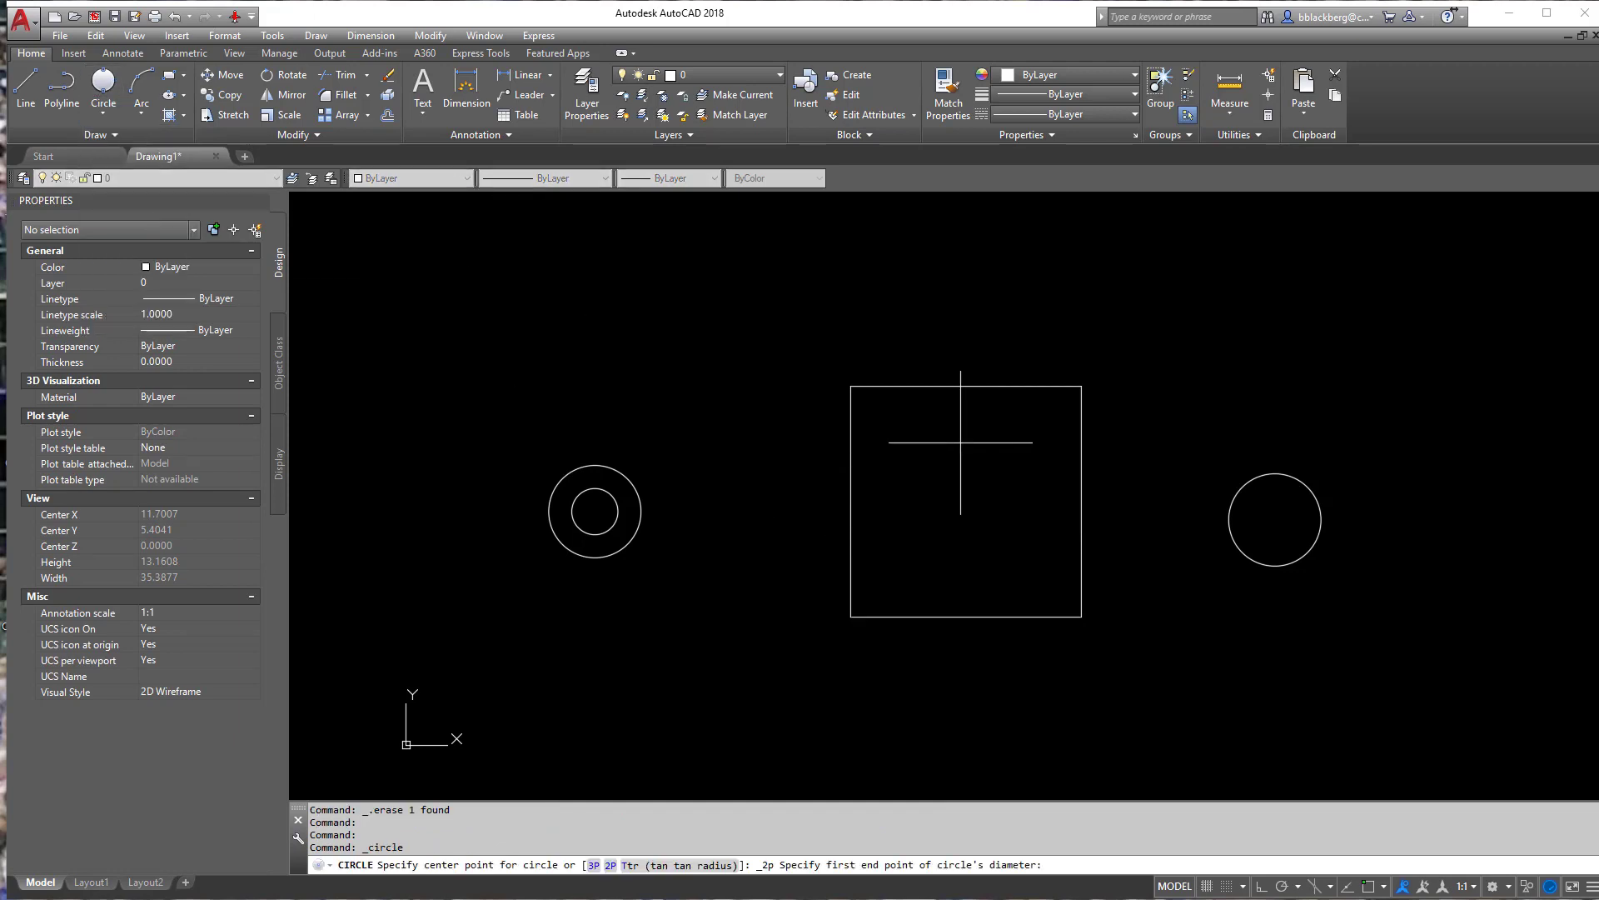
shift+right_click(952, 385)
click(999, 517)
click(967, 385)
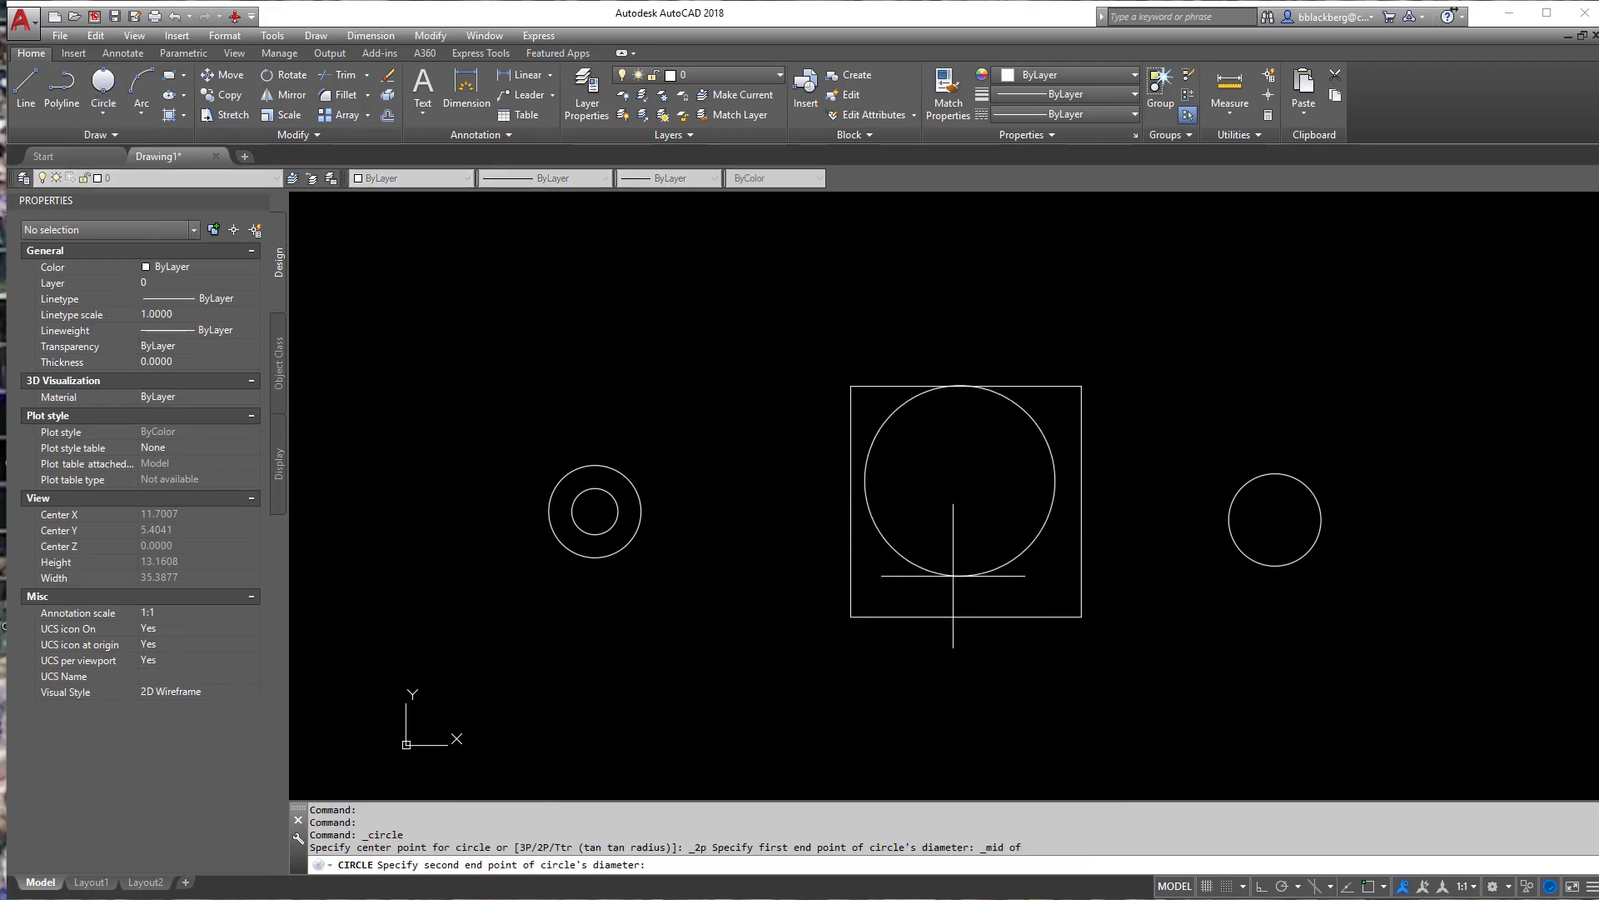
shift+right_click(954, 577)
click(1013, 713)
click(966, 618)
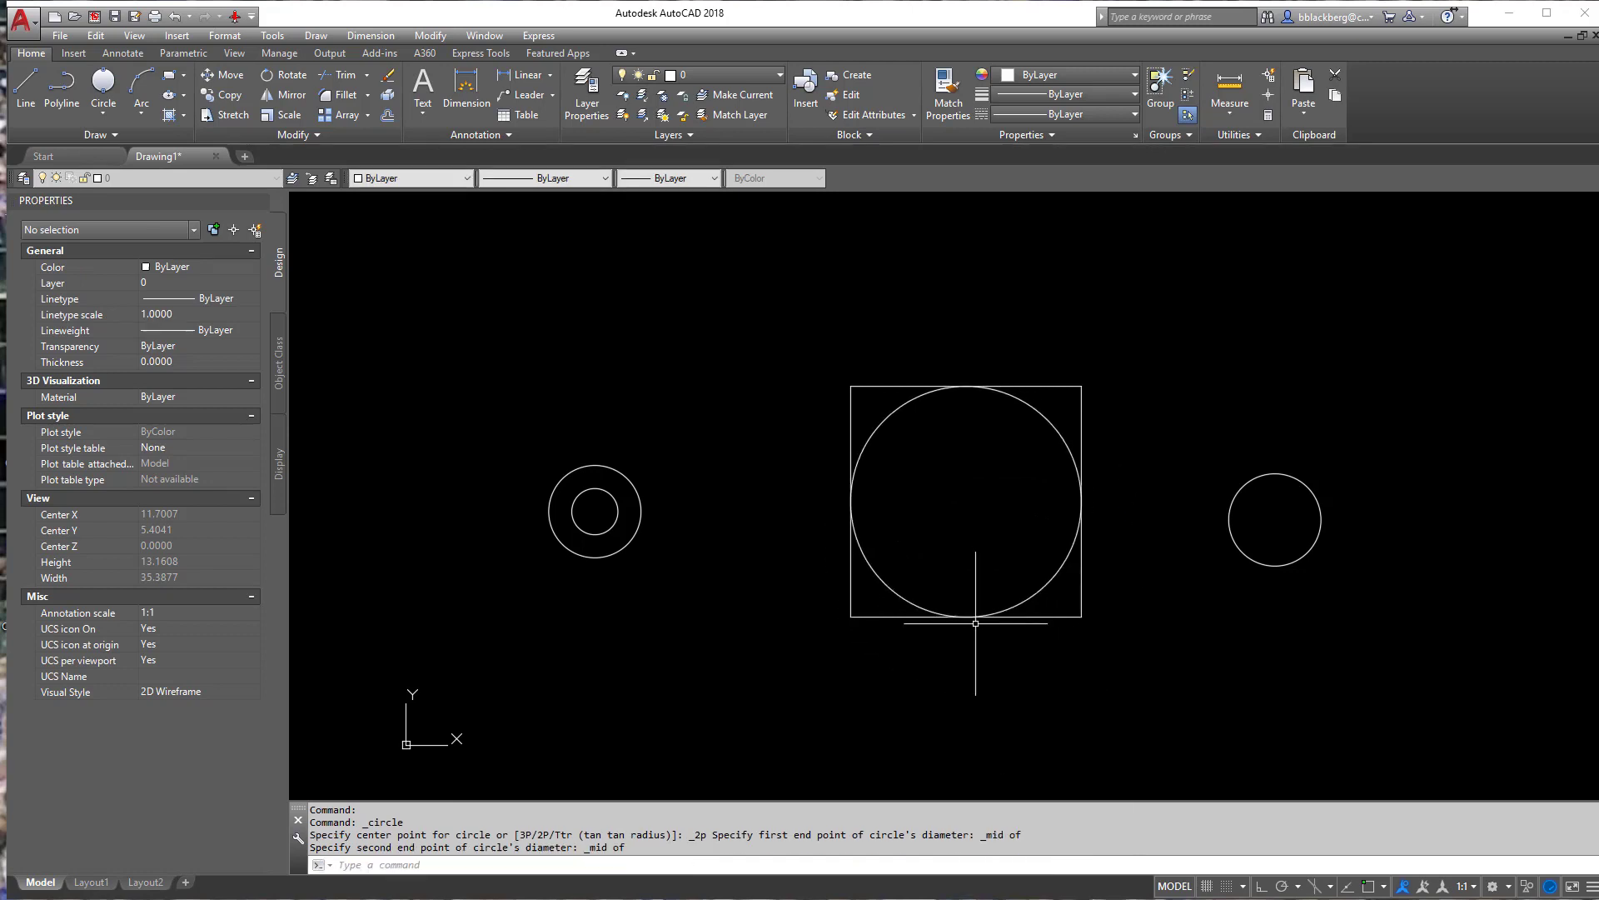
click(1070, 568)
click(1032, 550)
key(Delete)
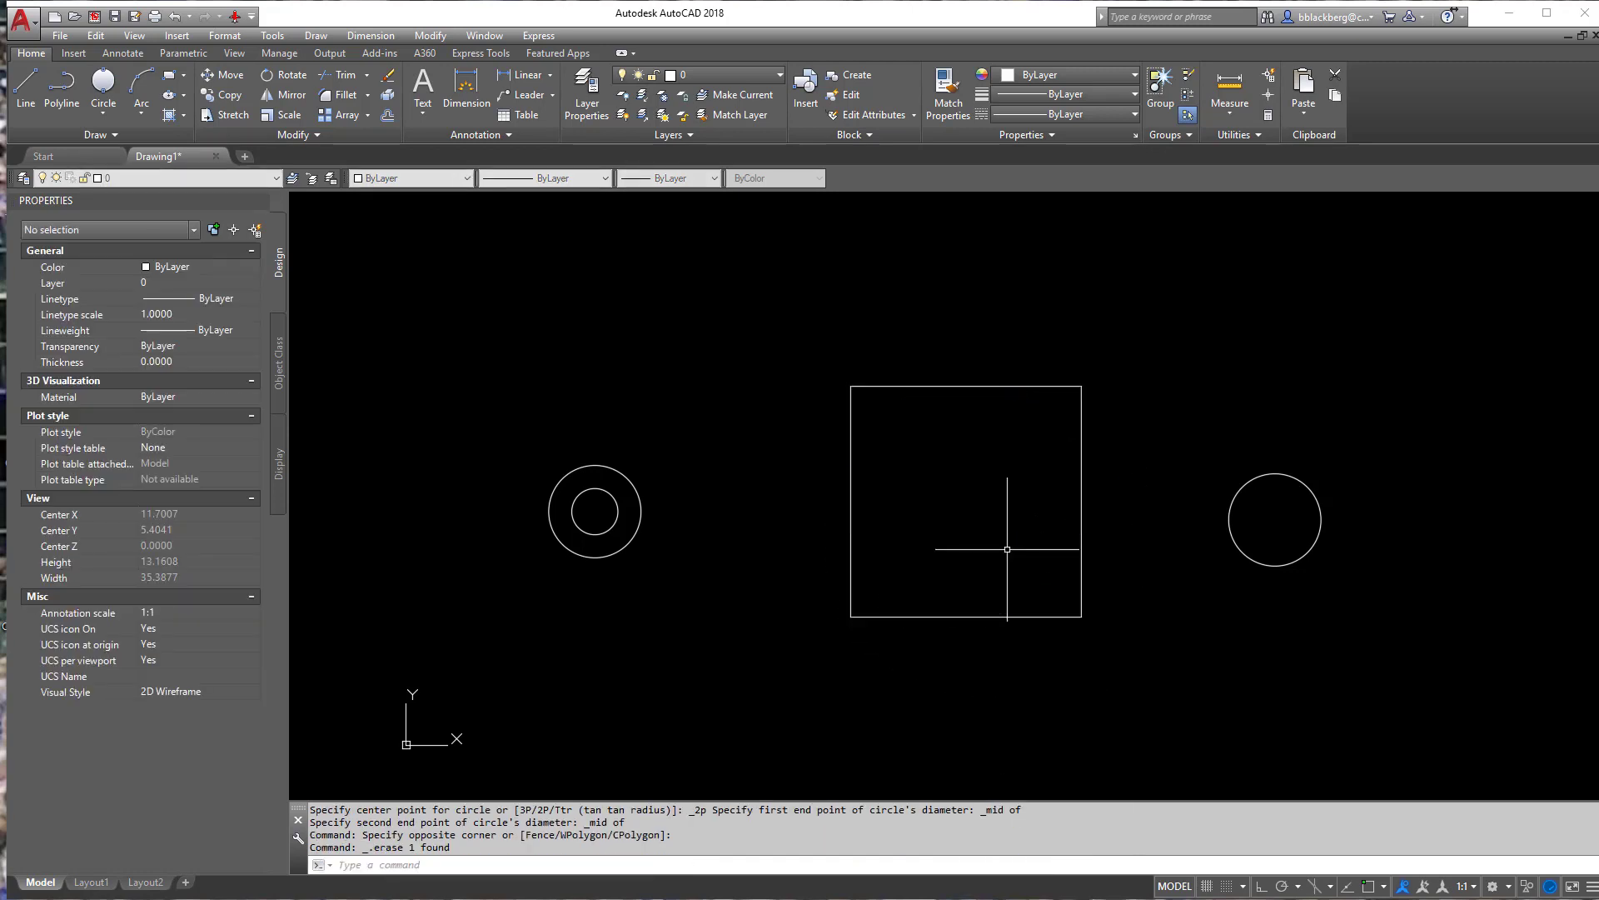
Draw a trial line (L) across the top of the diameter-2 circle.
click(101, 112)
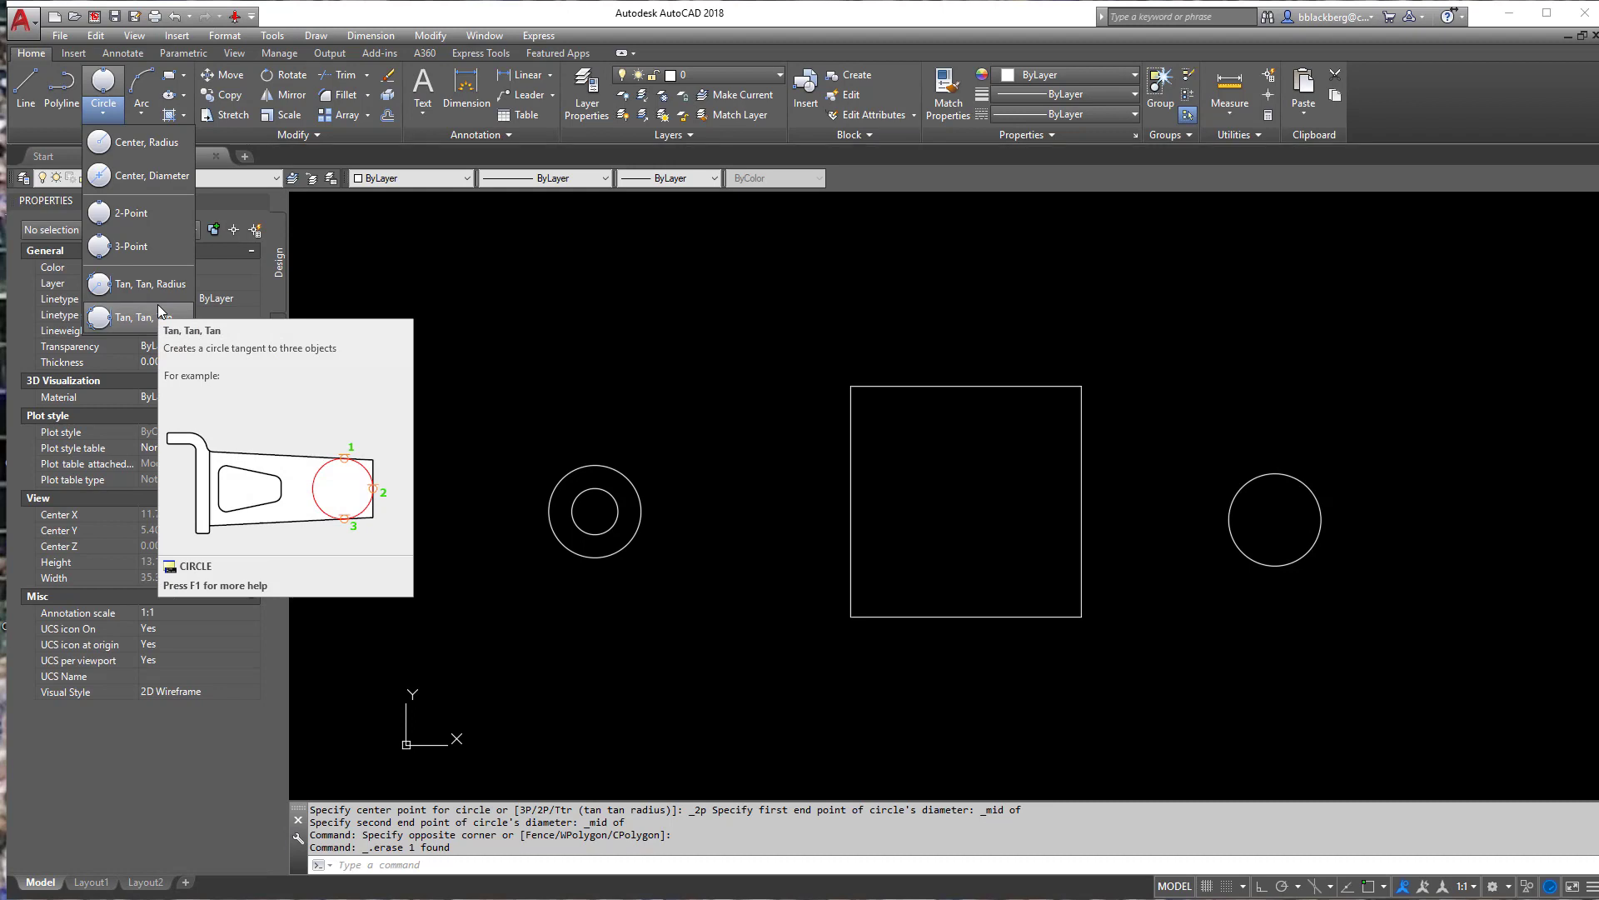
click(1130, 400)
key(Escape)
key(Escape)
text(l)
key(Return)
scroll(1291, 479, up, 5)
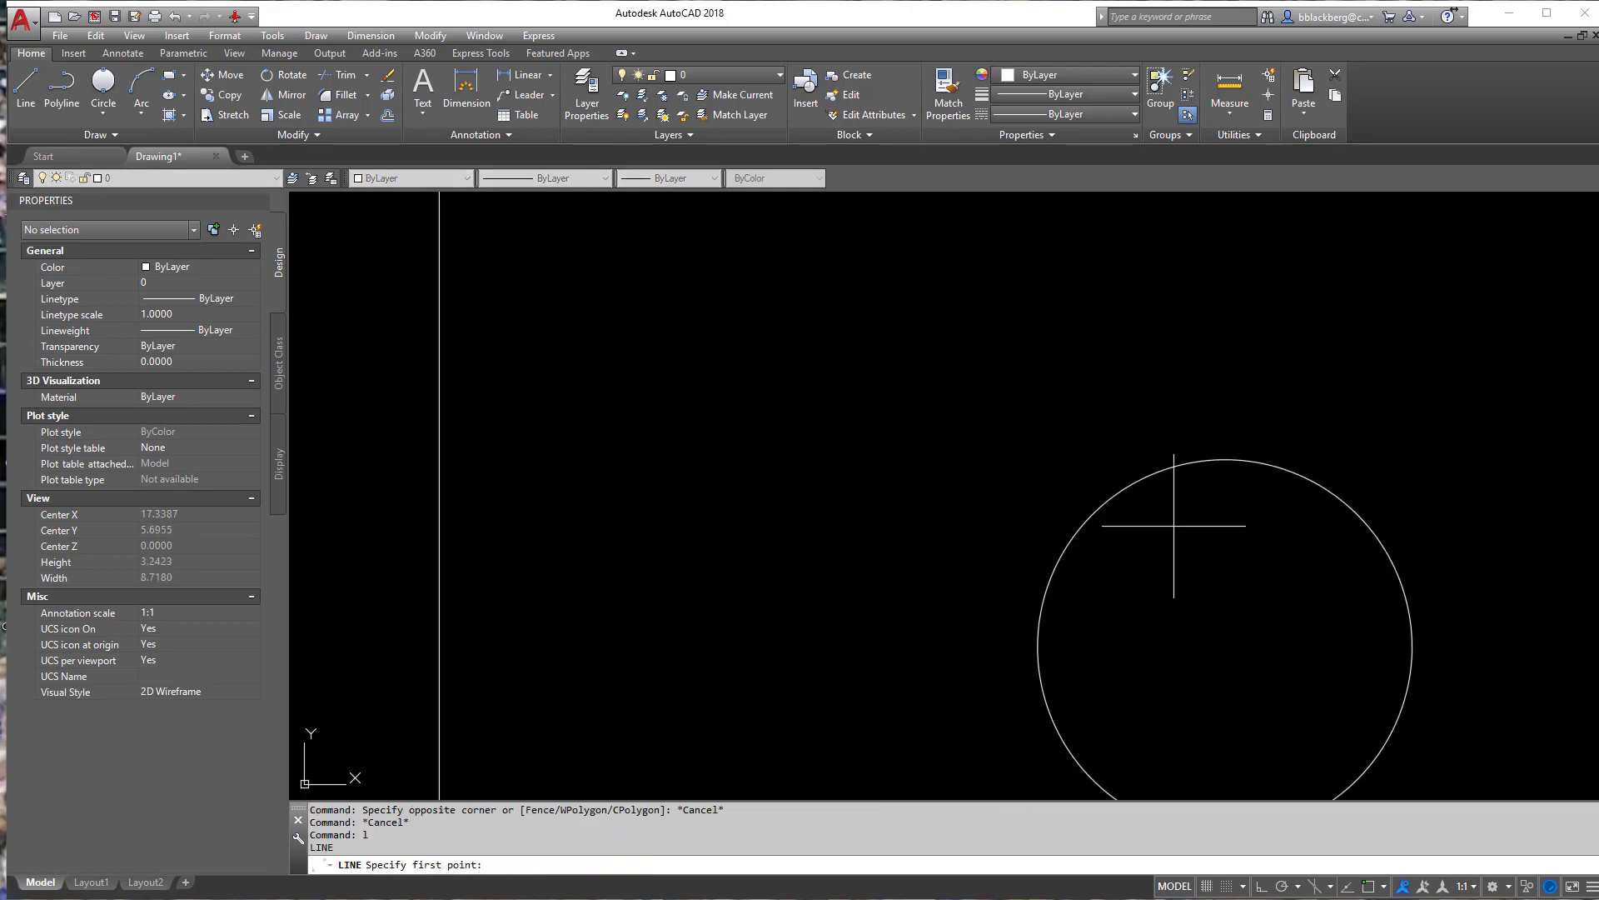
click(967, 532)
click(1416, 399)
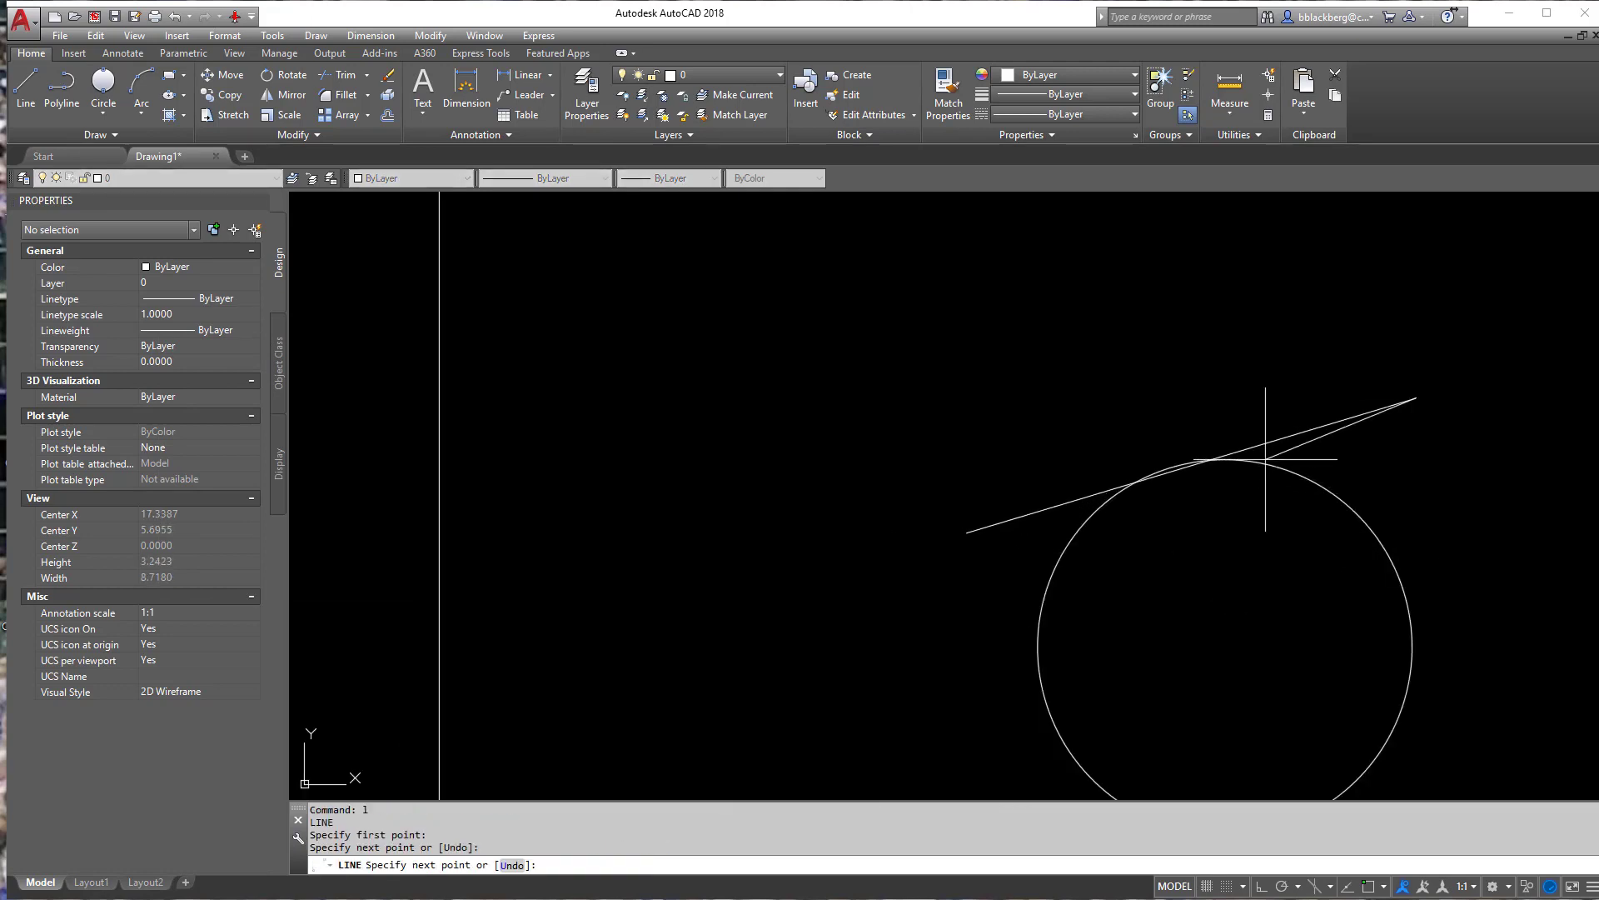
right_click(1267, 456)
click(1291, 464)
Window-select the trial line and diameter-2 circle and delete both.
scroll(1175, 457, up, 5)
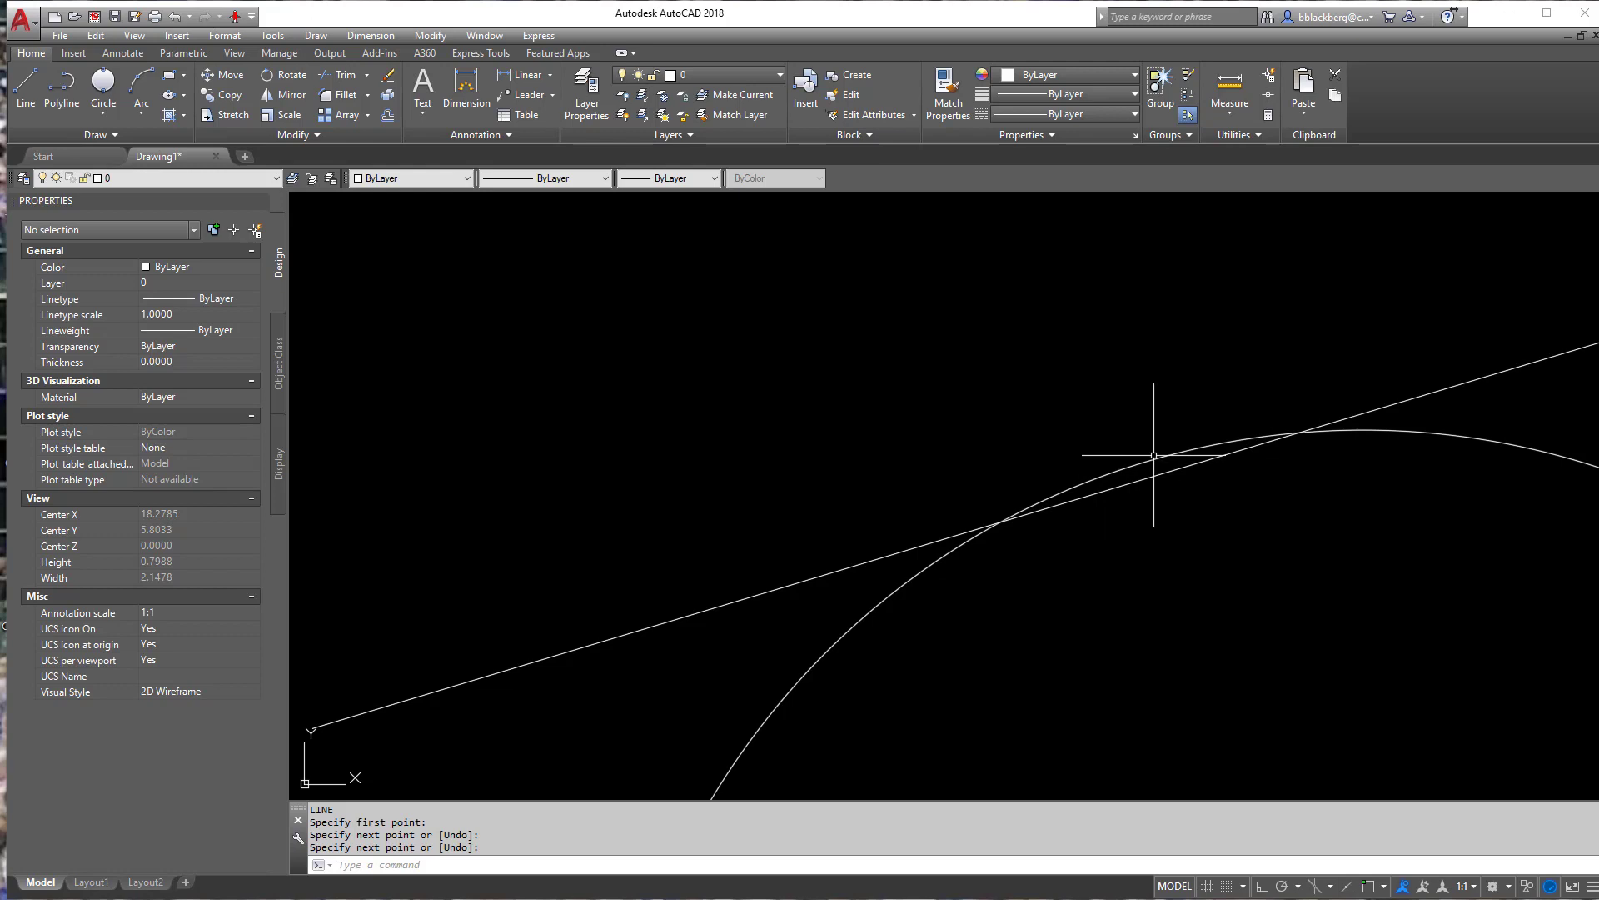
scroll(1251, 377, down, 10)
key(Return)
drag(1392, 271, 1177, 581)
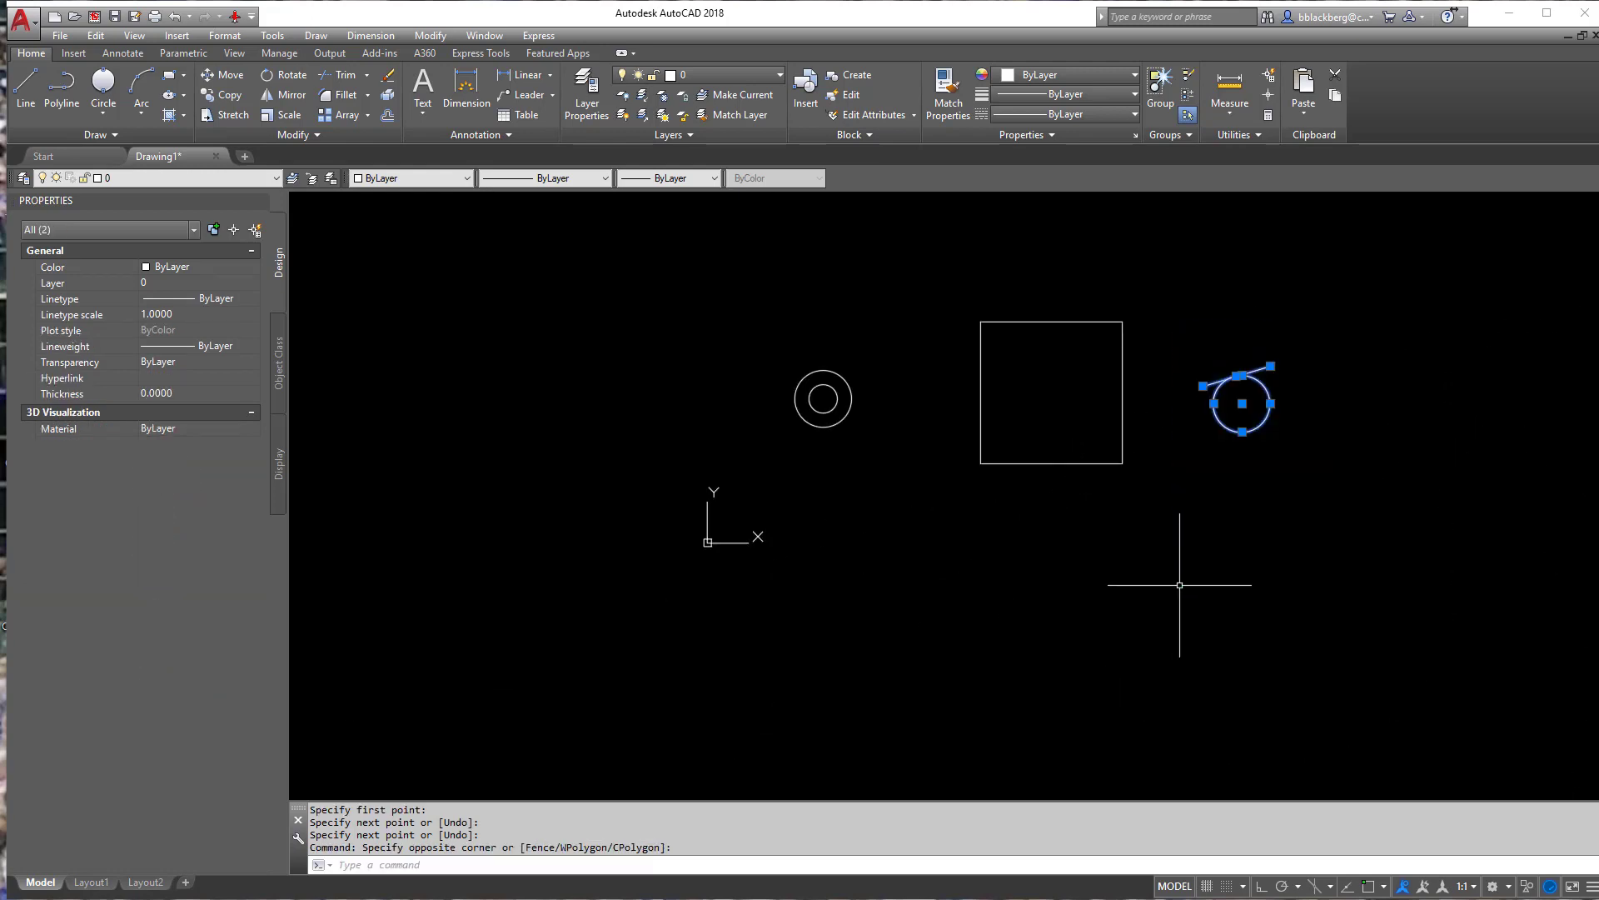
key(Delete)
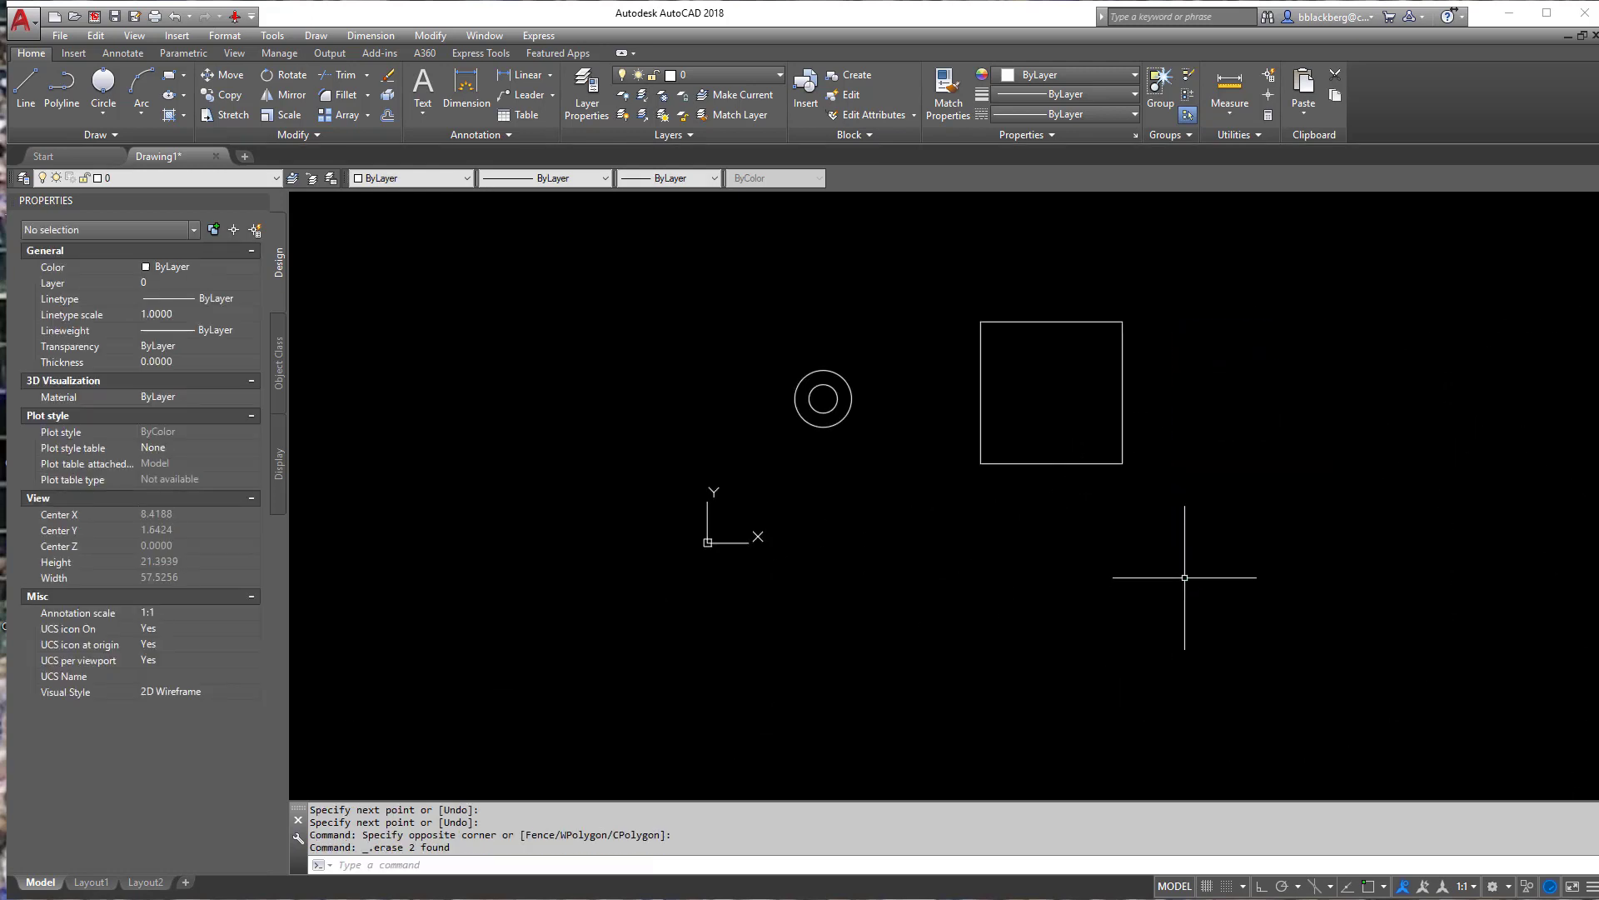
Draw a Tan, Tan, Radius circle of radius 1 touching the square's left and top edges.
click(98, 114)
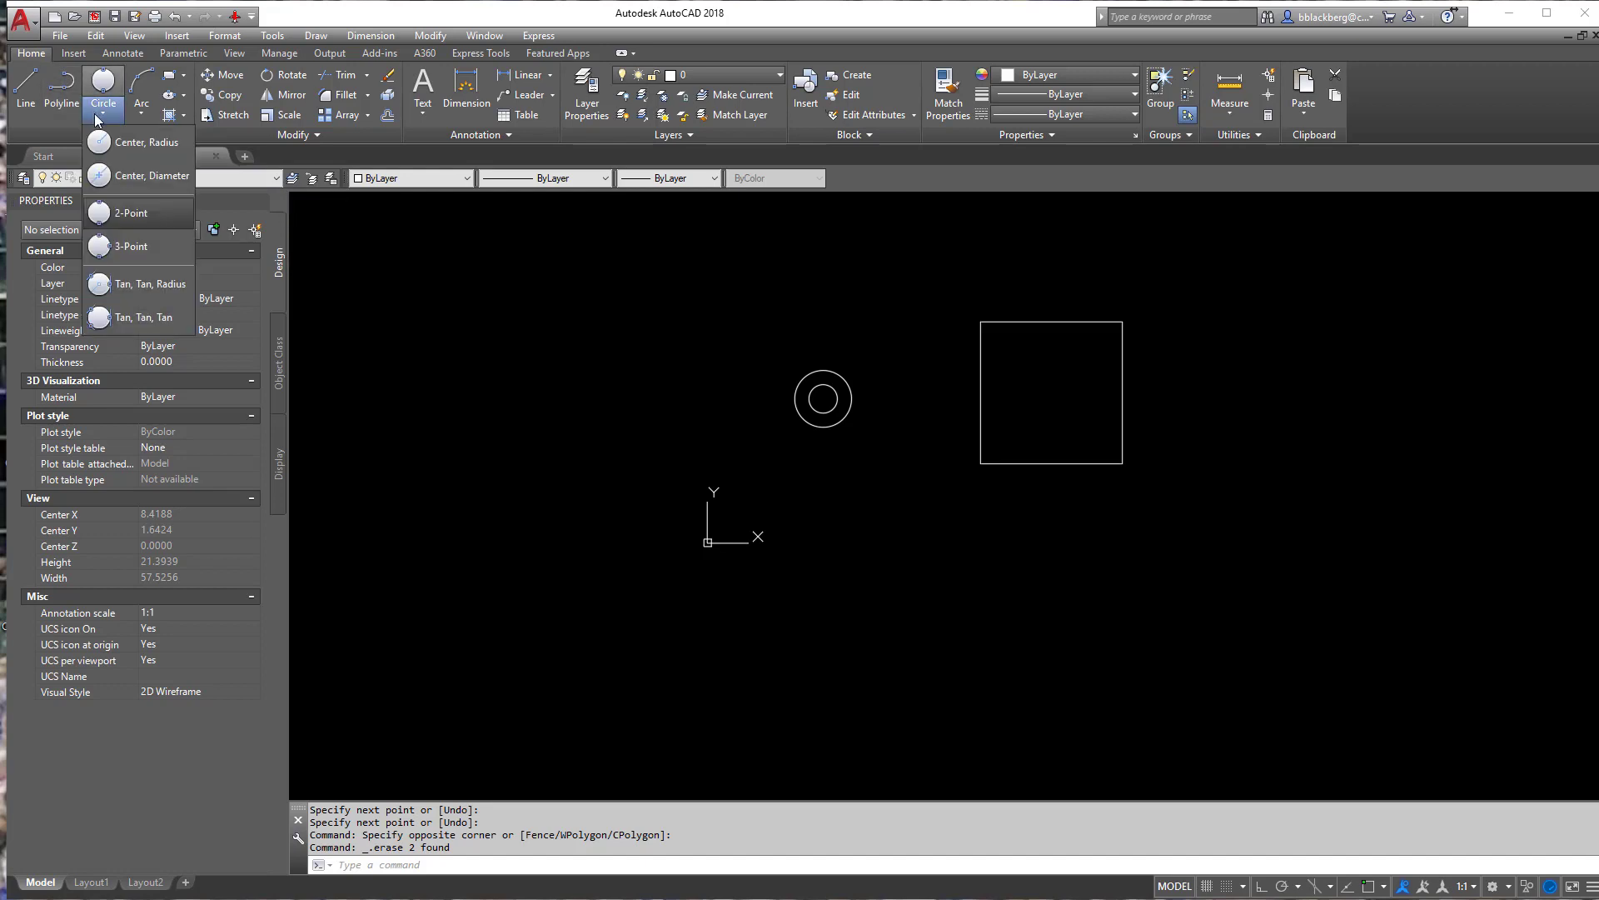
click(138, 285)
click(983, 354)
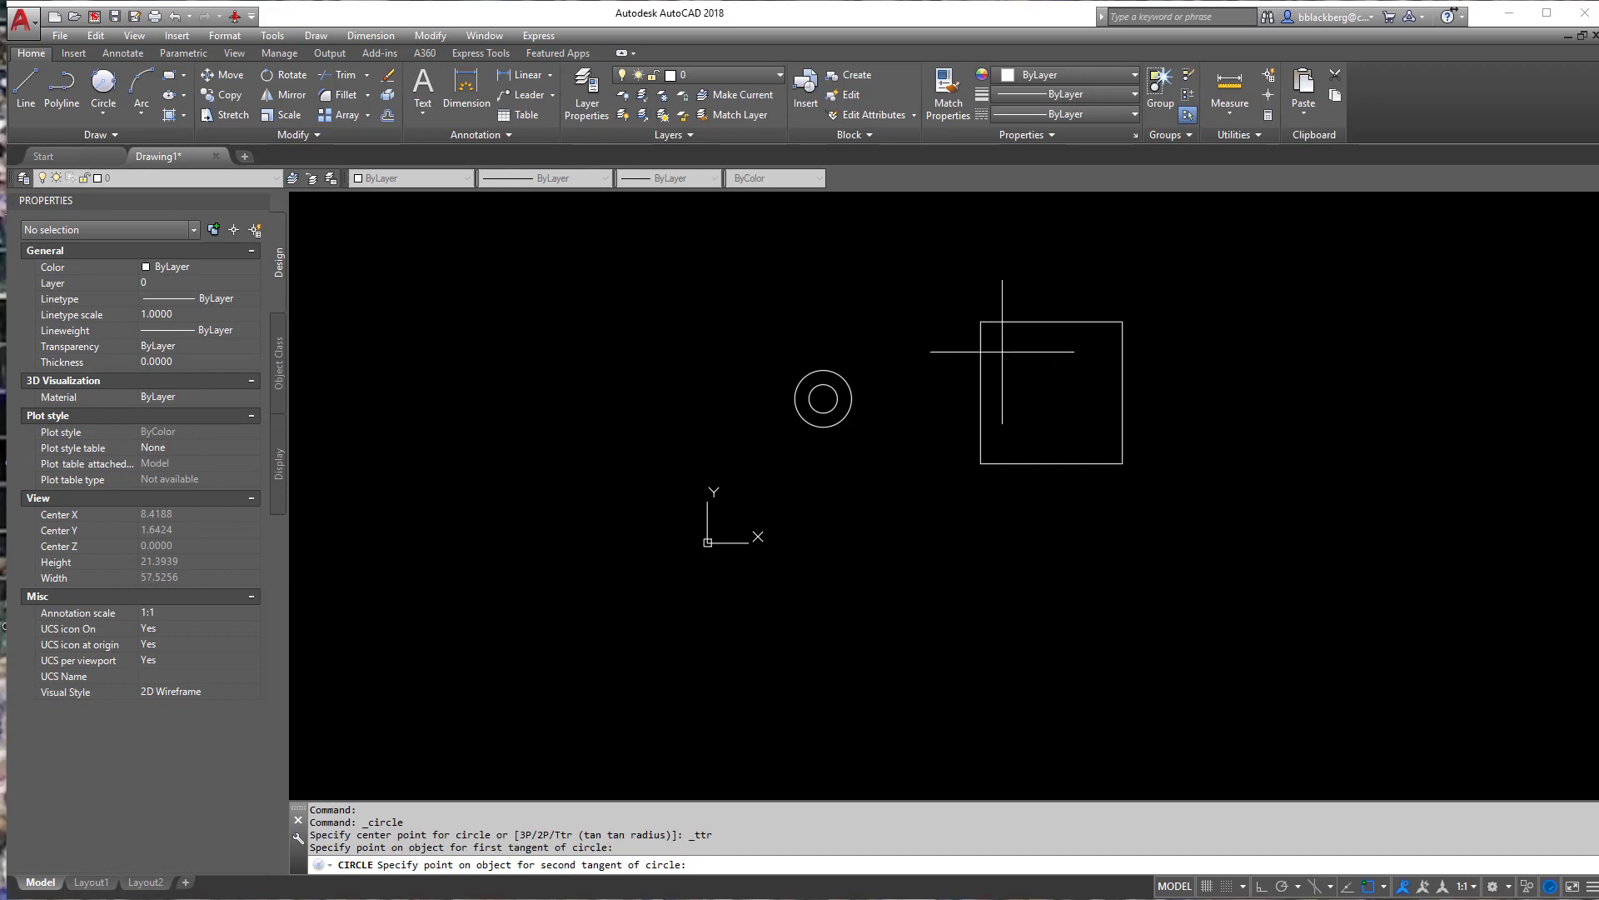
click(1042, 326)
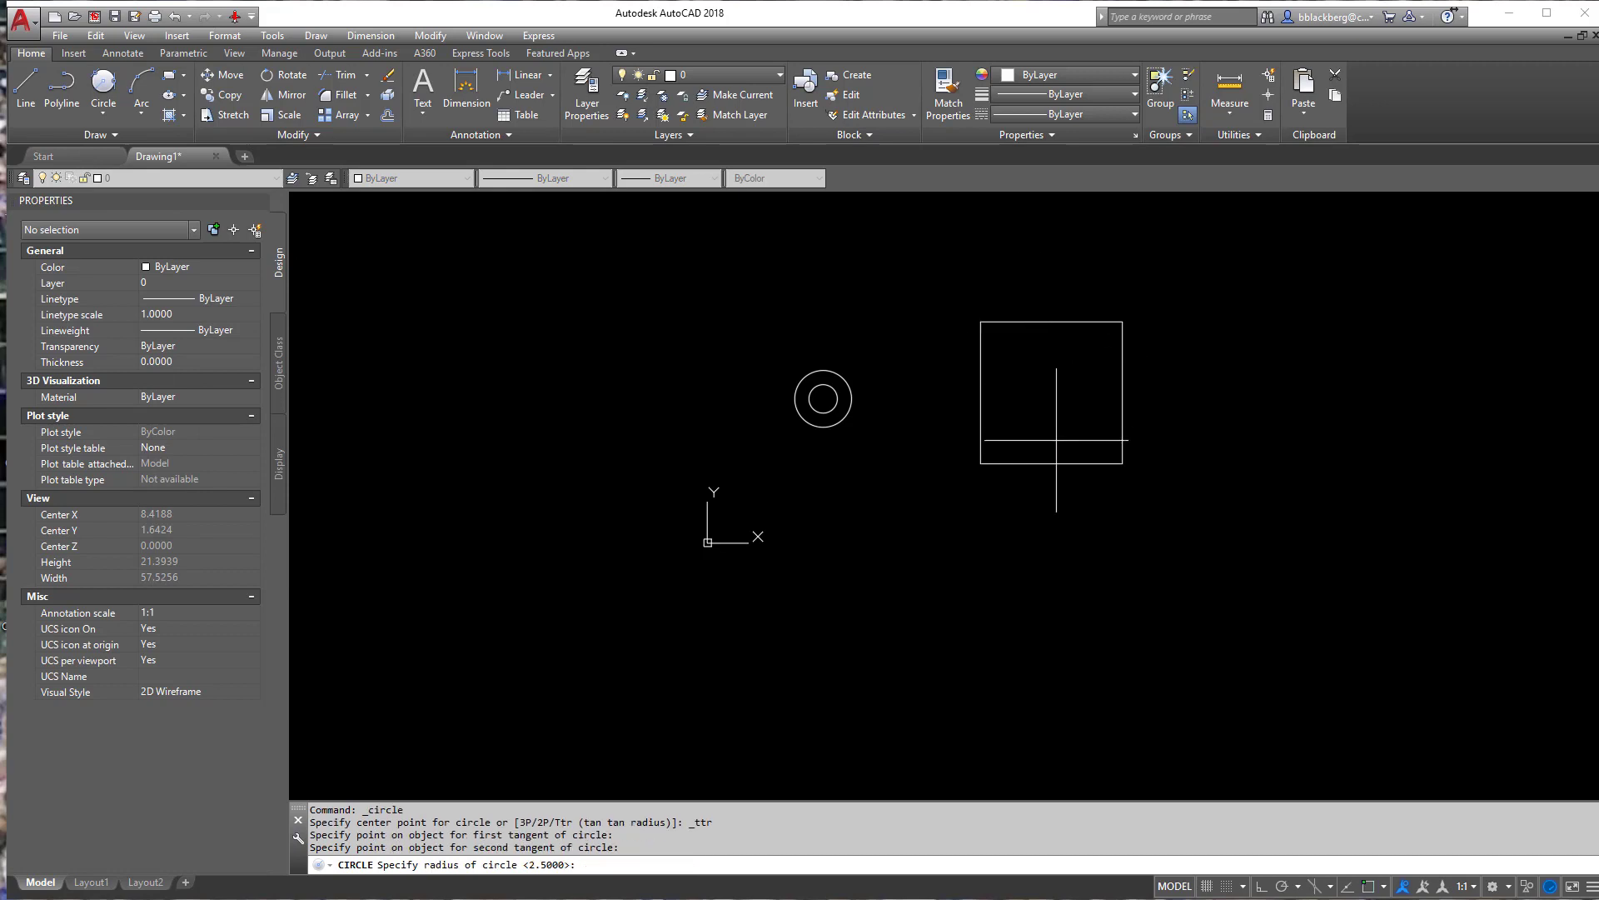
text(1)
key(Return)
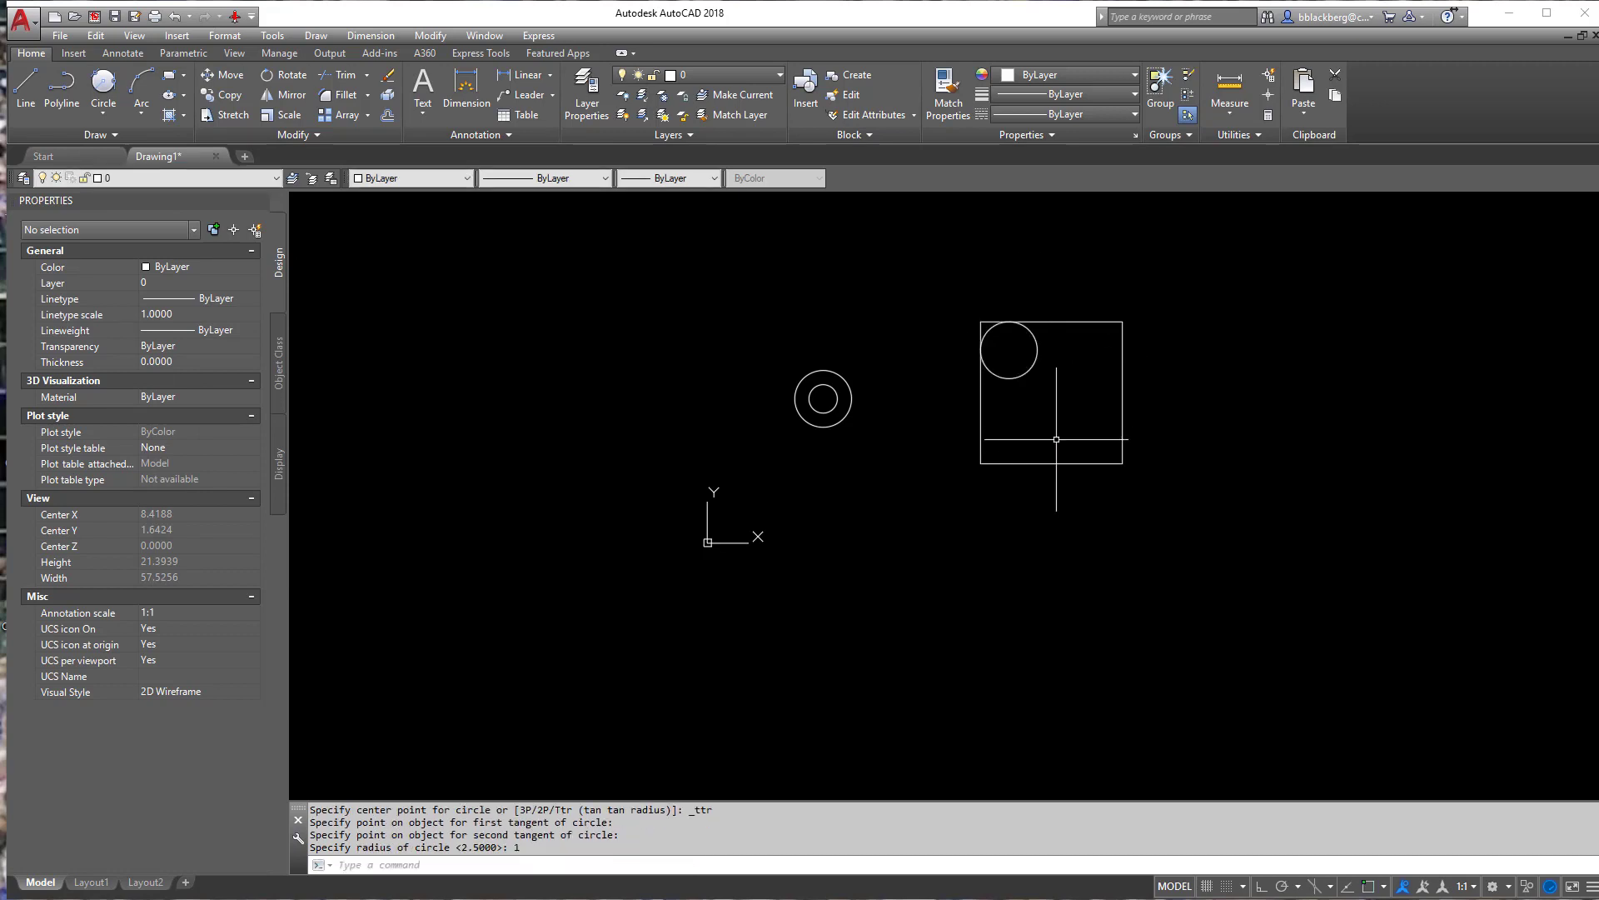
Zoom in to check the corner circle's tangency, then delete it and recentre the view.
scroll(983, 352, up, 4)
scroll(1142, 304, up, 6)
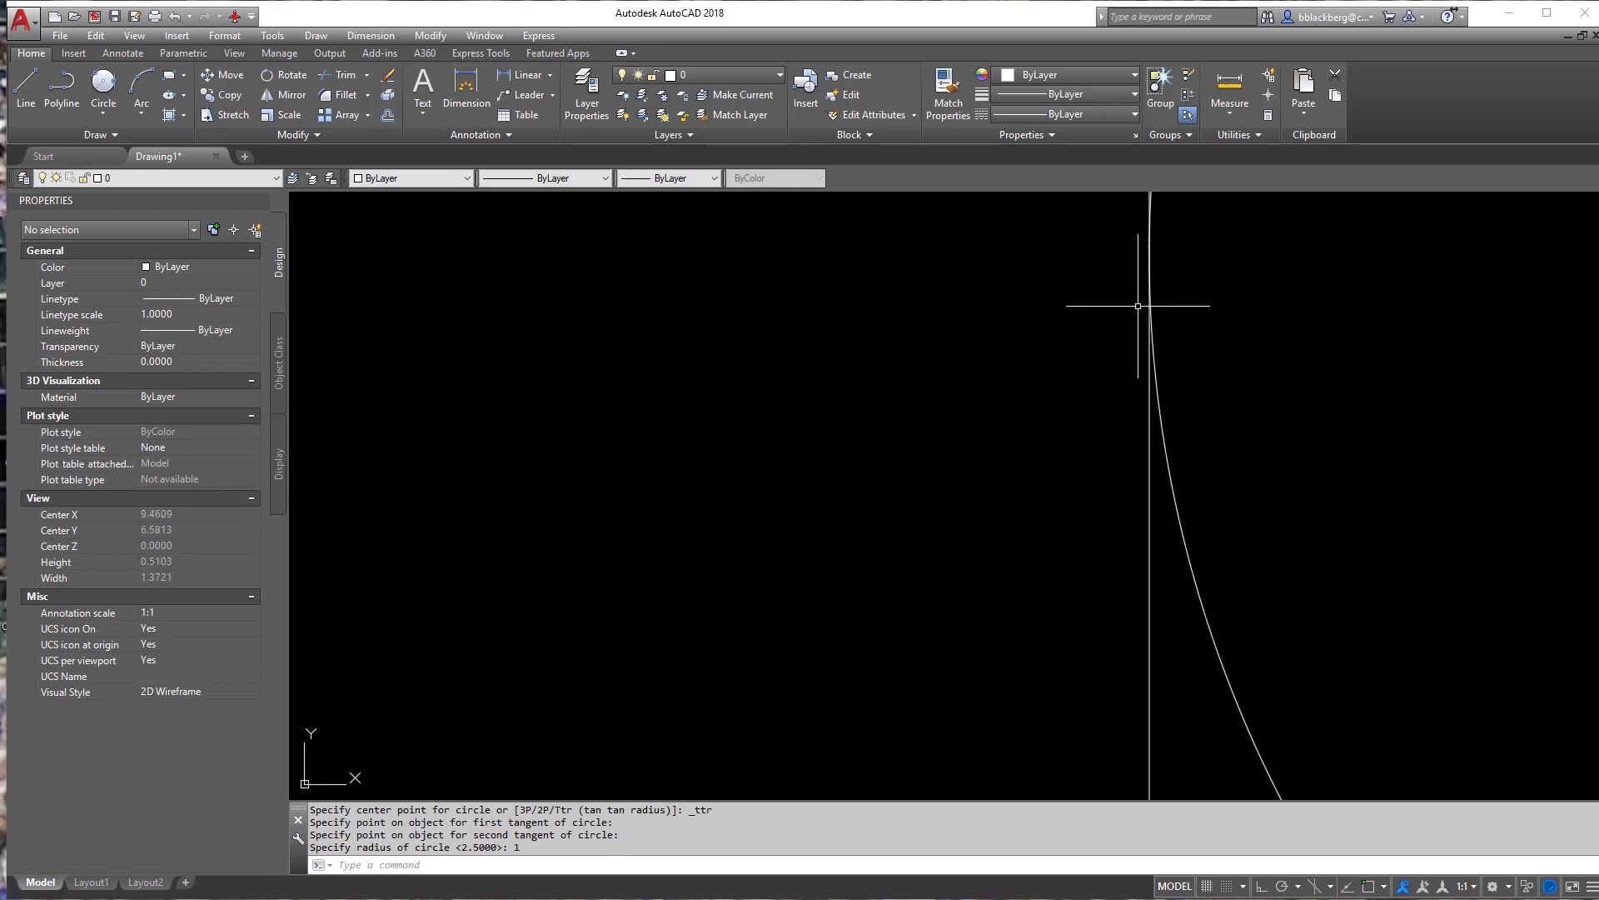
scroll(1100, 409, up, 3)
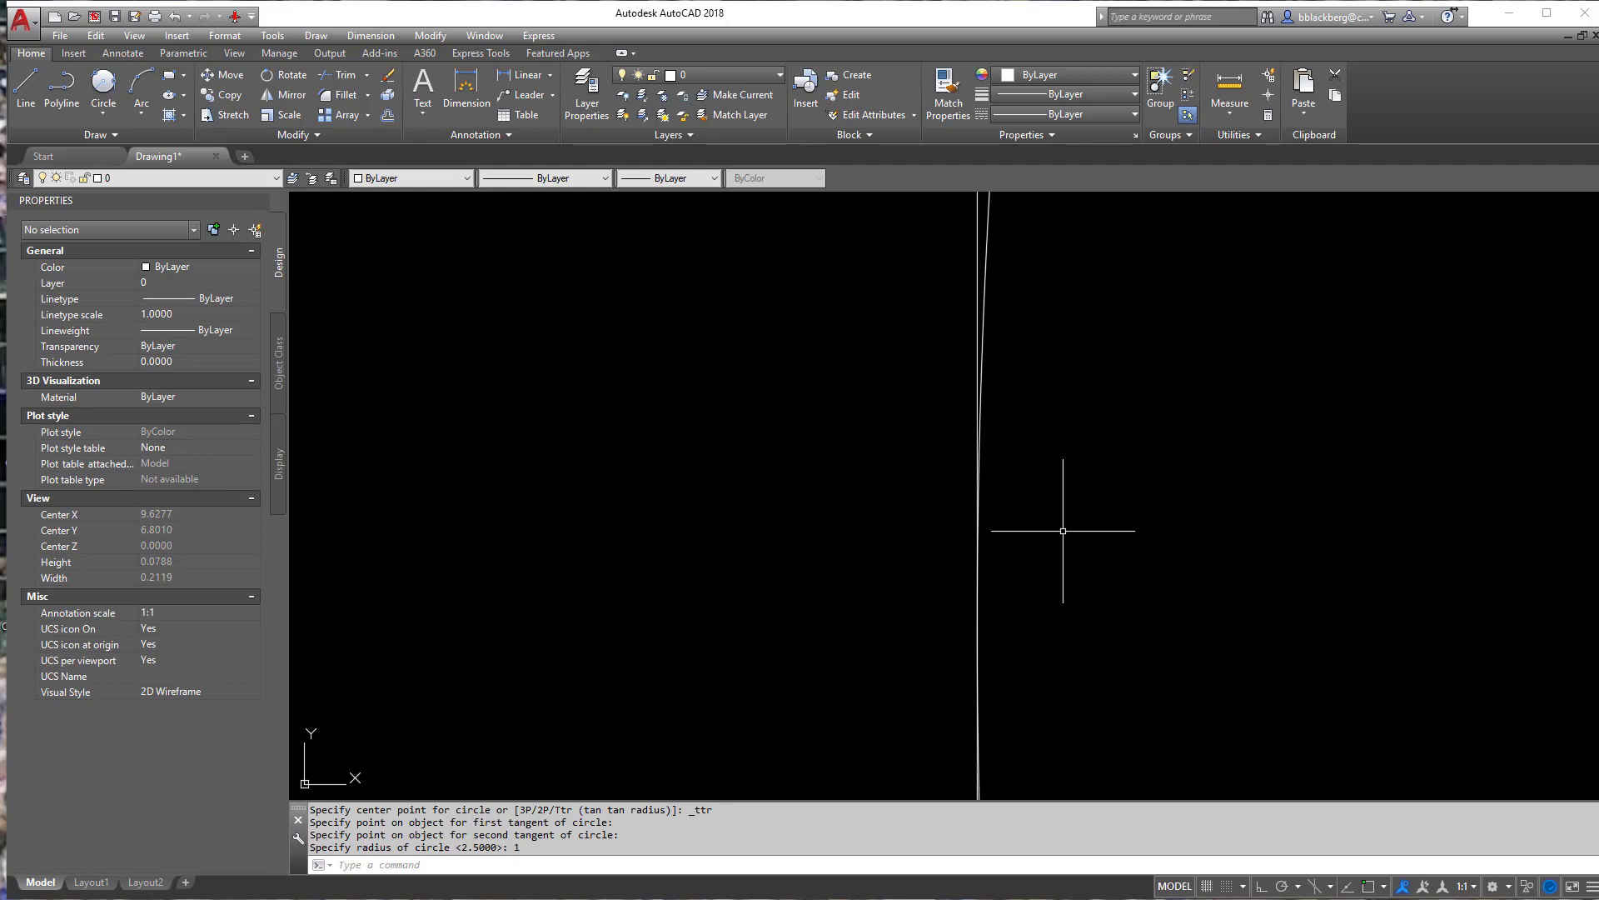
scroll(967, 546, up, 4)
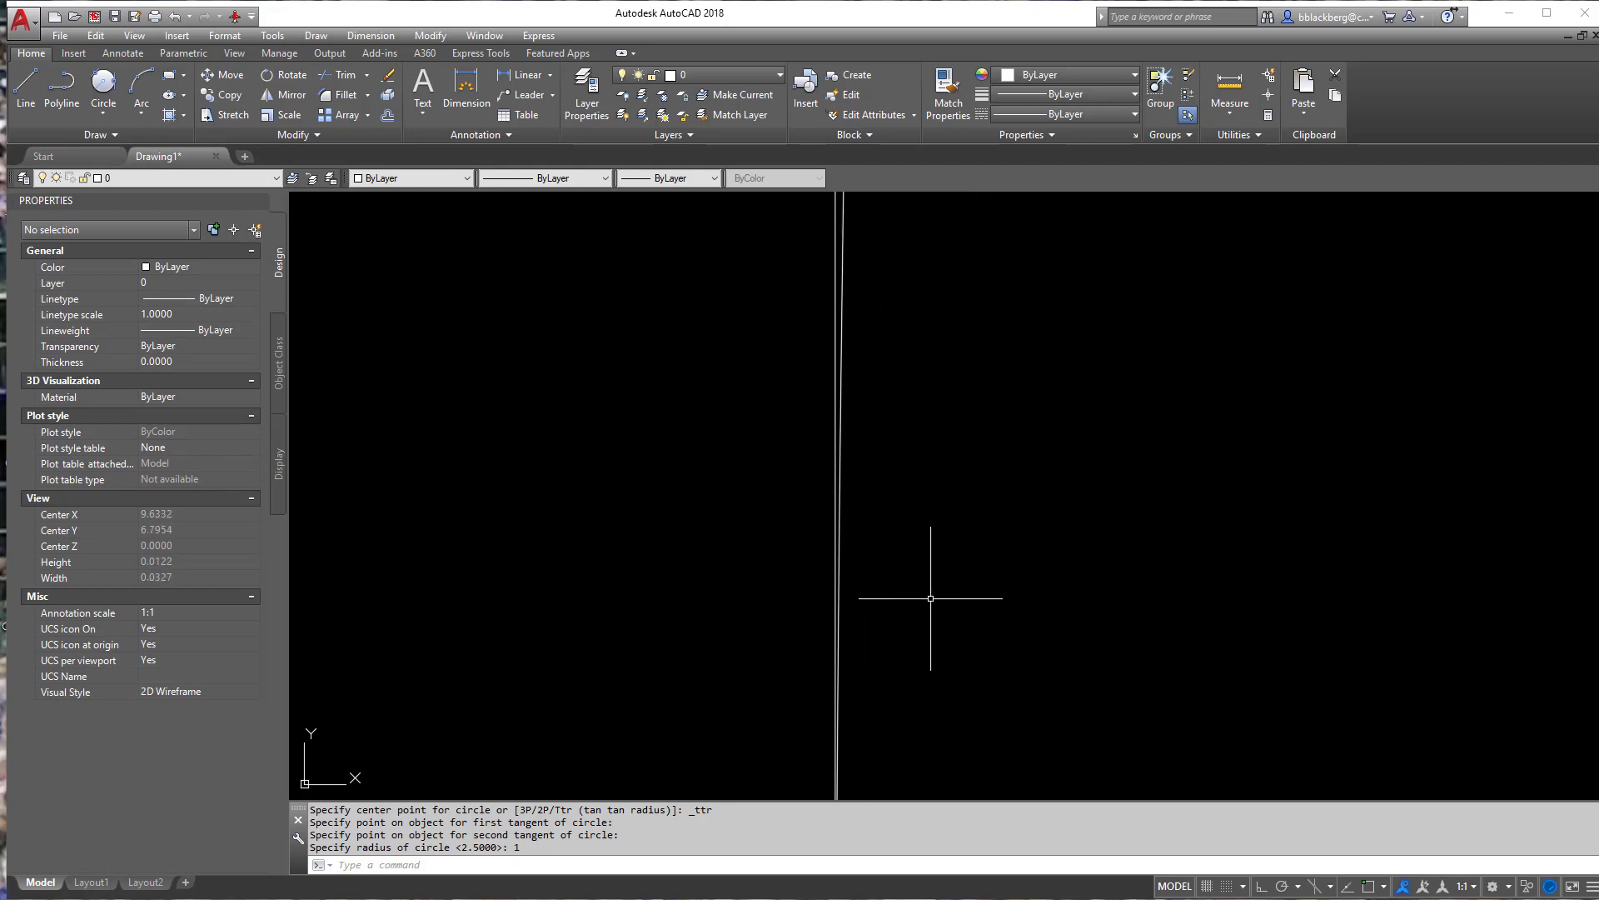
scroll(932, 599, down, 14)
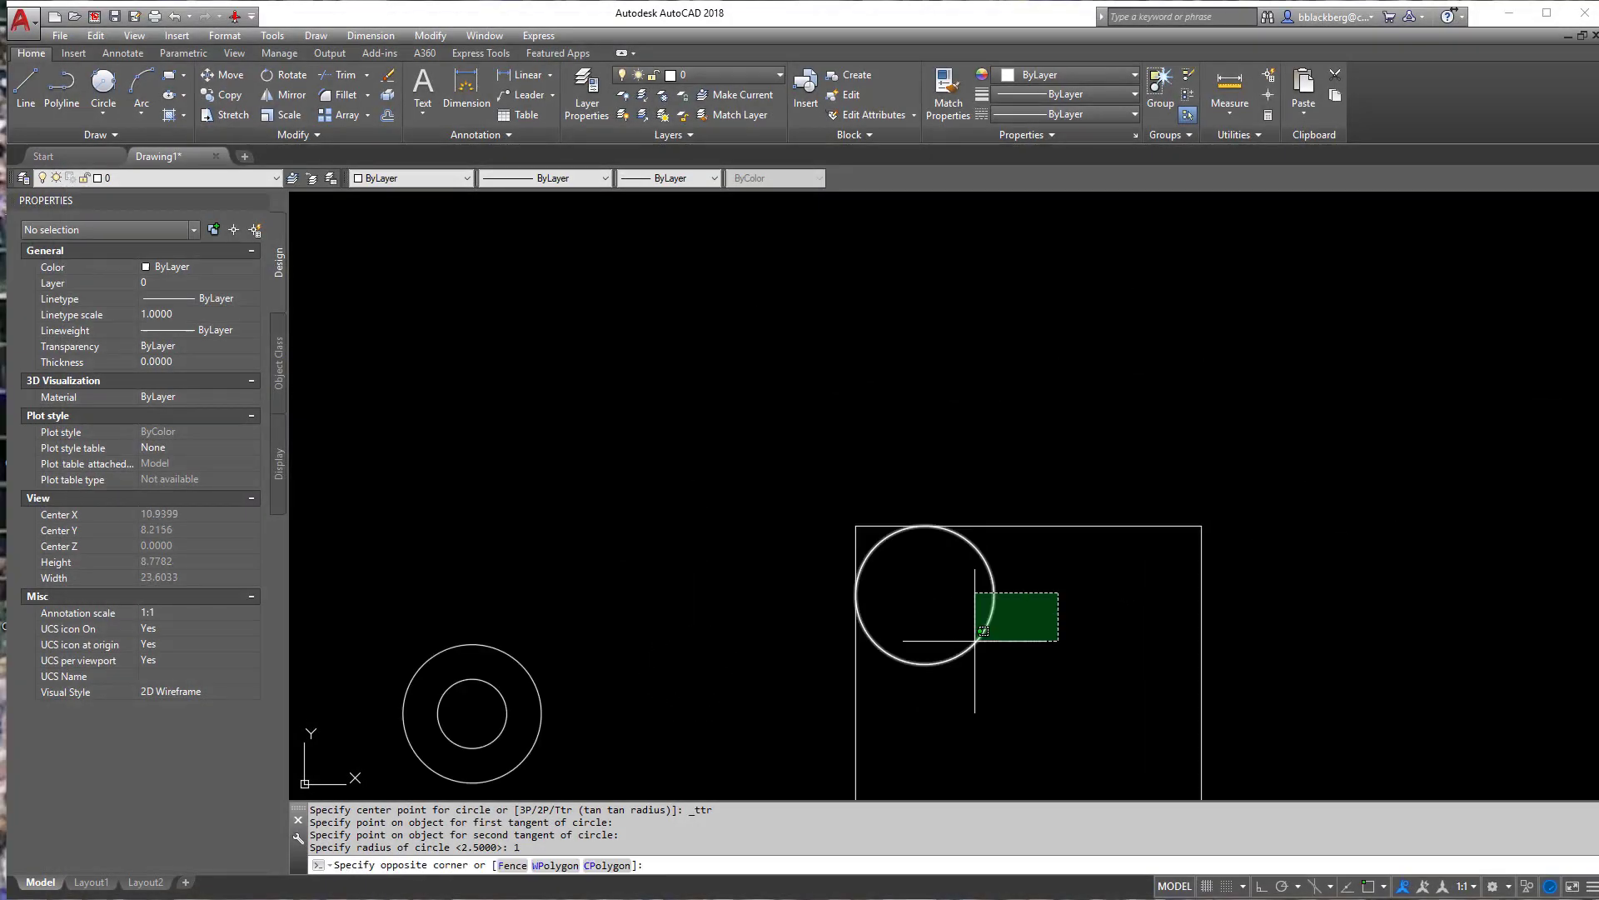
click(975, 640)
key(Delete)
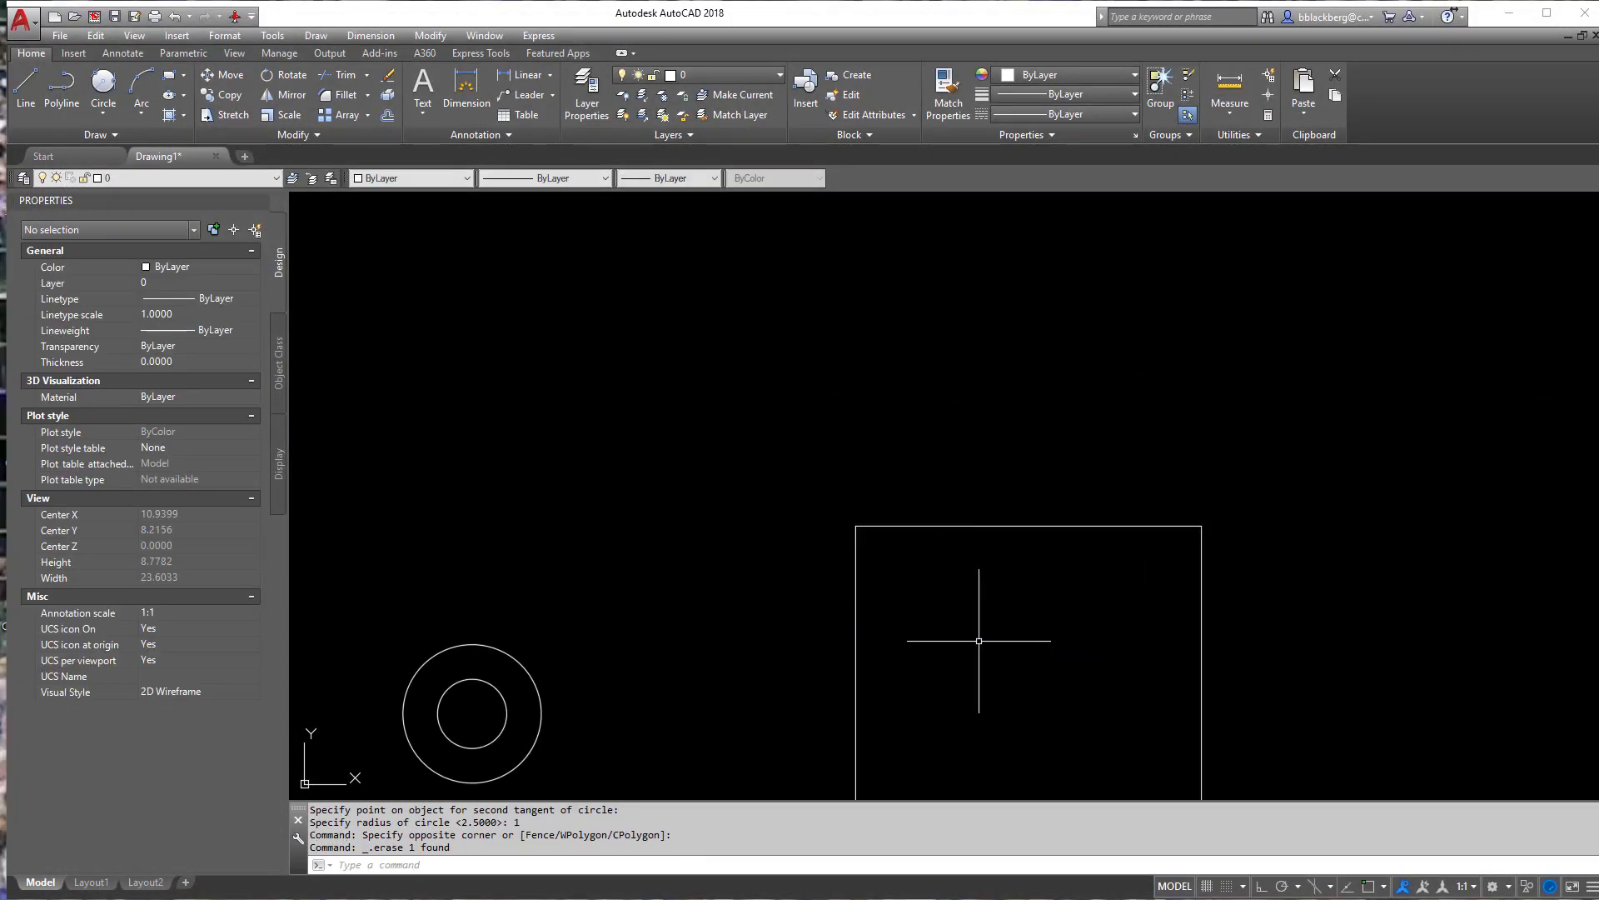
middle_drag(1059, 654, 1098, 508)
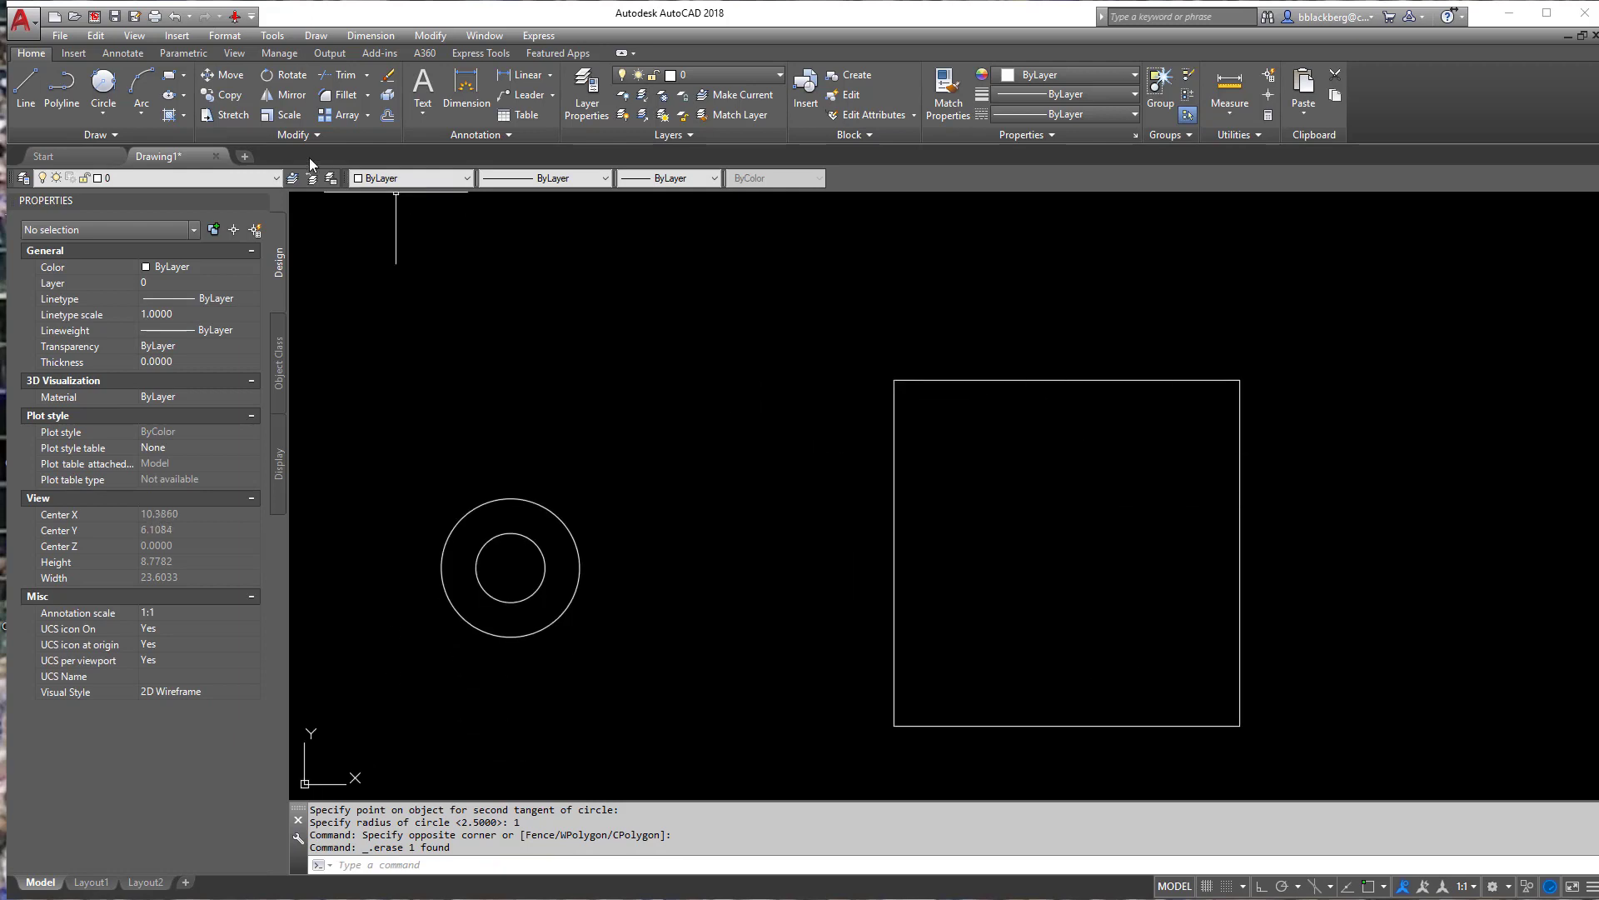
Draw a Tan, Tan, Tan circle touching the square's top, right and bottom edges.
click(109, 116)
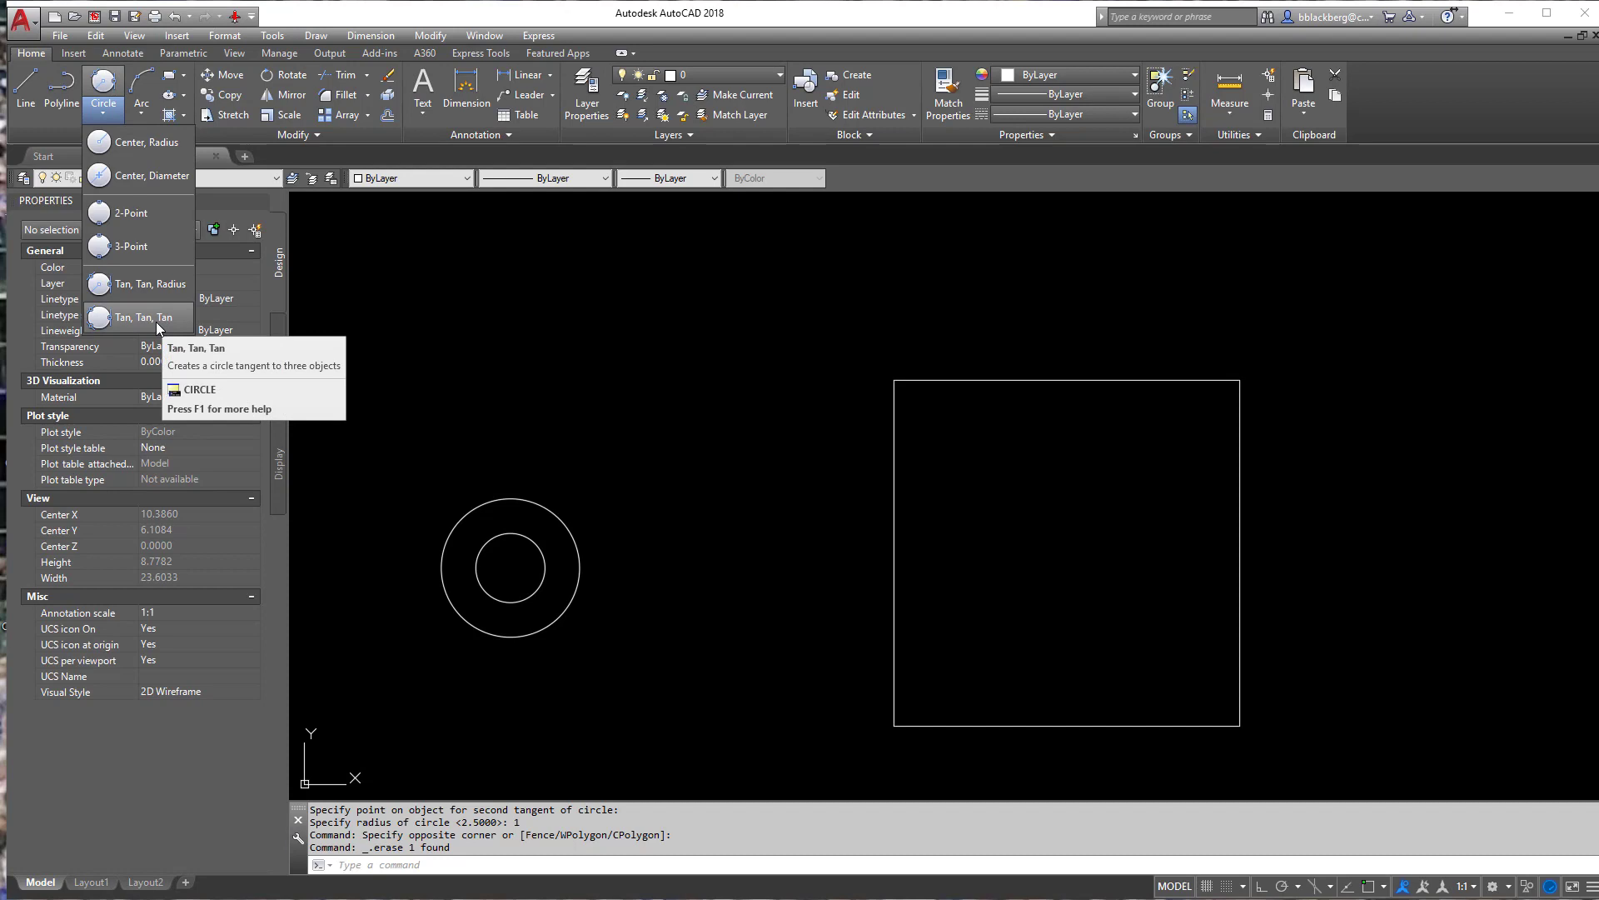
click(149, 322)
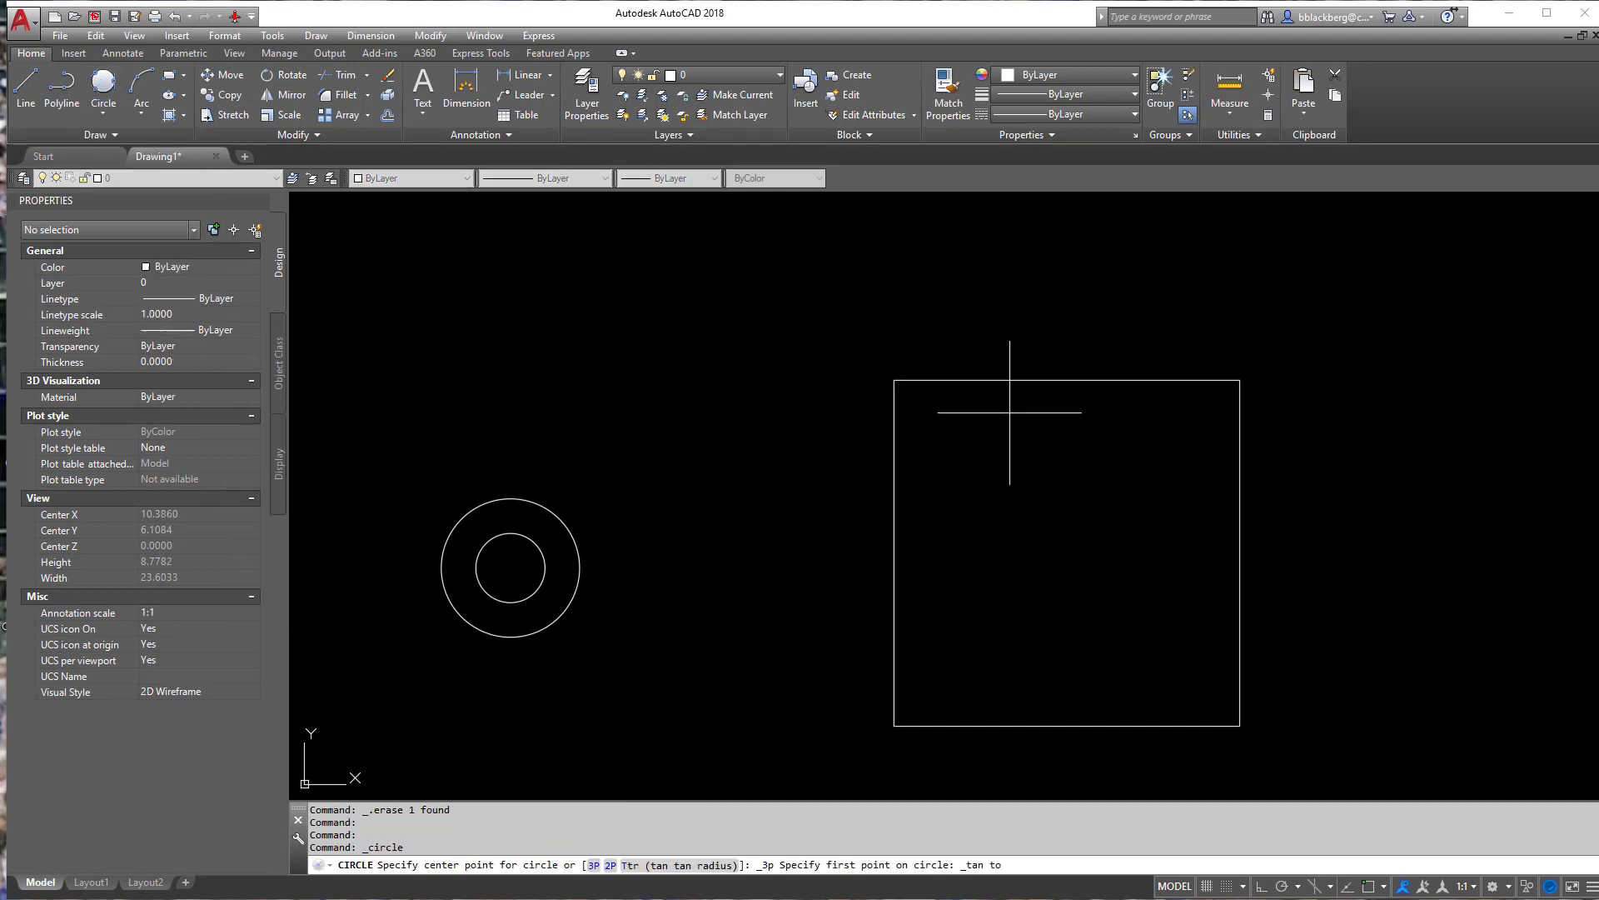
click(1058, 379)
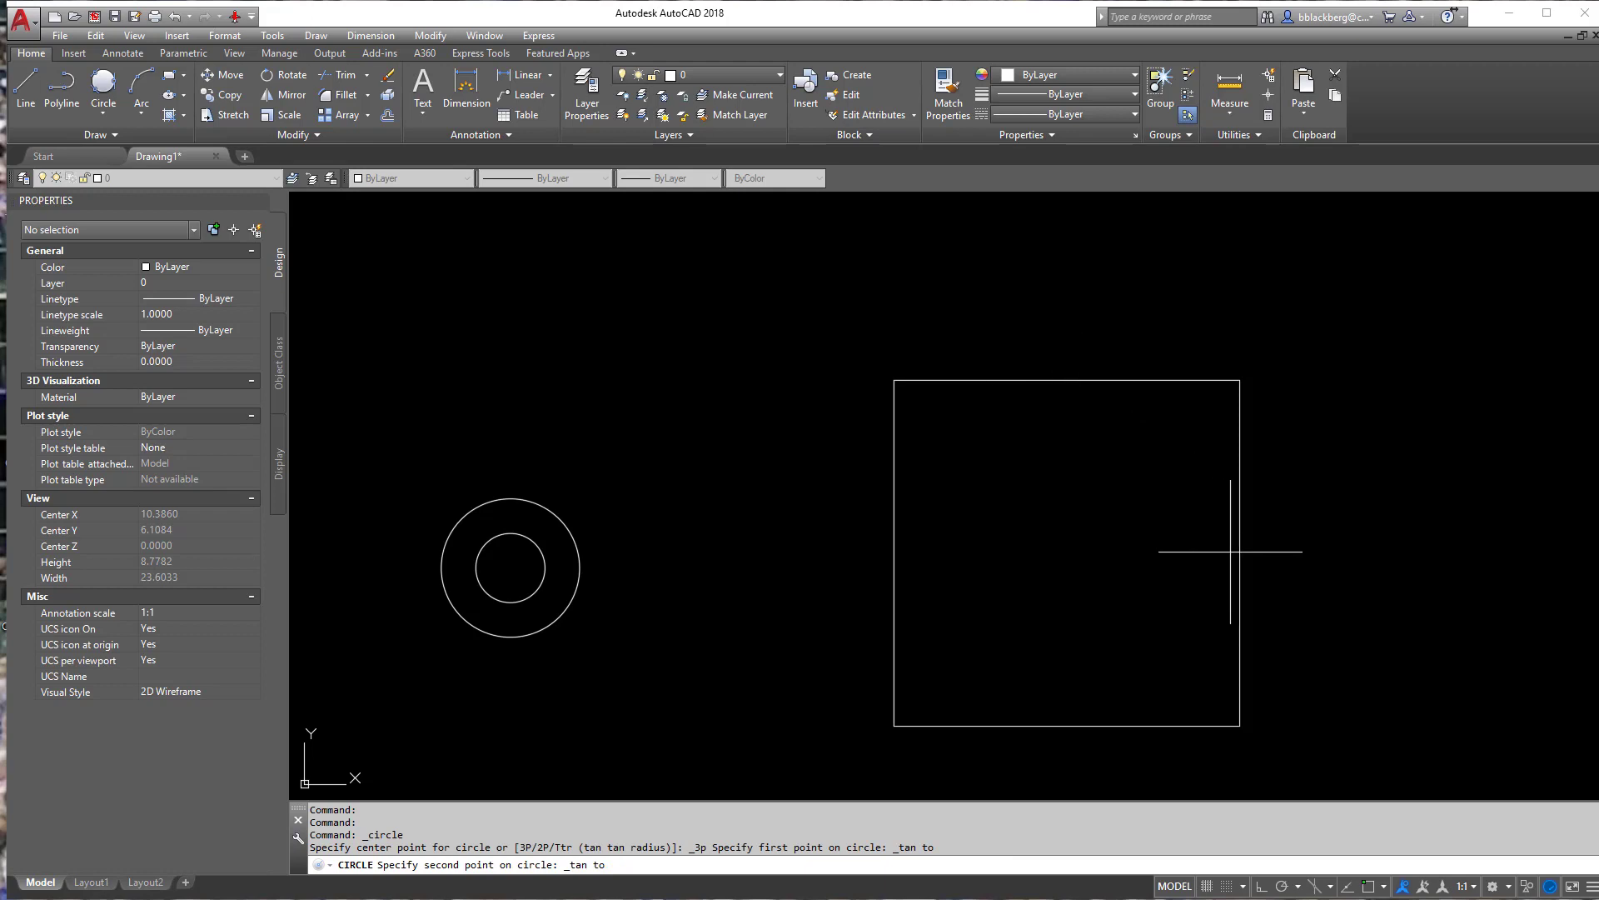
click(1240, 553)
click(1122, 726)
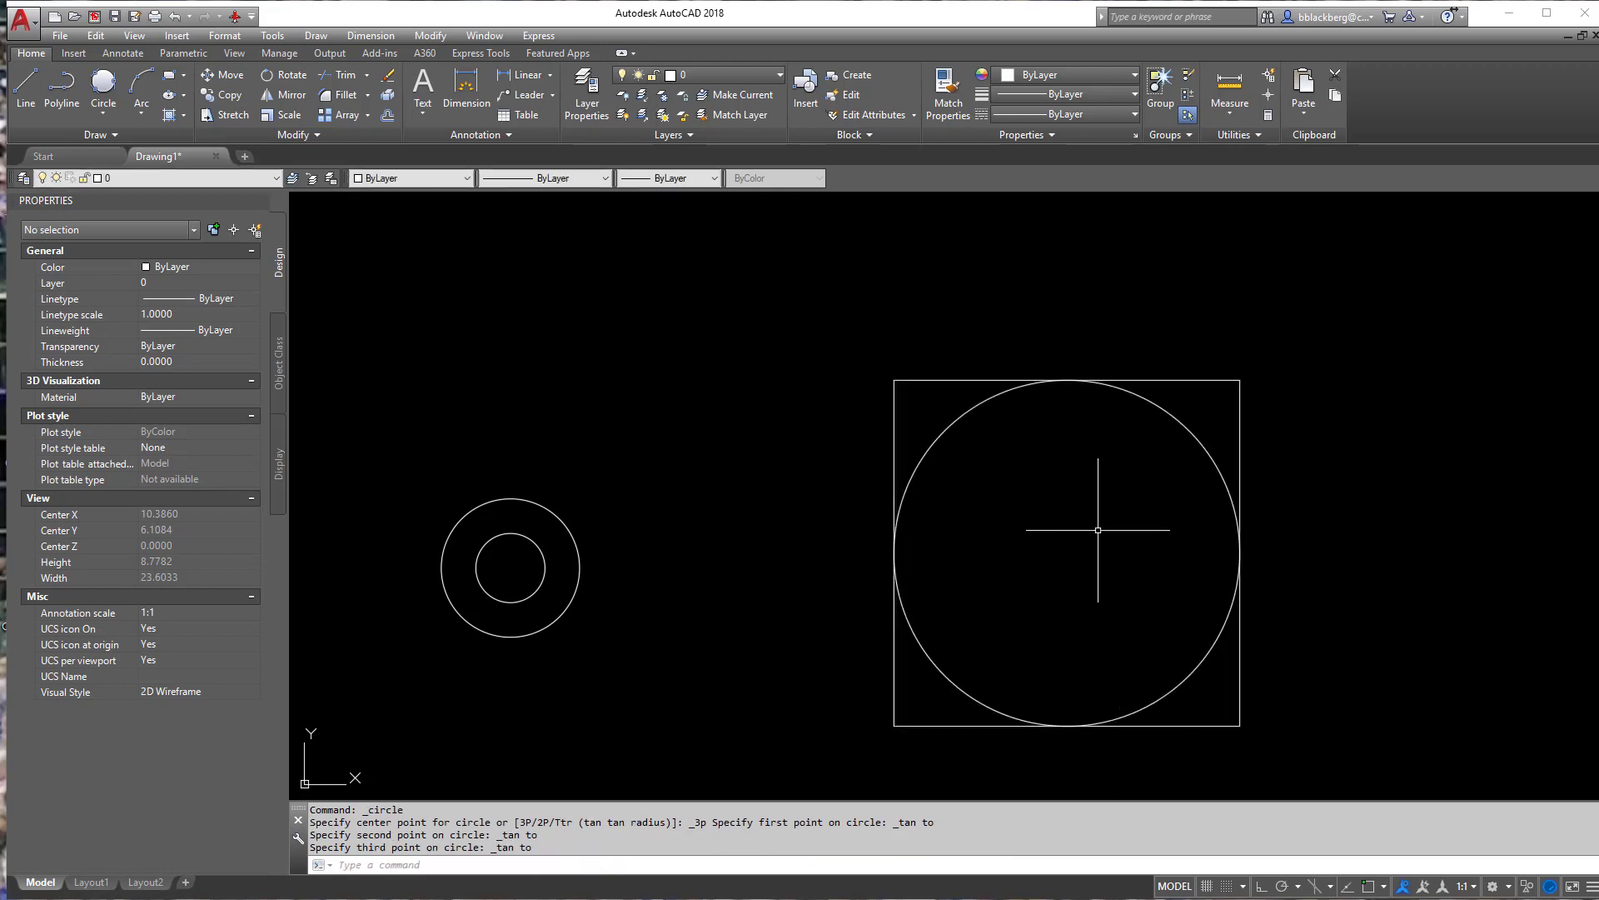
Select the inscribed circle and delete it.
click(1178, 421)
click(1160, 464)
key(Delete)
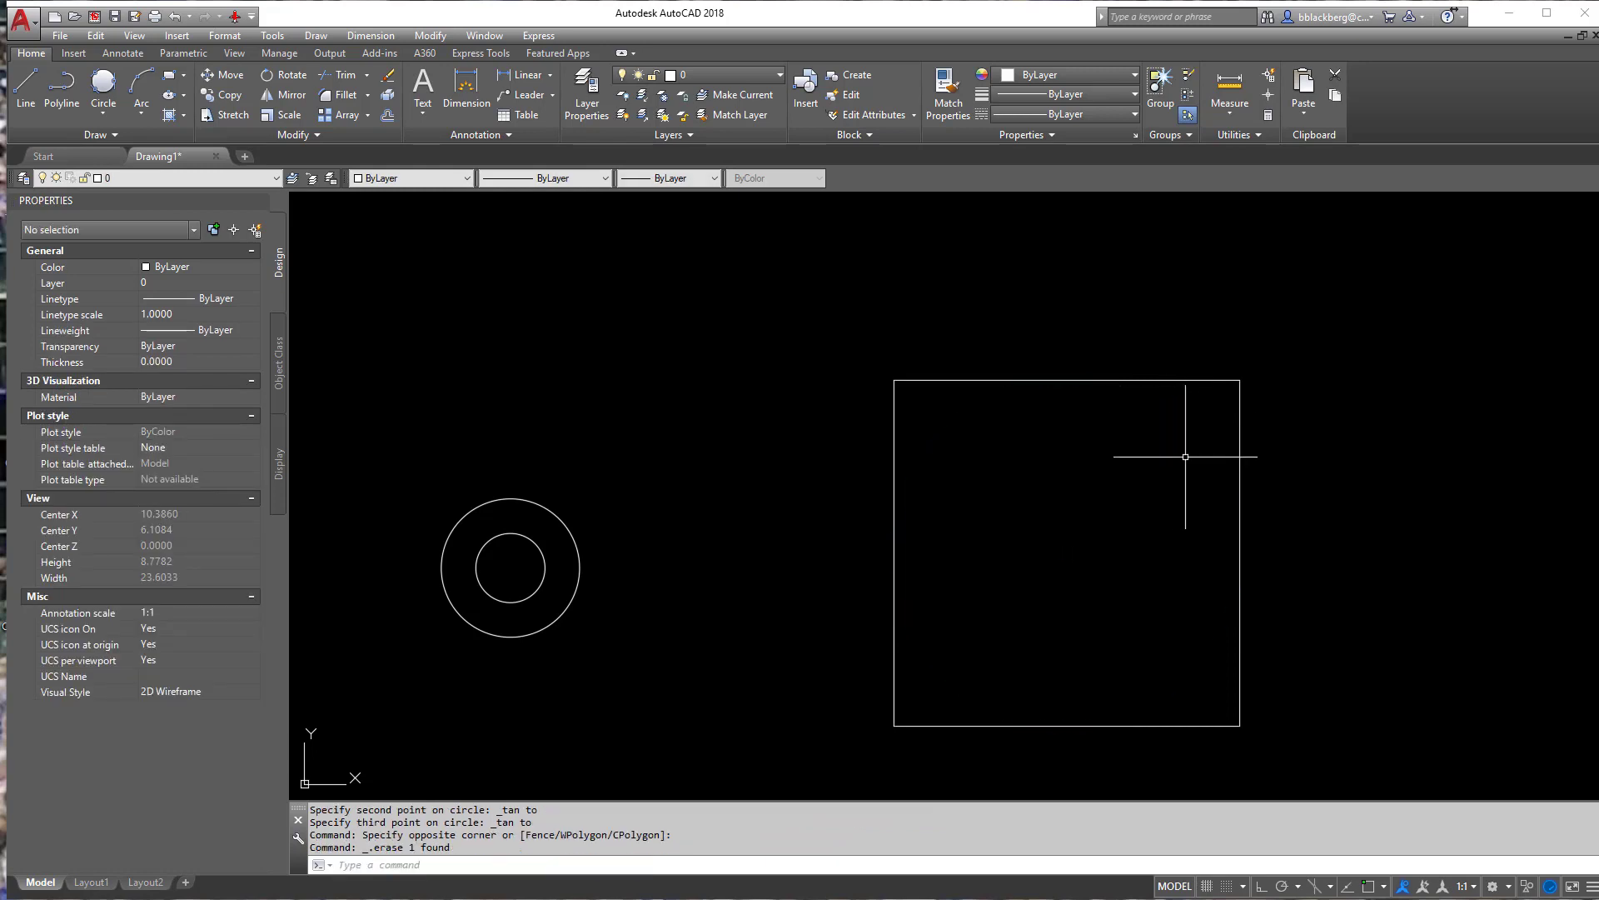
Reframe the view around the square and concentric circles and show the Arc methods list.
click(112, 117)
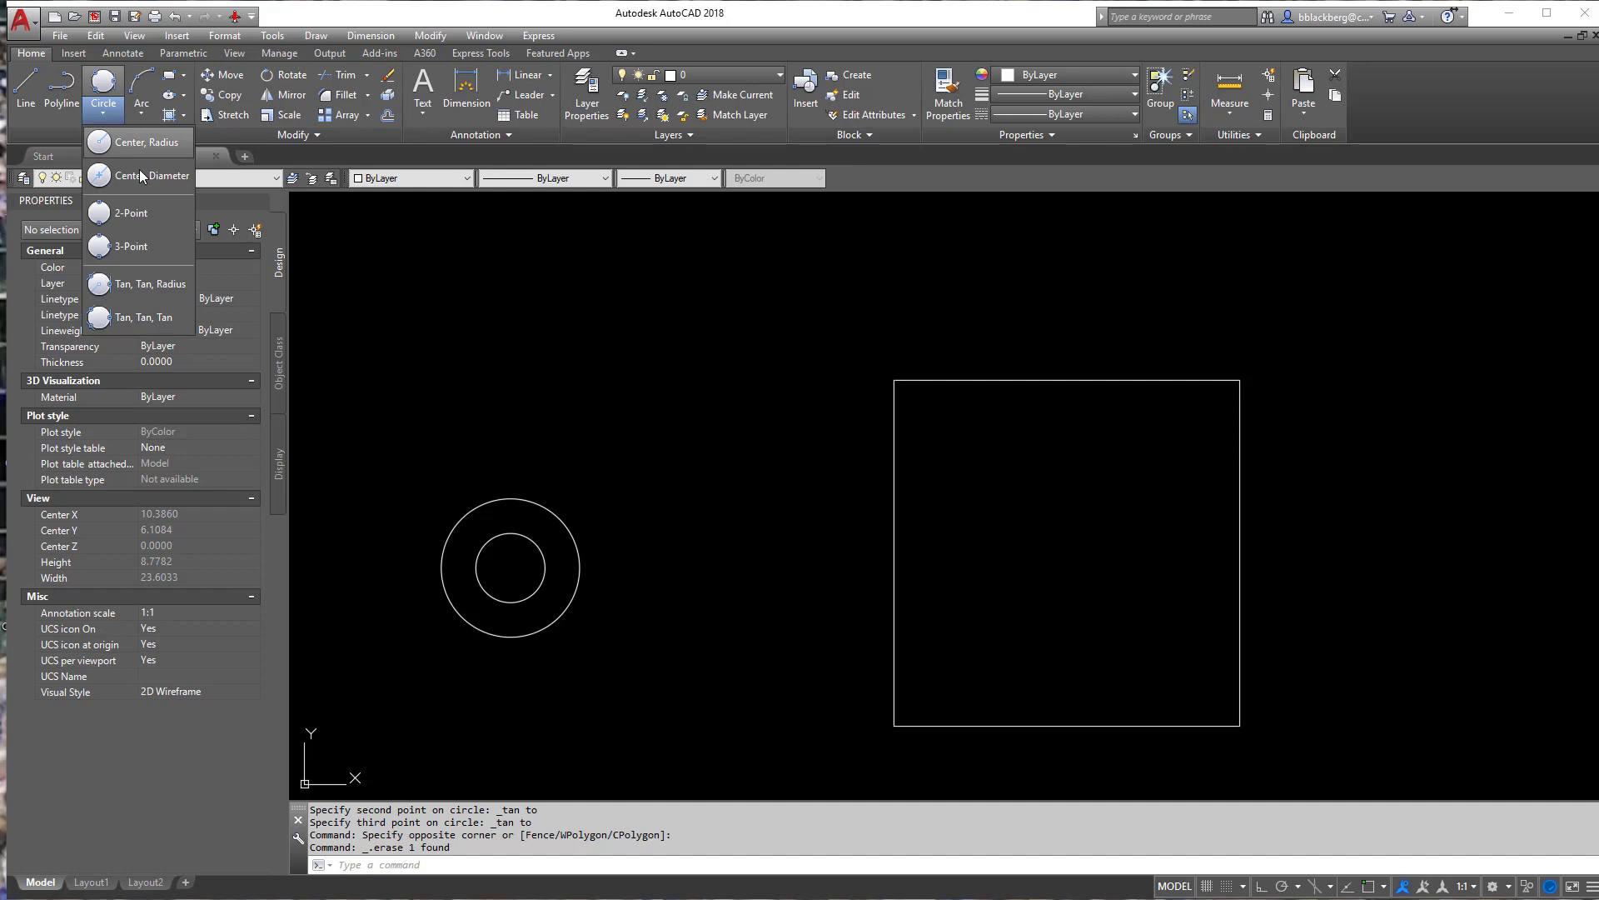
click(608, 375)
click(728, 400)
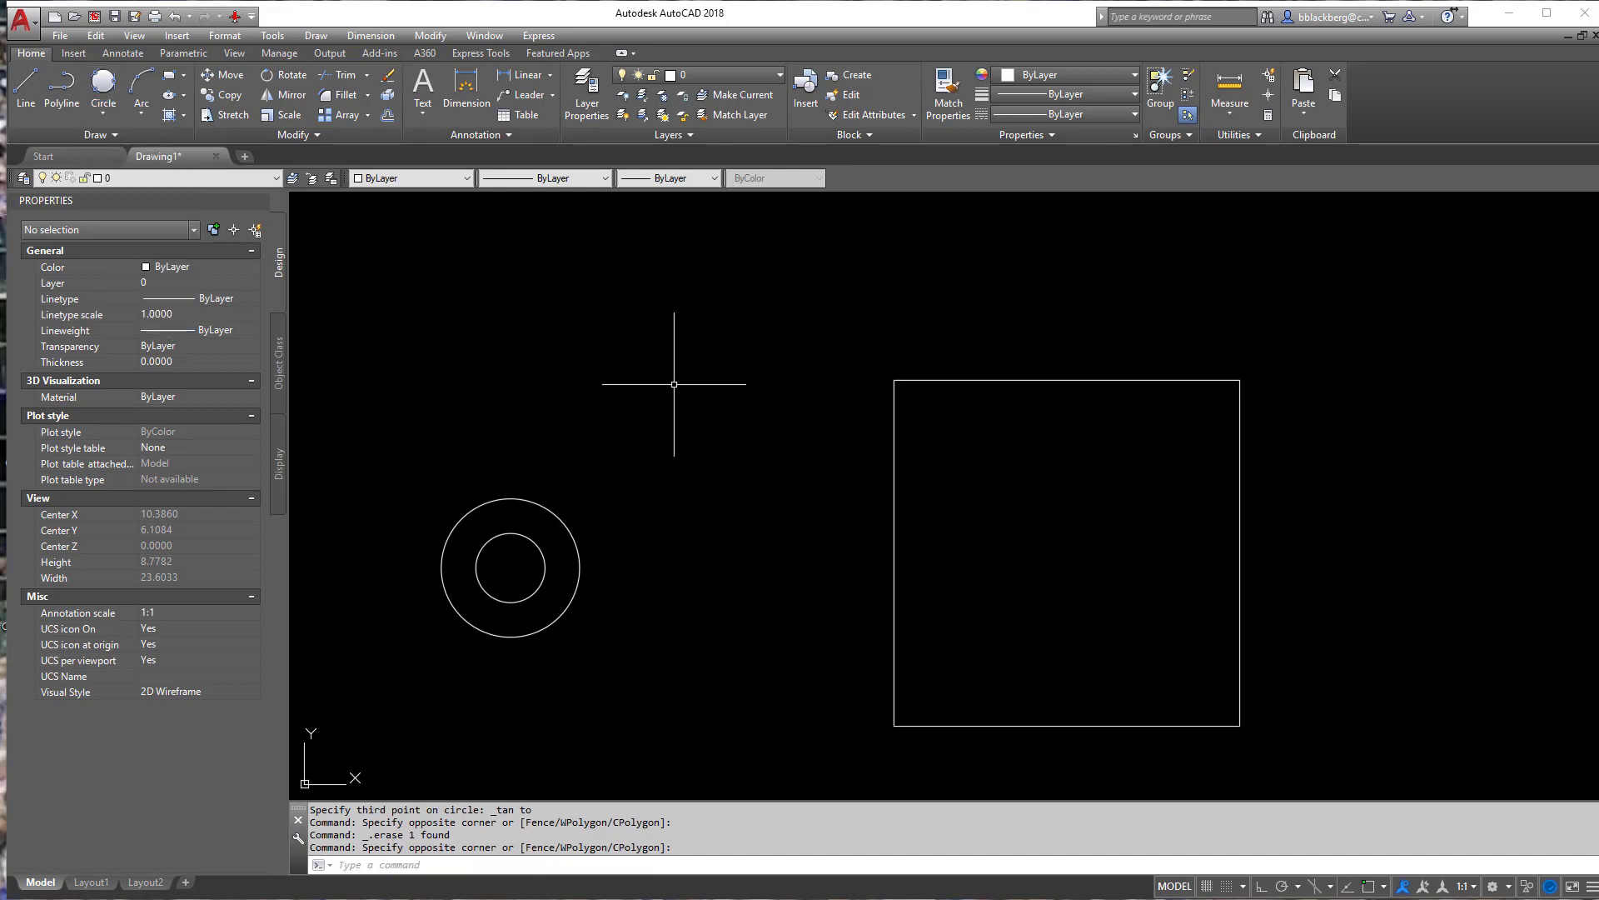
scroll(698, 391, down, 2)
middle_drag(592, 415, 772, 475)
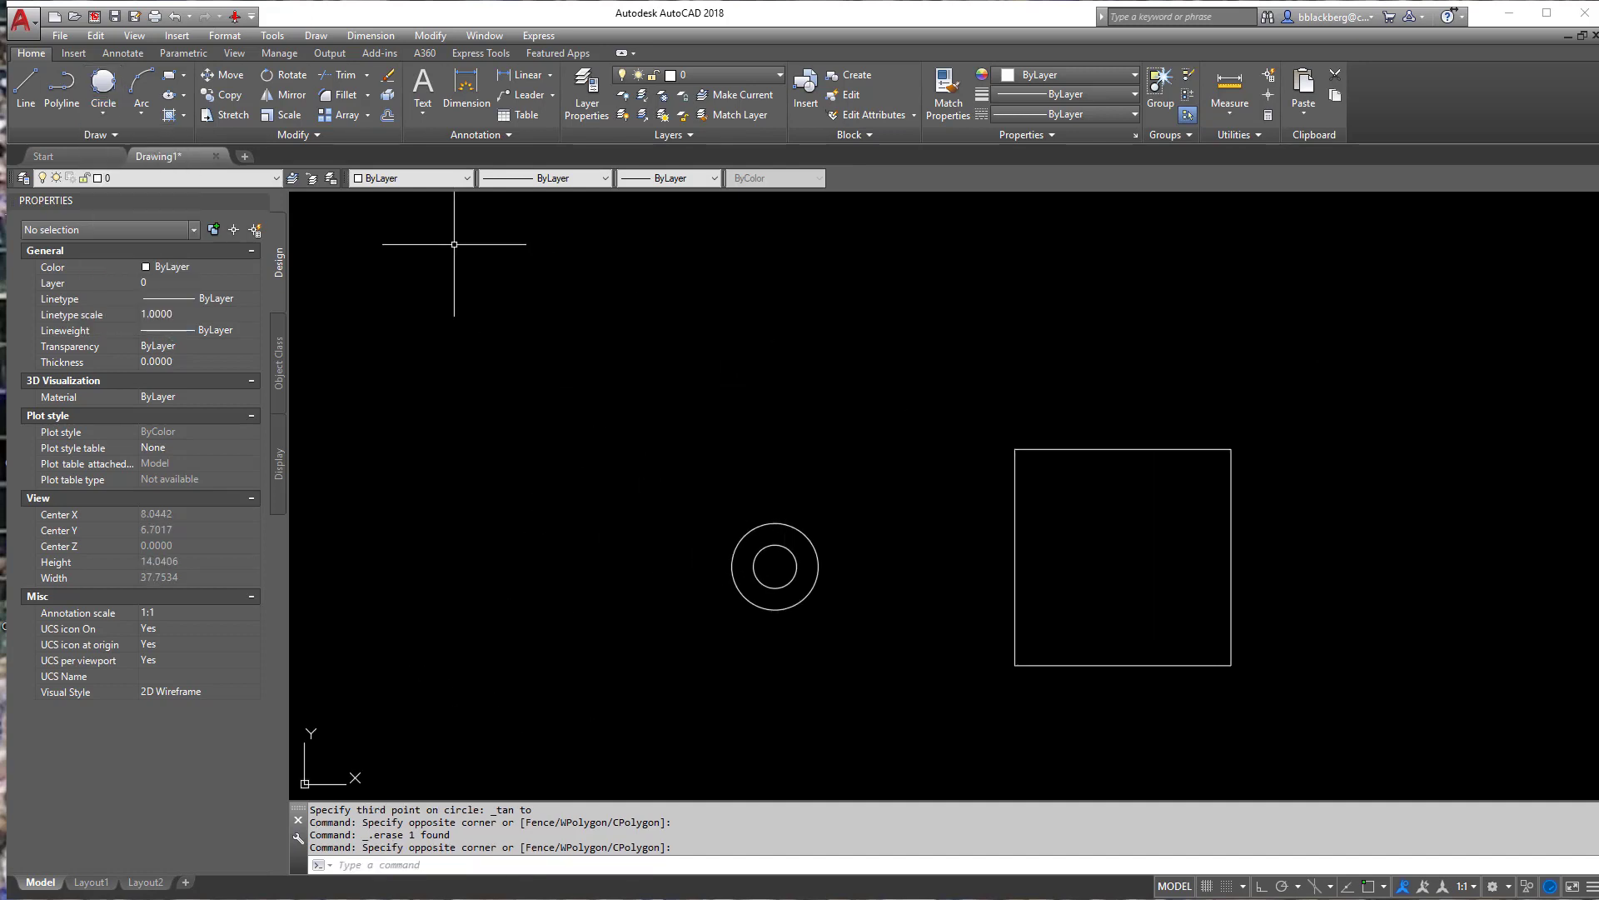
click(112, 116)
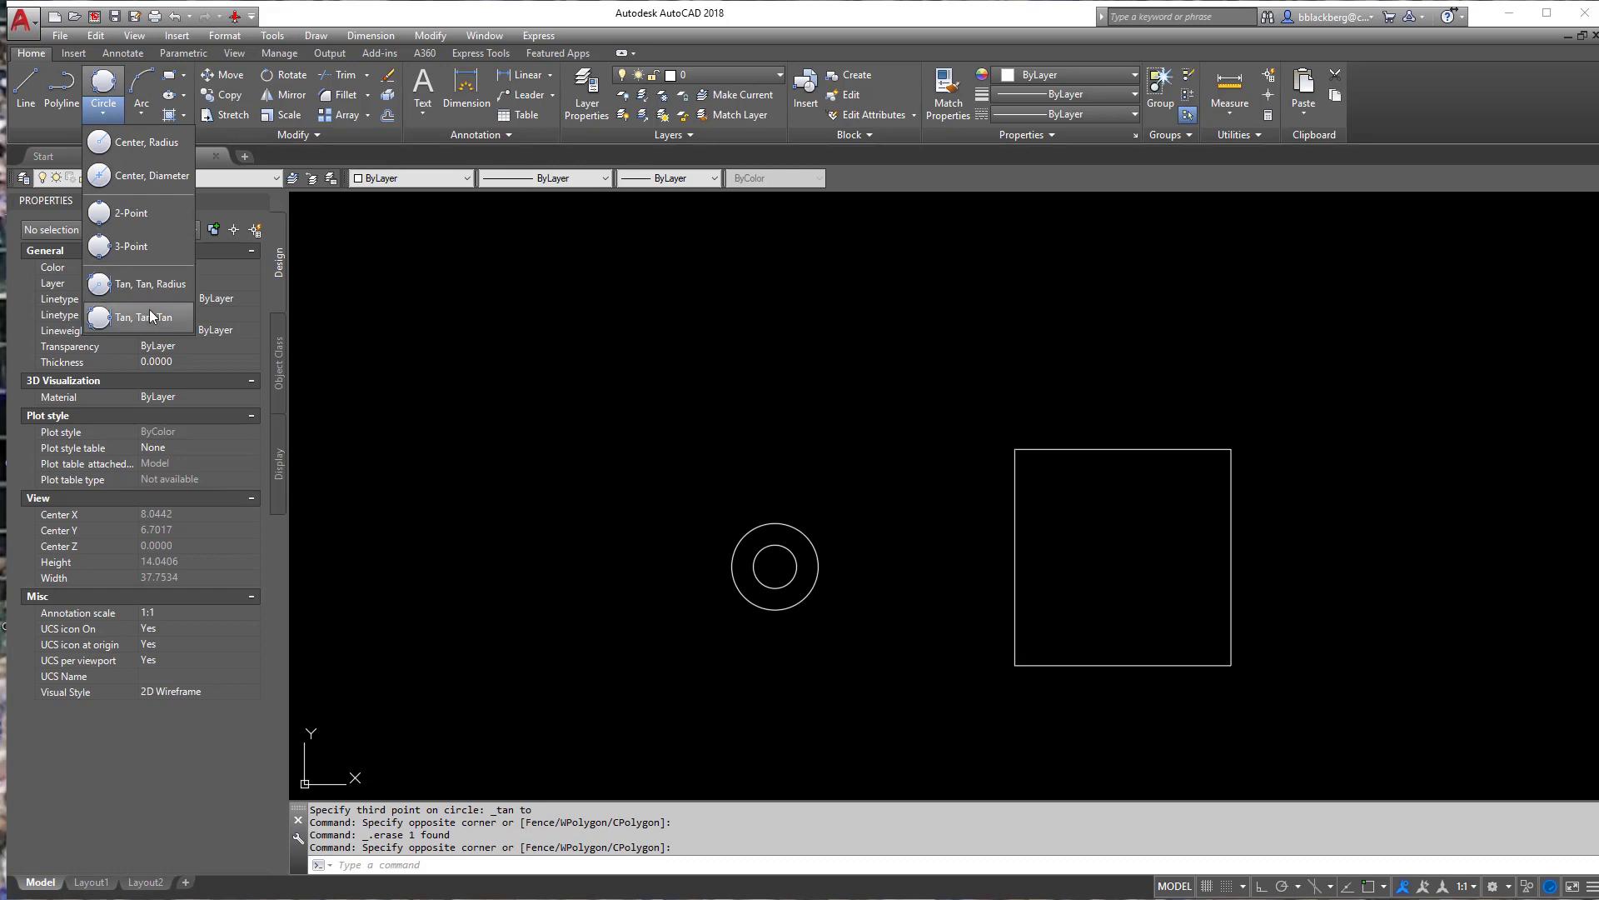
click(137, 115)
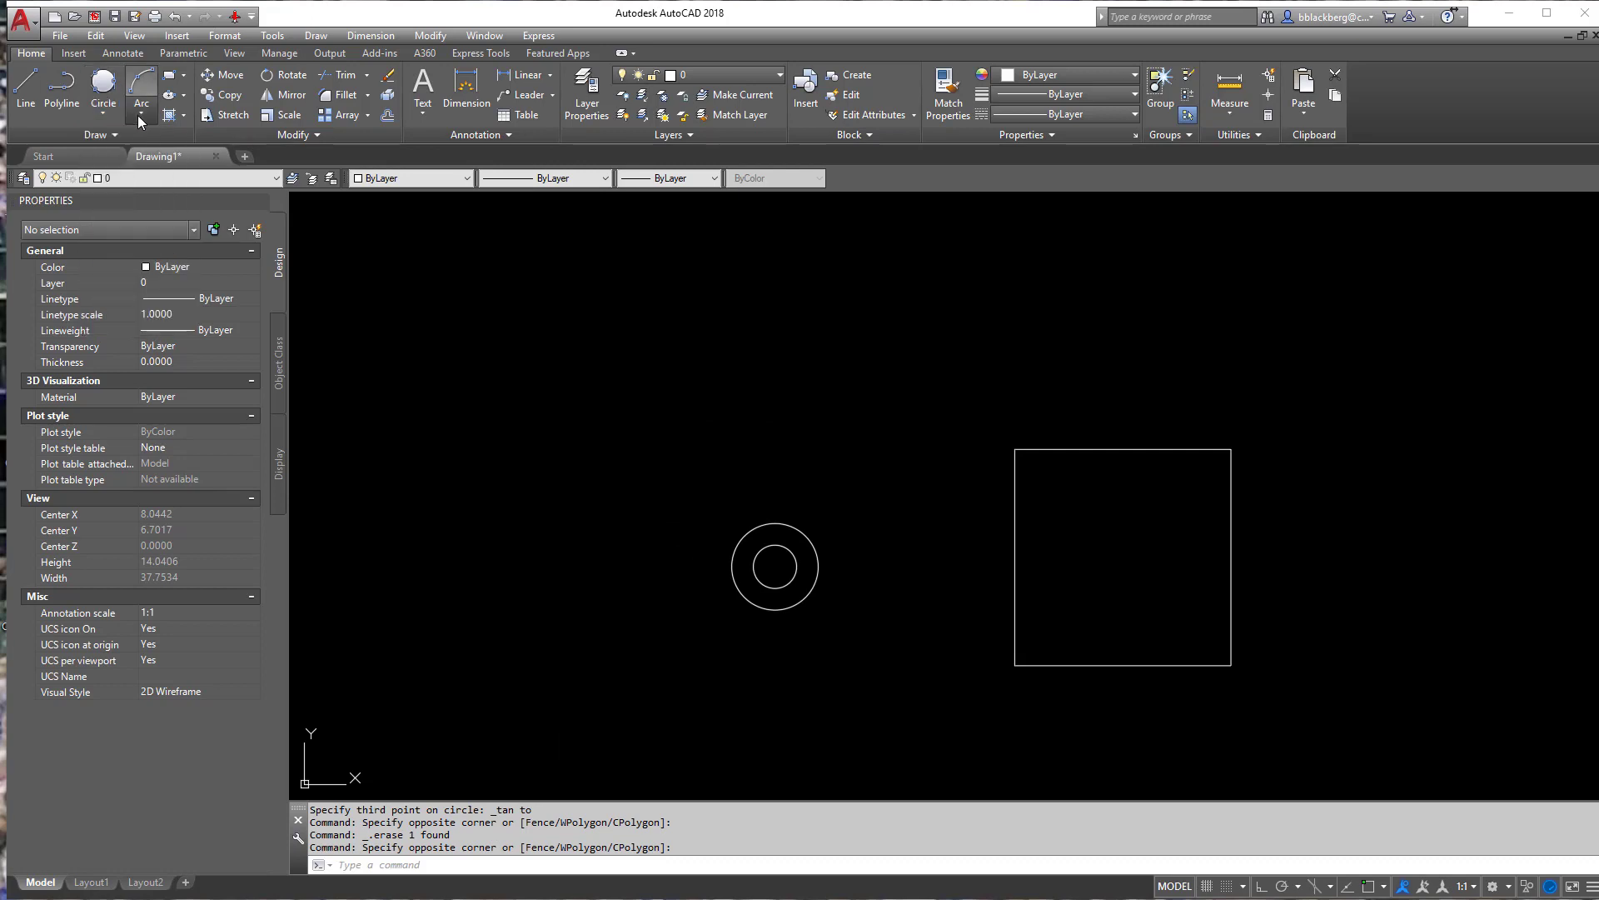
click(138, 117)
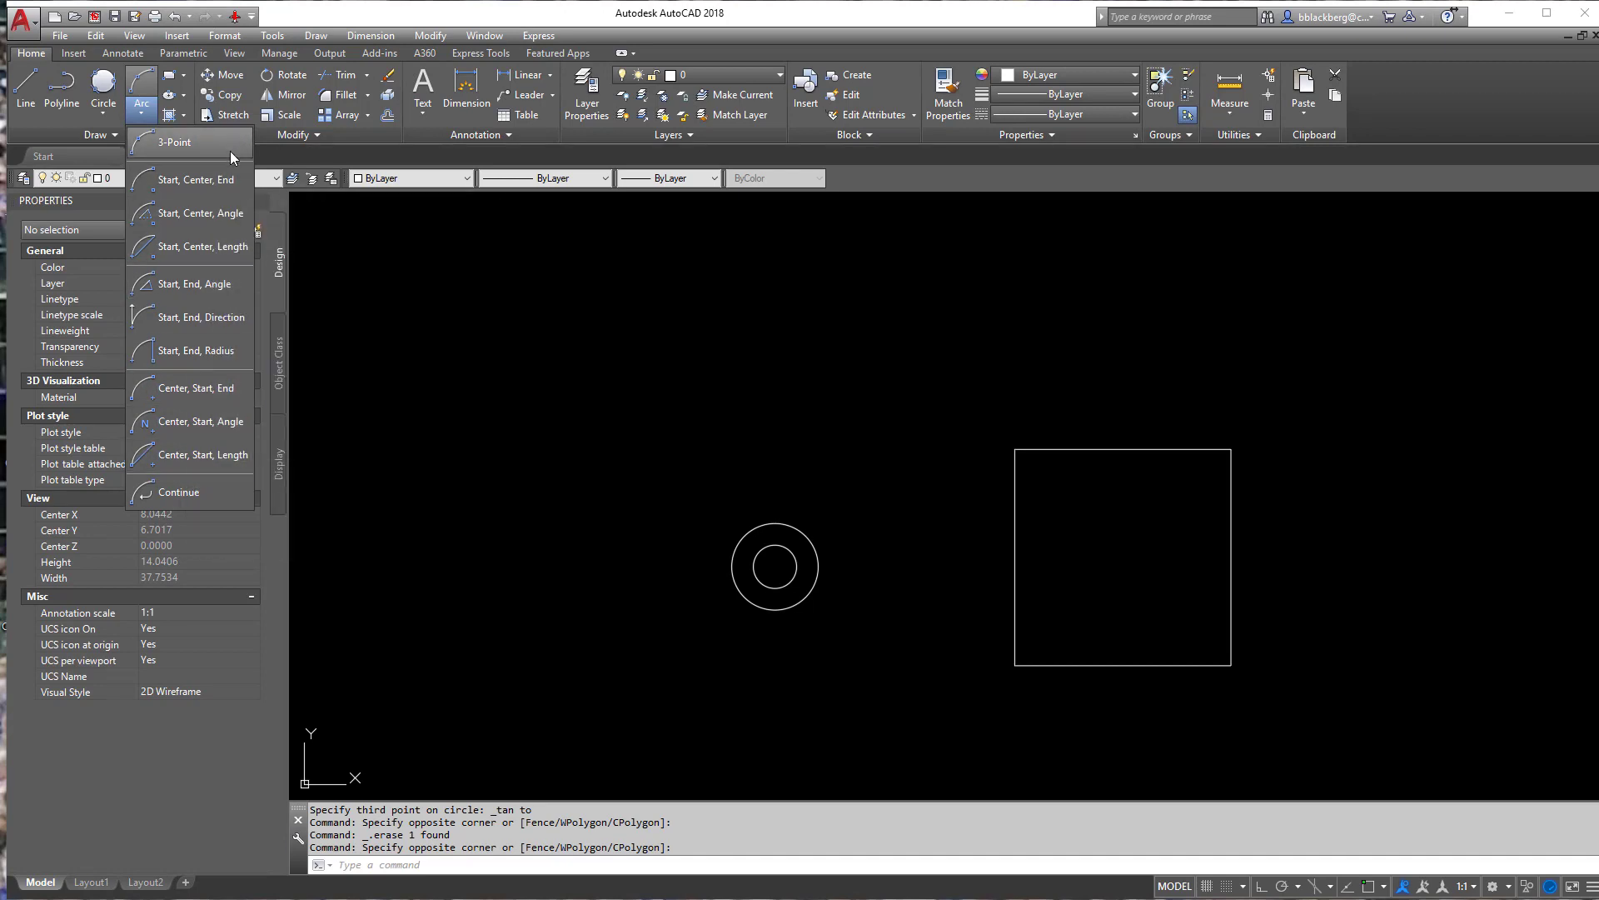
Start a 3-point arc at the square's left-edge midpoint, passing through the top-edge midpoint.
click(179, 156)
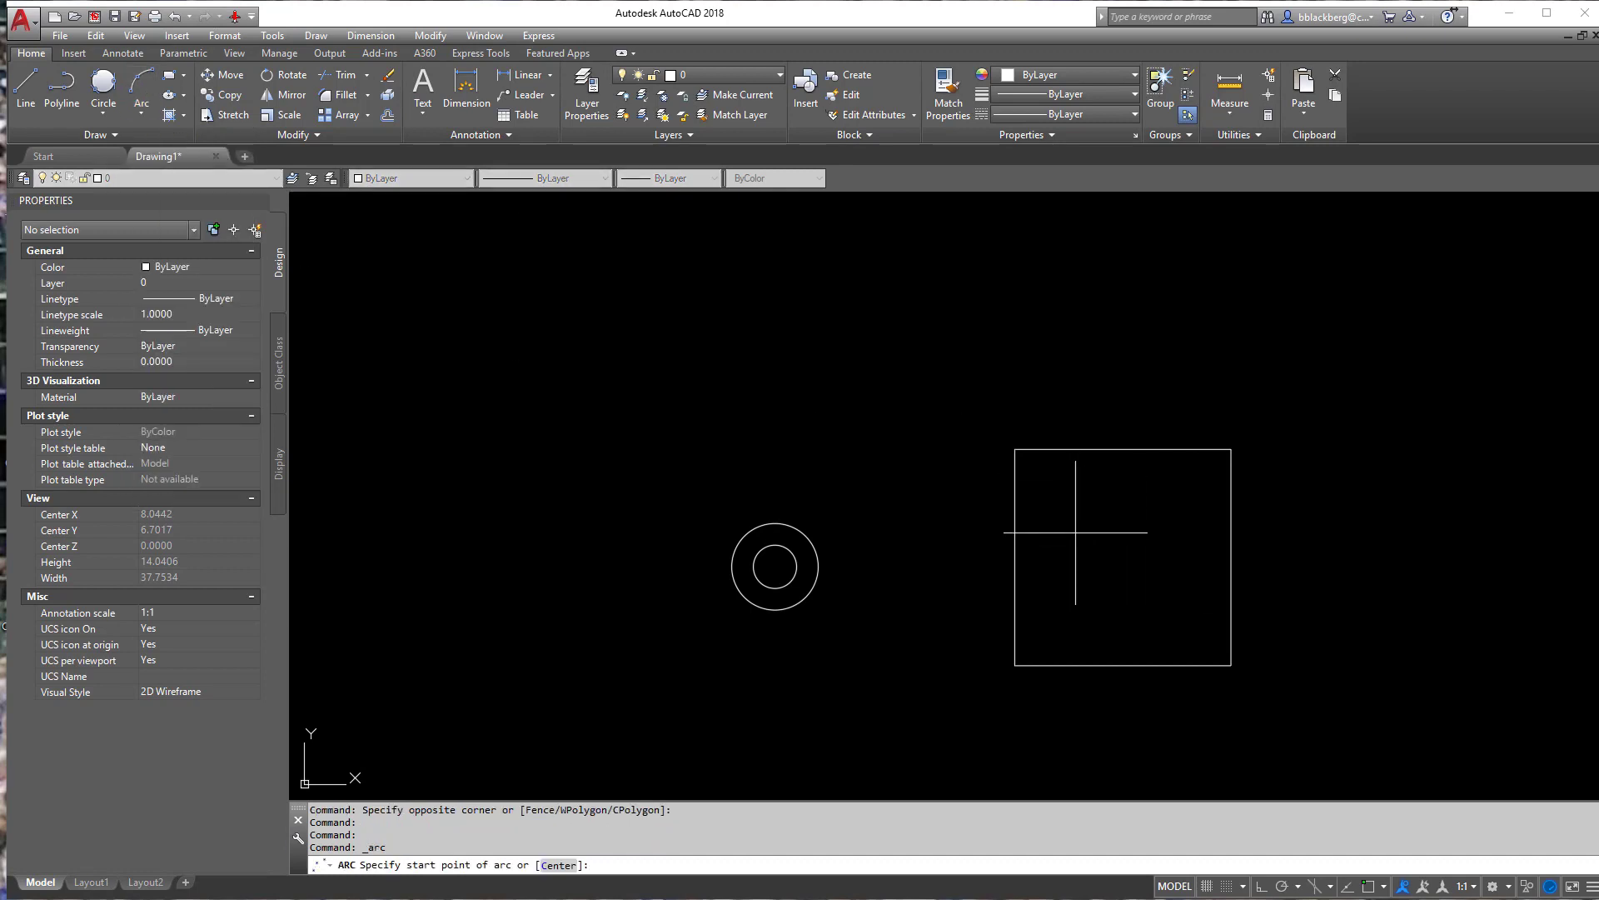
shift+right_click(1031, 542)
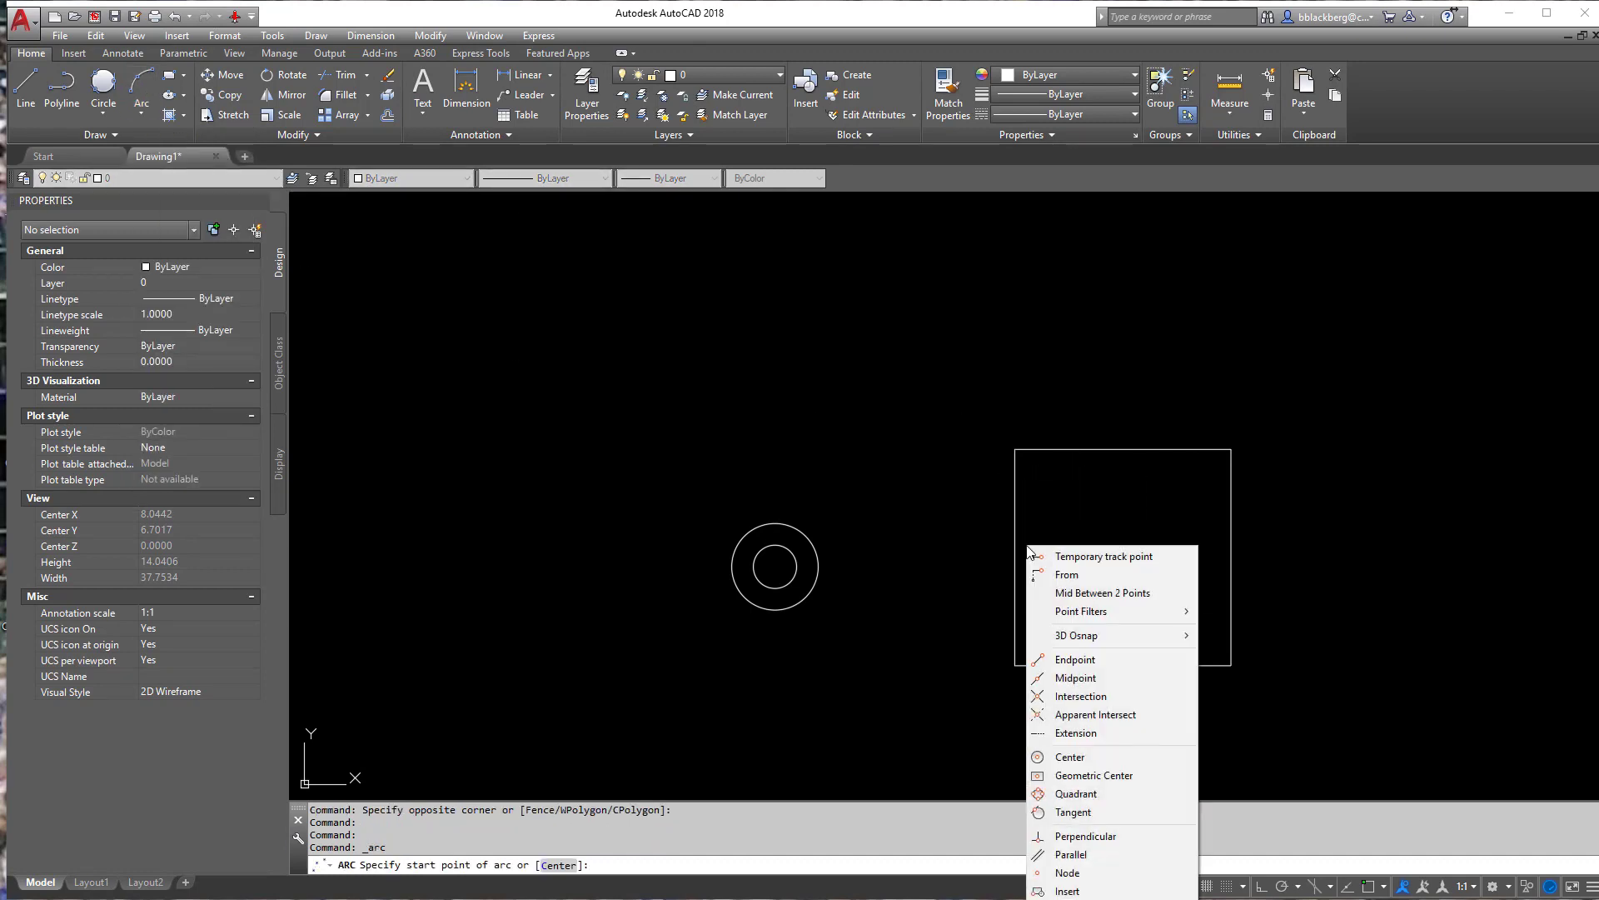
click(1083, 676)
click(1008, 556)
shift+right_click(1093, 473)
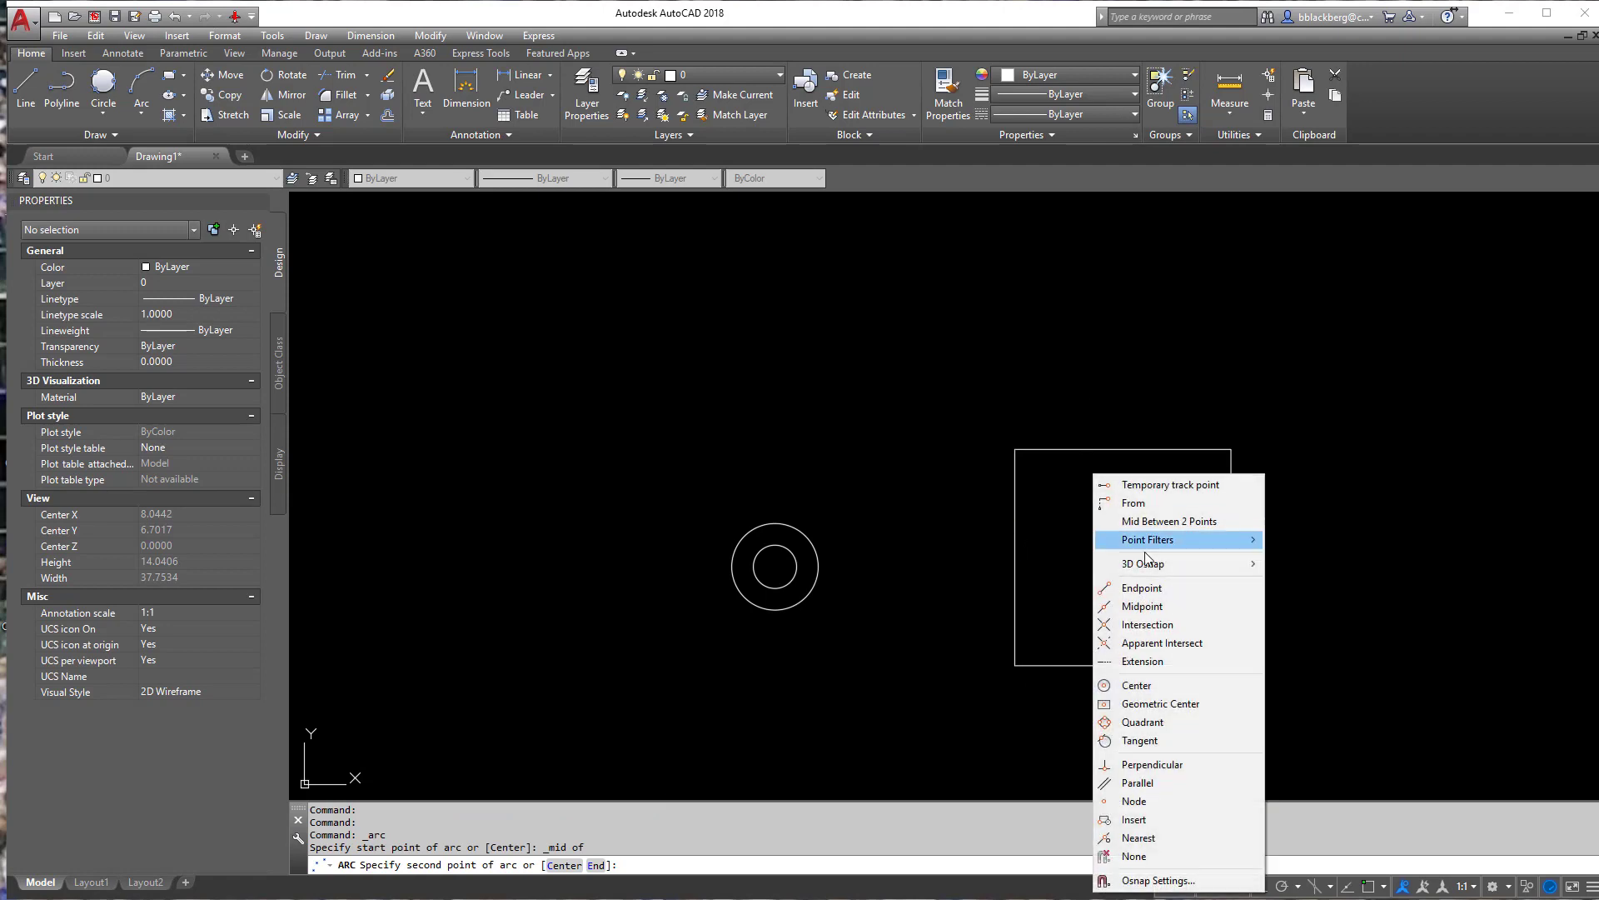
click(1142, 606)
click(1123, 450)
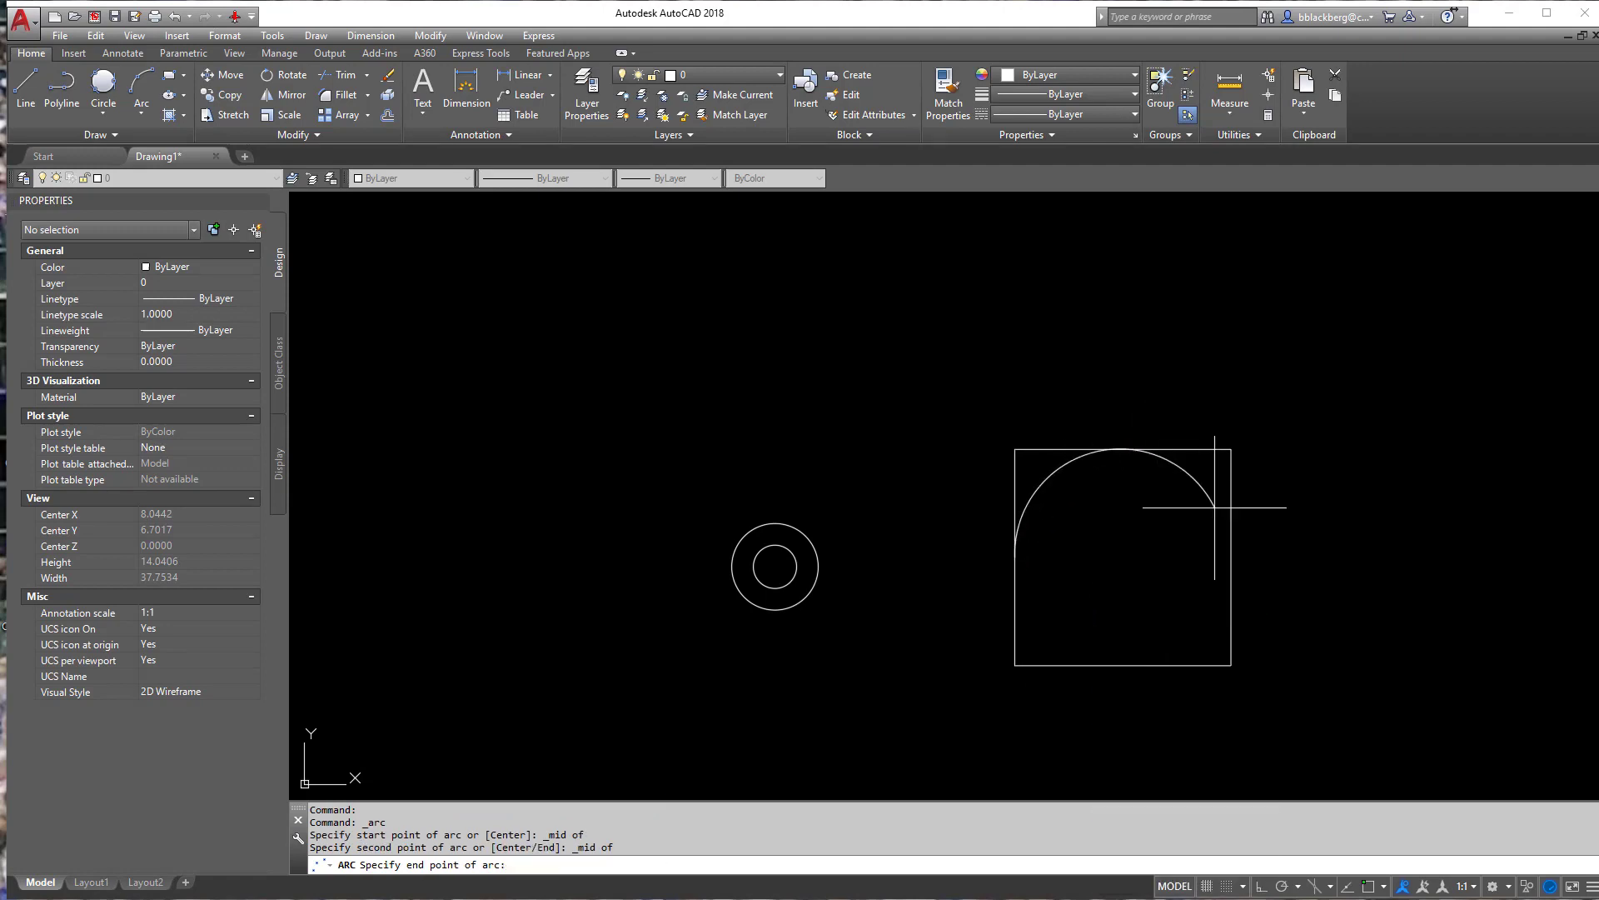
End the arc at the right-edge midpoint, then delete the arc.
shift+right_click(1237, 528)
click(1285, 662)
click(1231, 575)
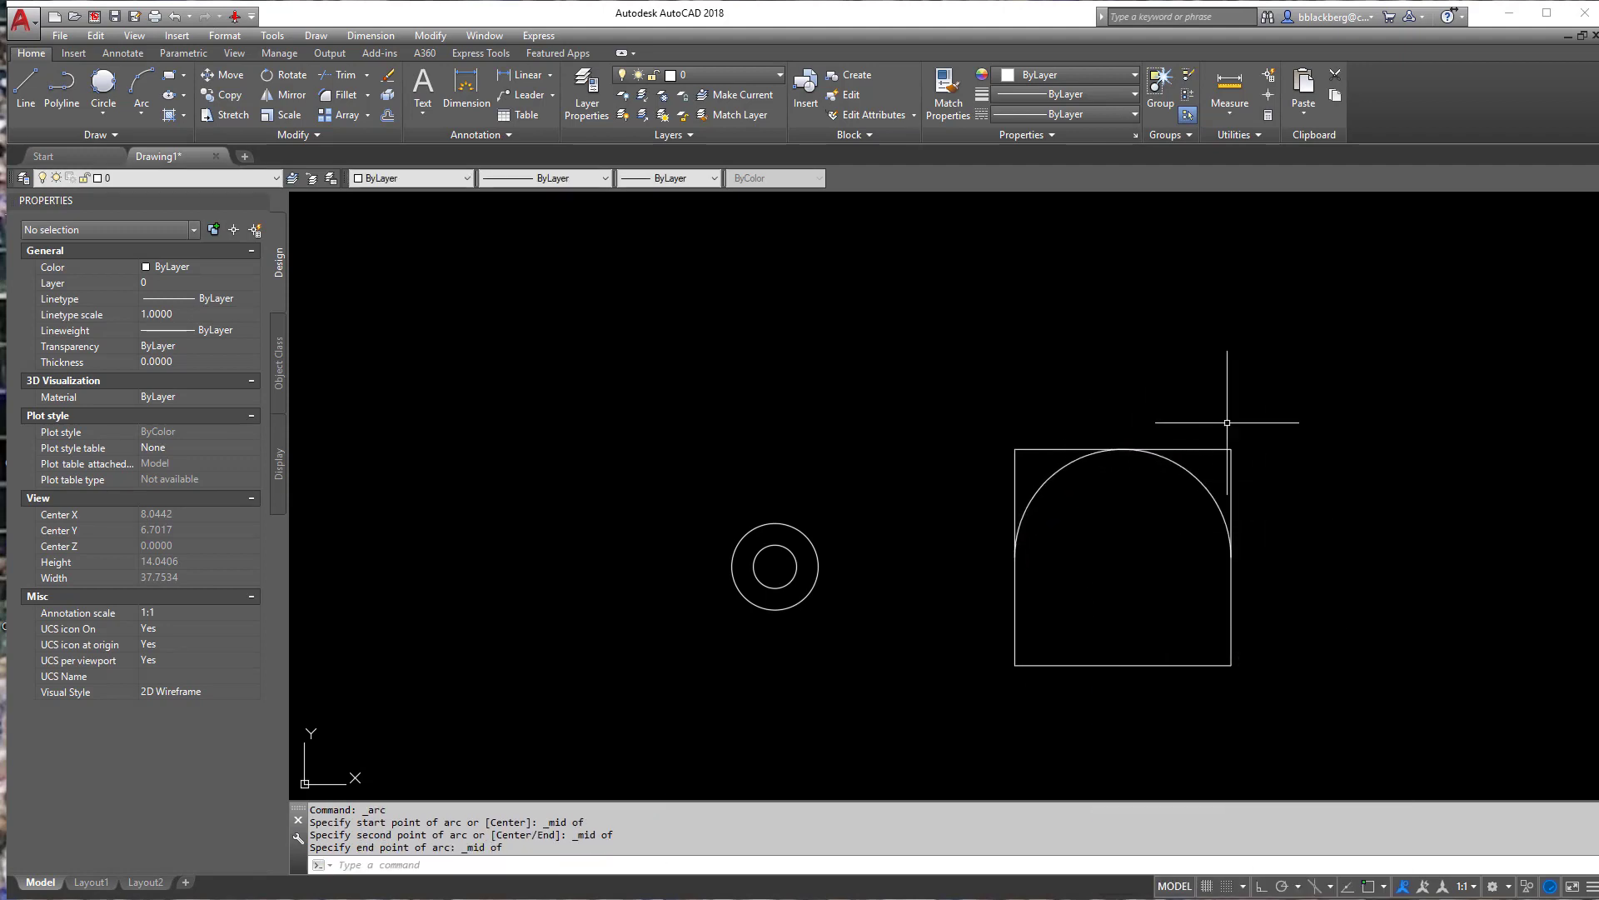
click(1195, 468)
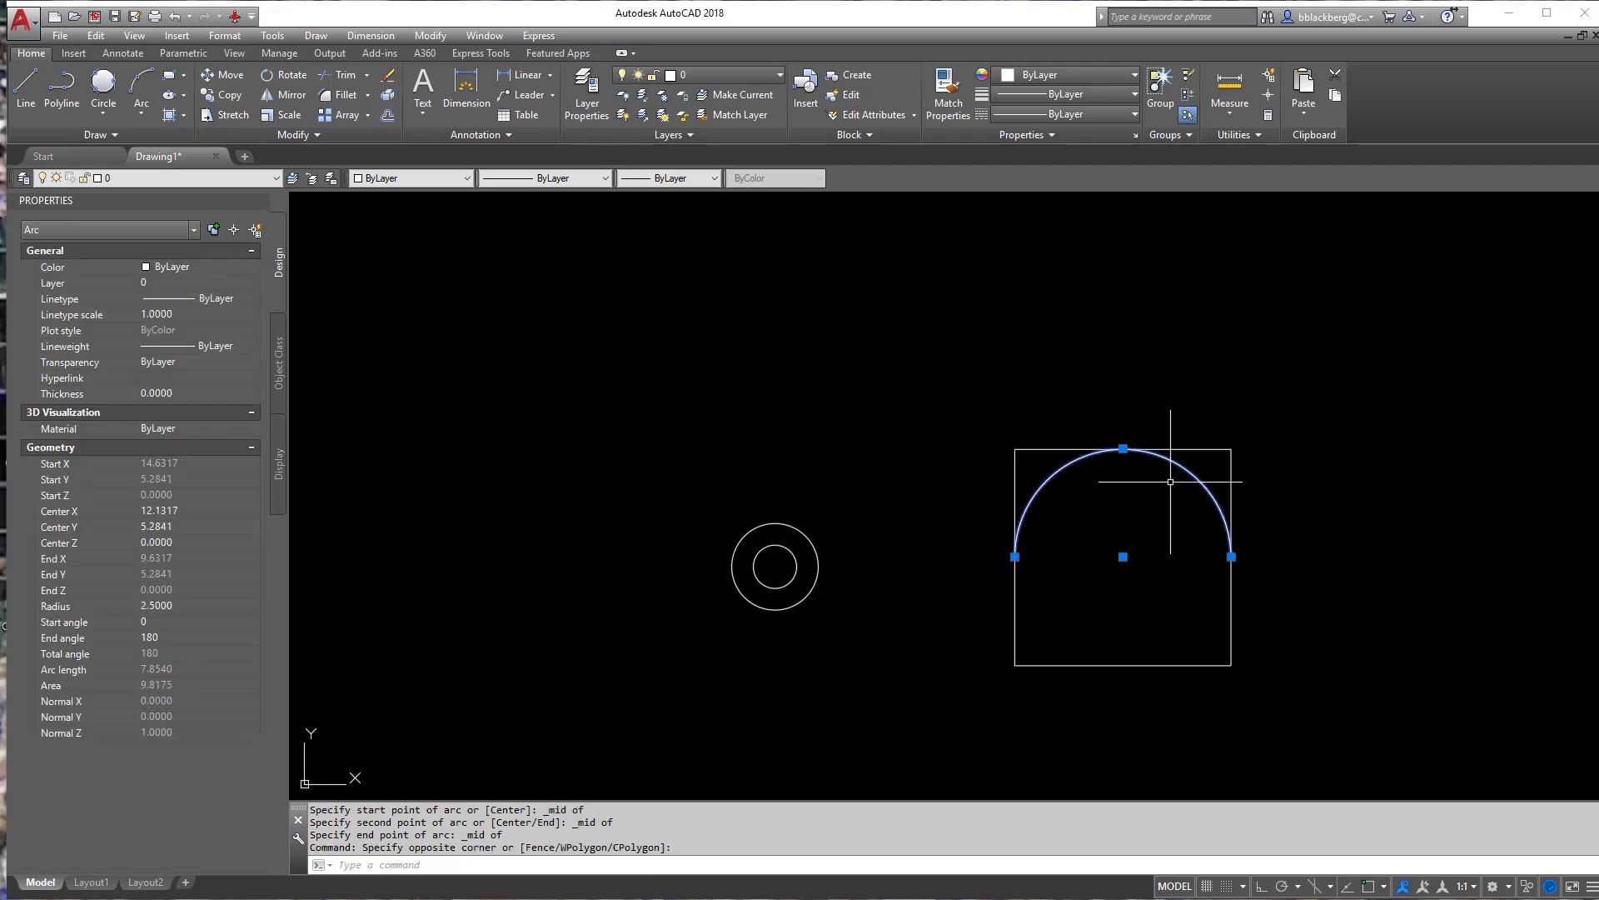
key(Delete)
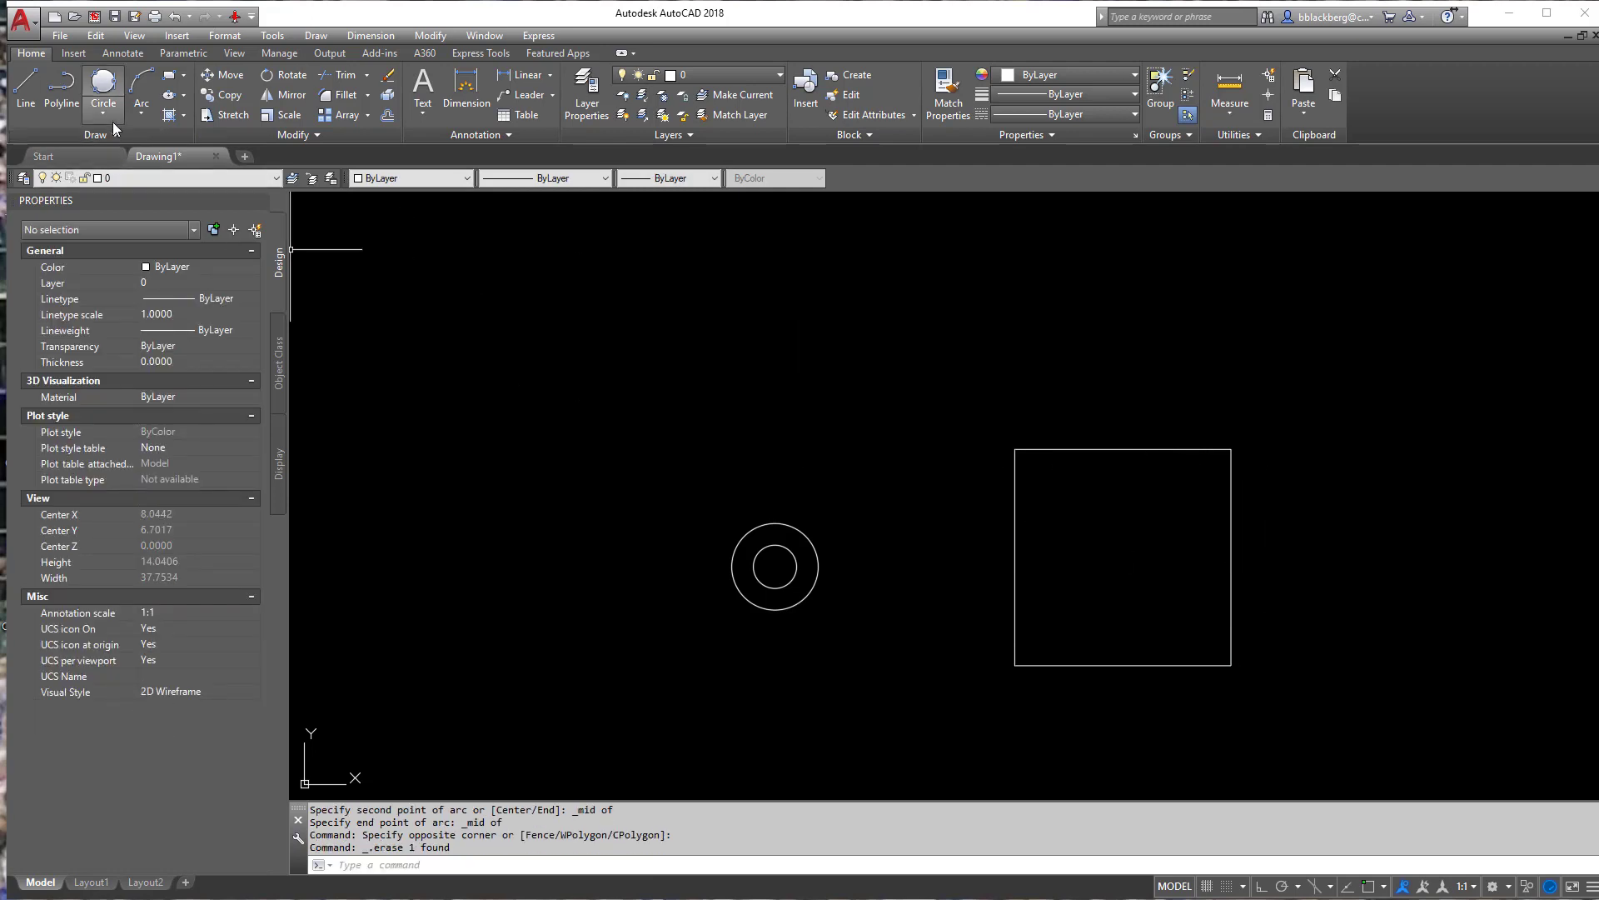
click(142, 115)
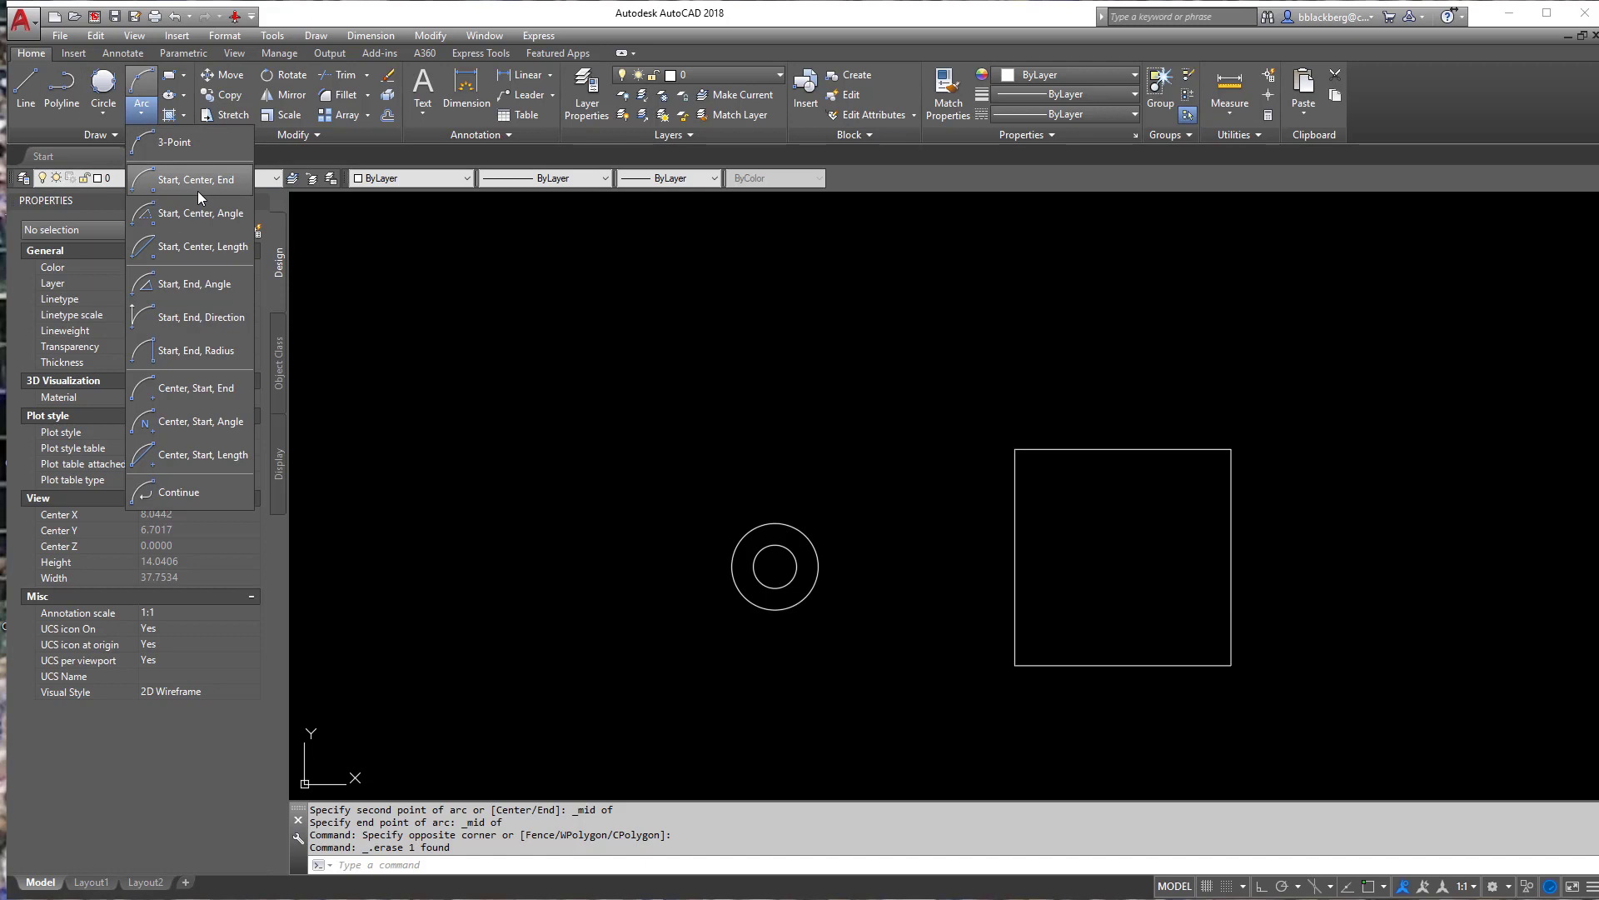
click(221, 342)
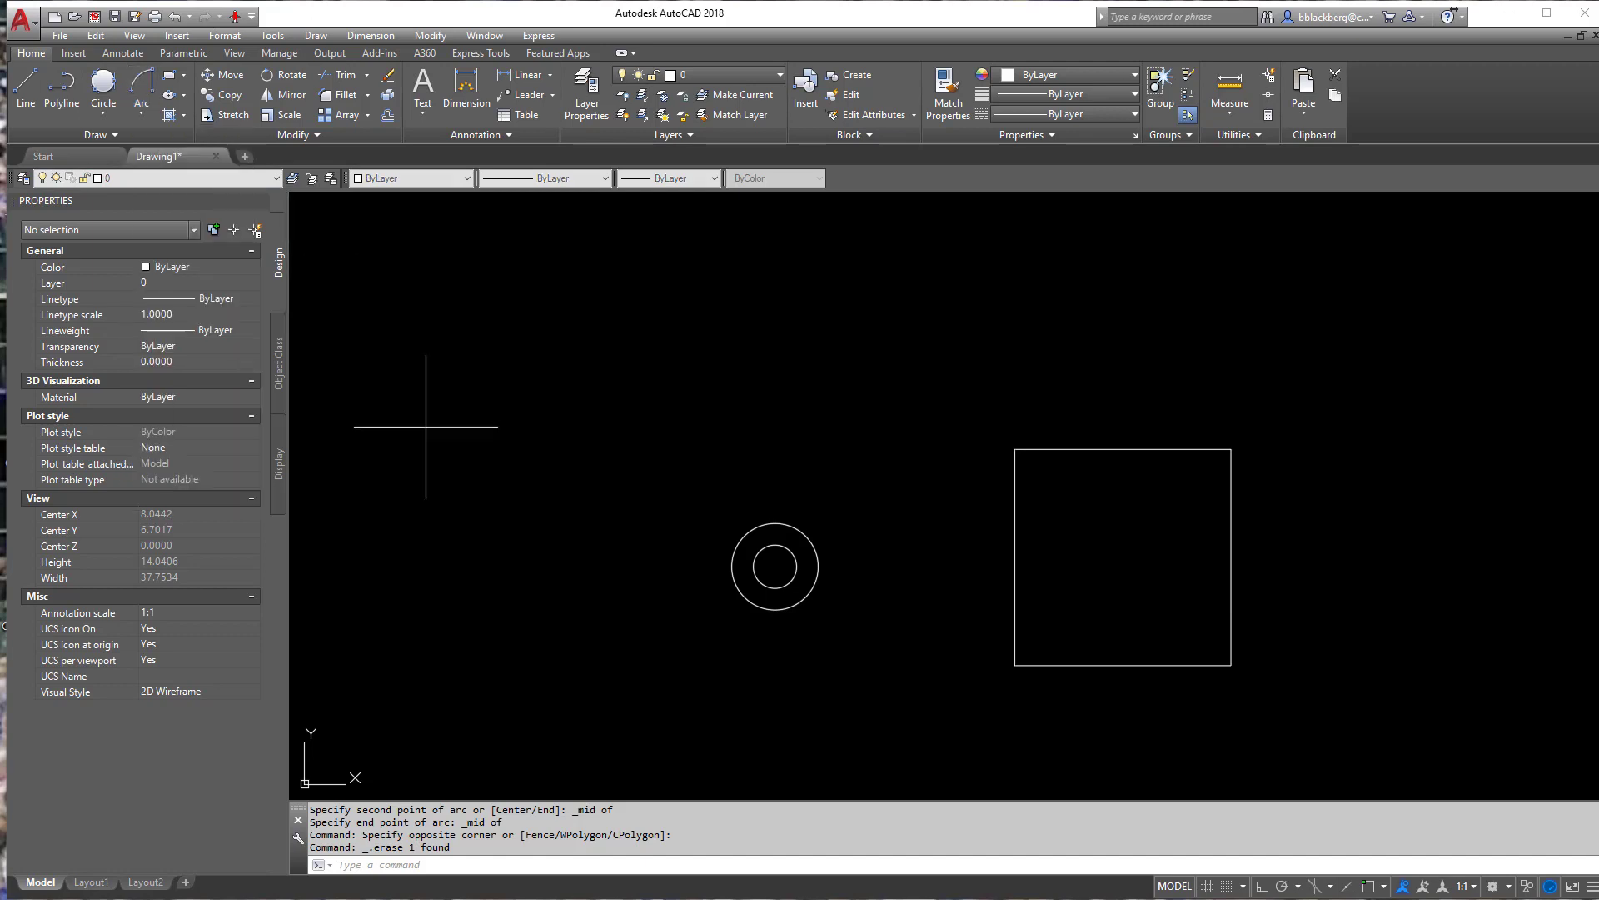
shift+right_click(1034, 499)
click(1081, 629)
click(1016, 557)
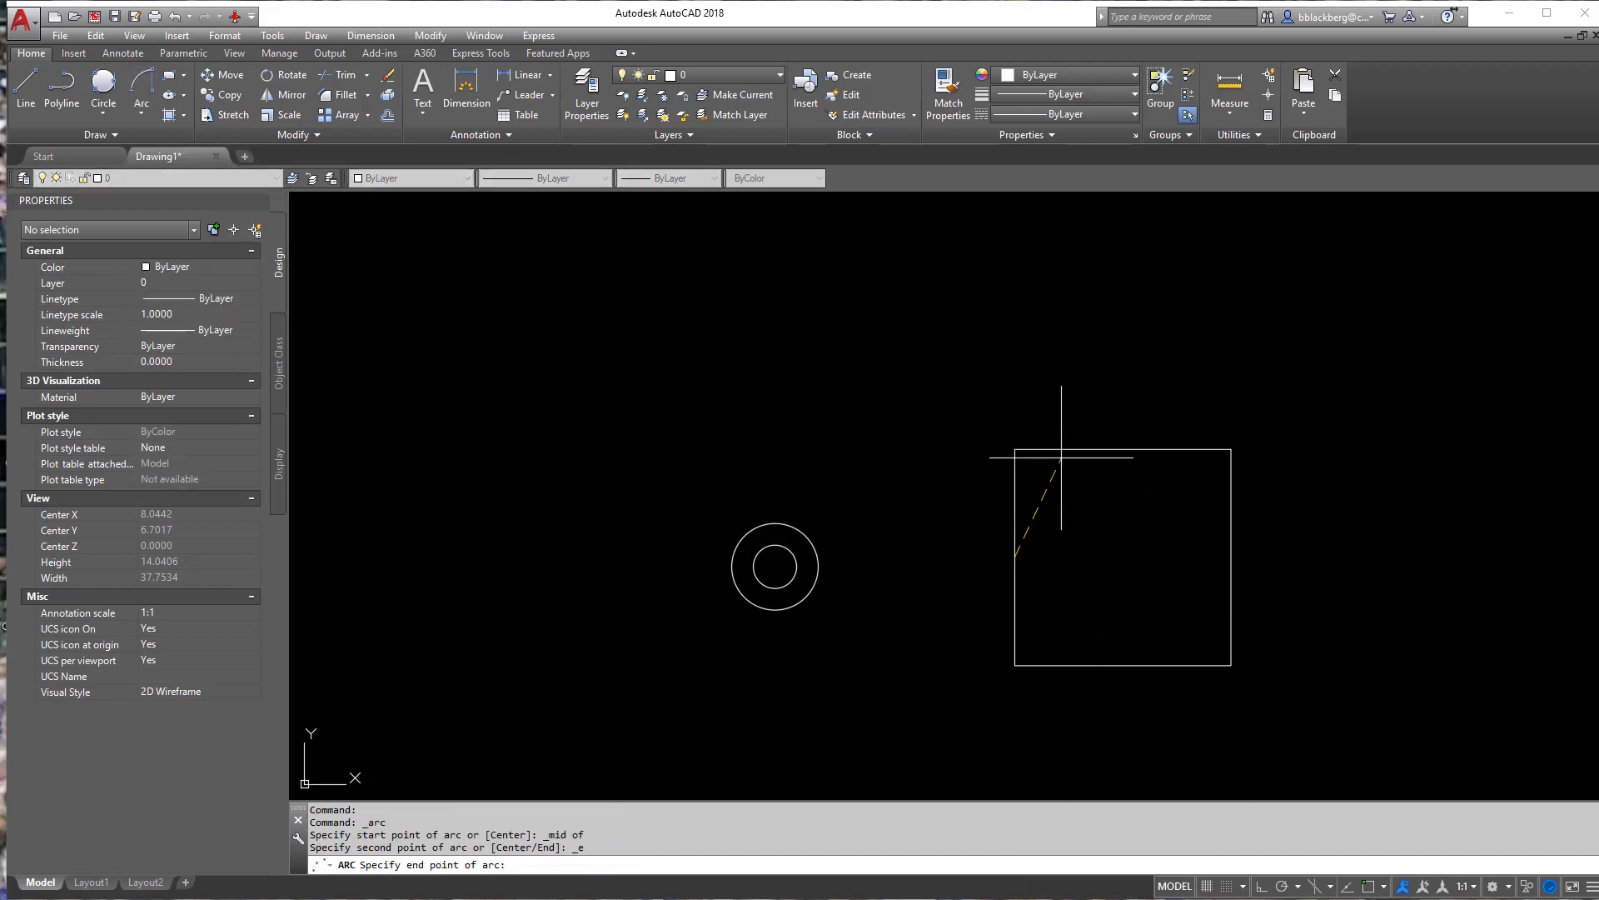
shift+right_click(1048, 456)
click(1096, 588)
click(1123, 449)
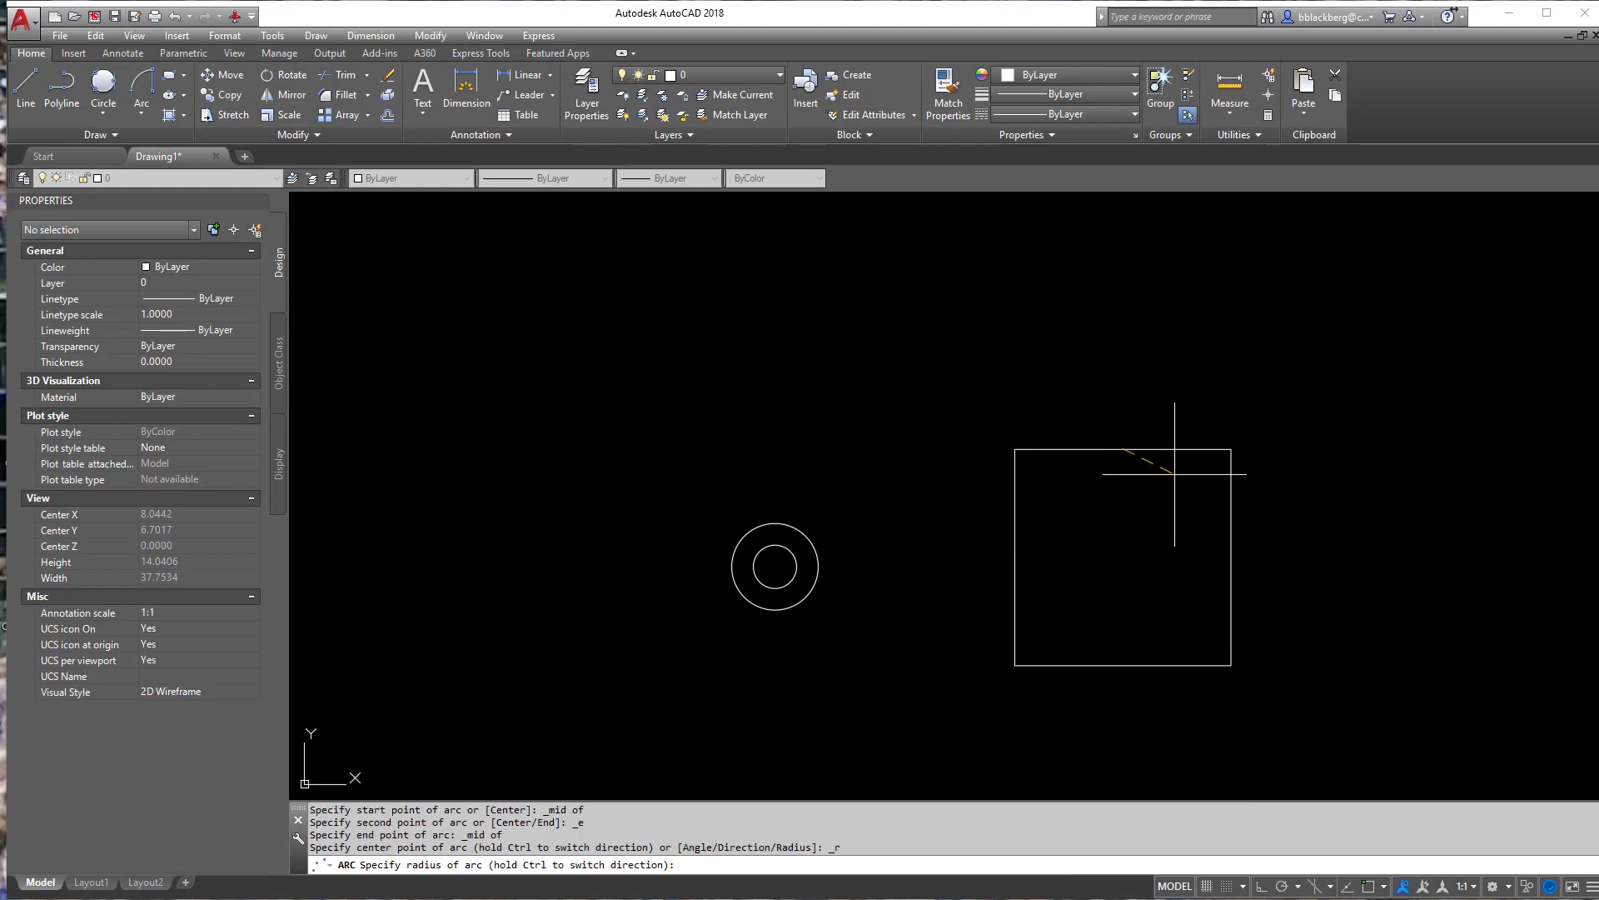
text(1)
key(Return)
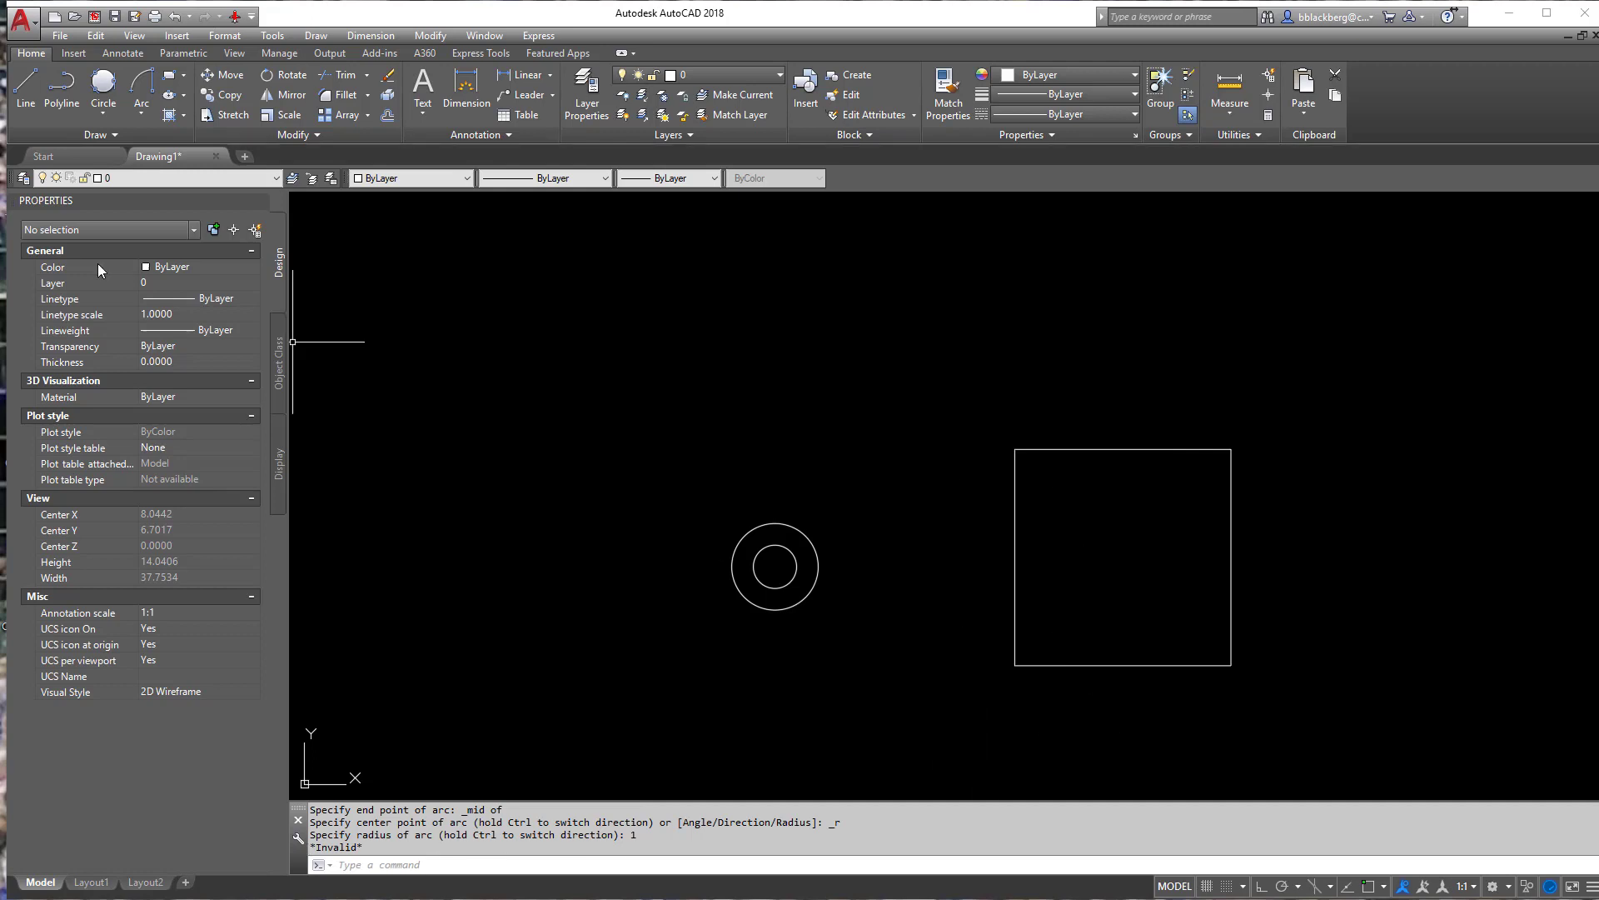
click(143, 116)
click(202, 356)
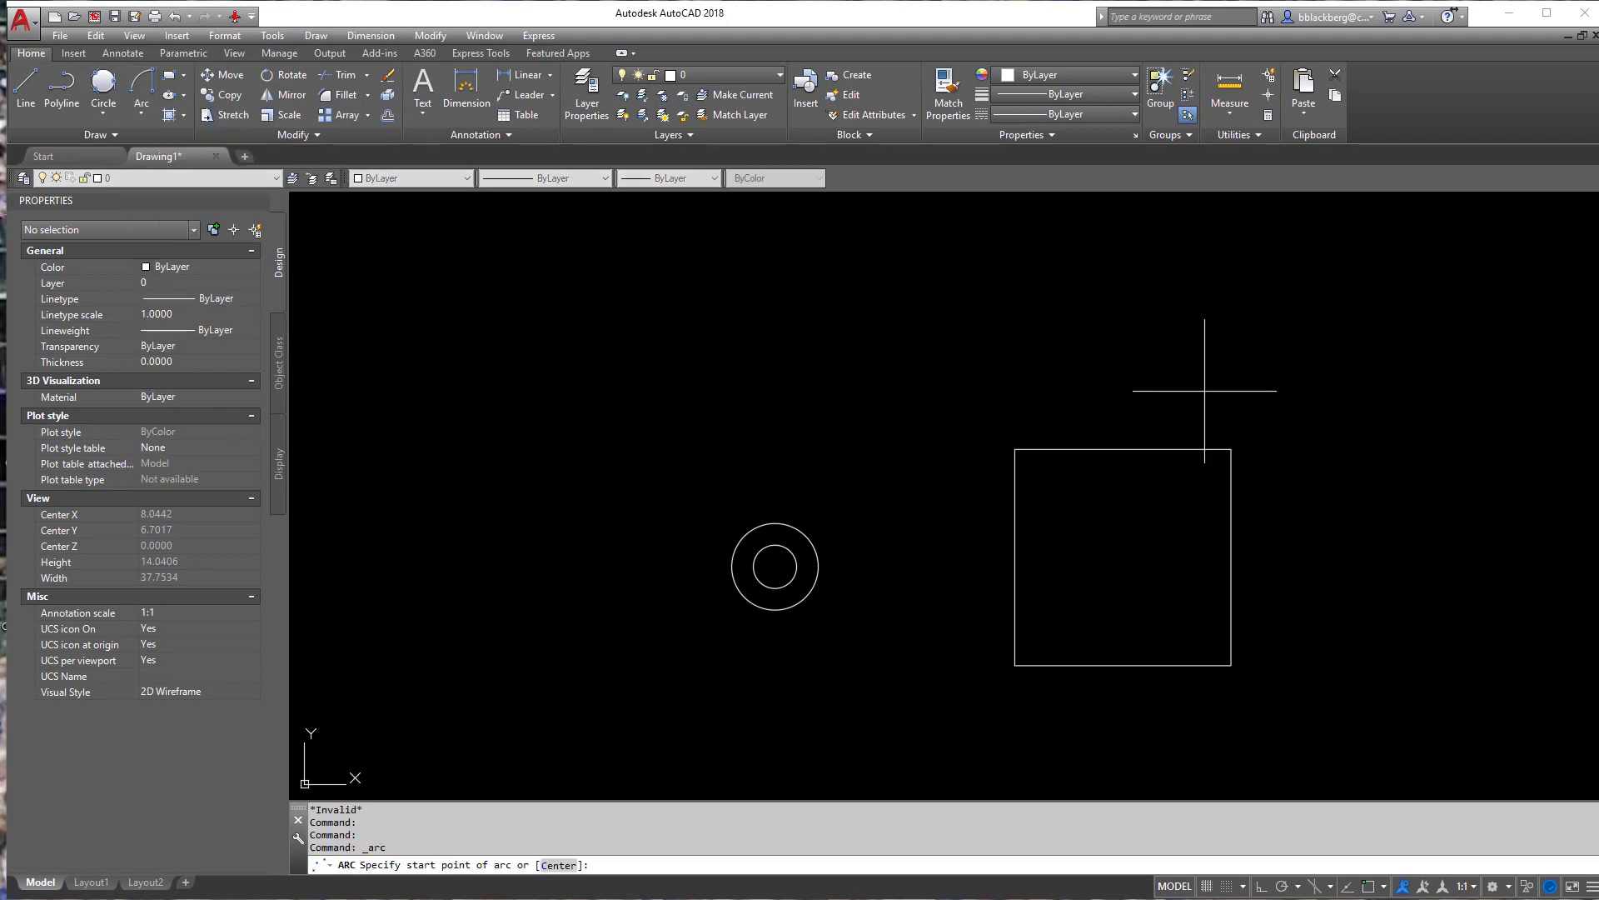
shift+right_click(1054, 422)
click(1099, 536)
click(1014, 450)
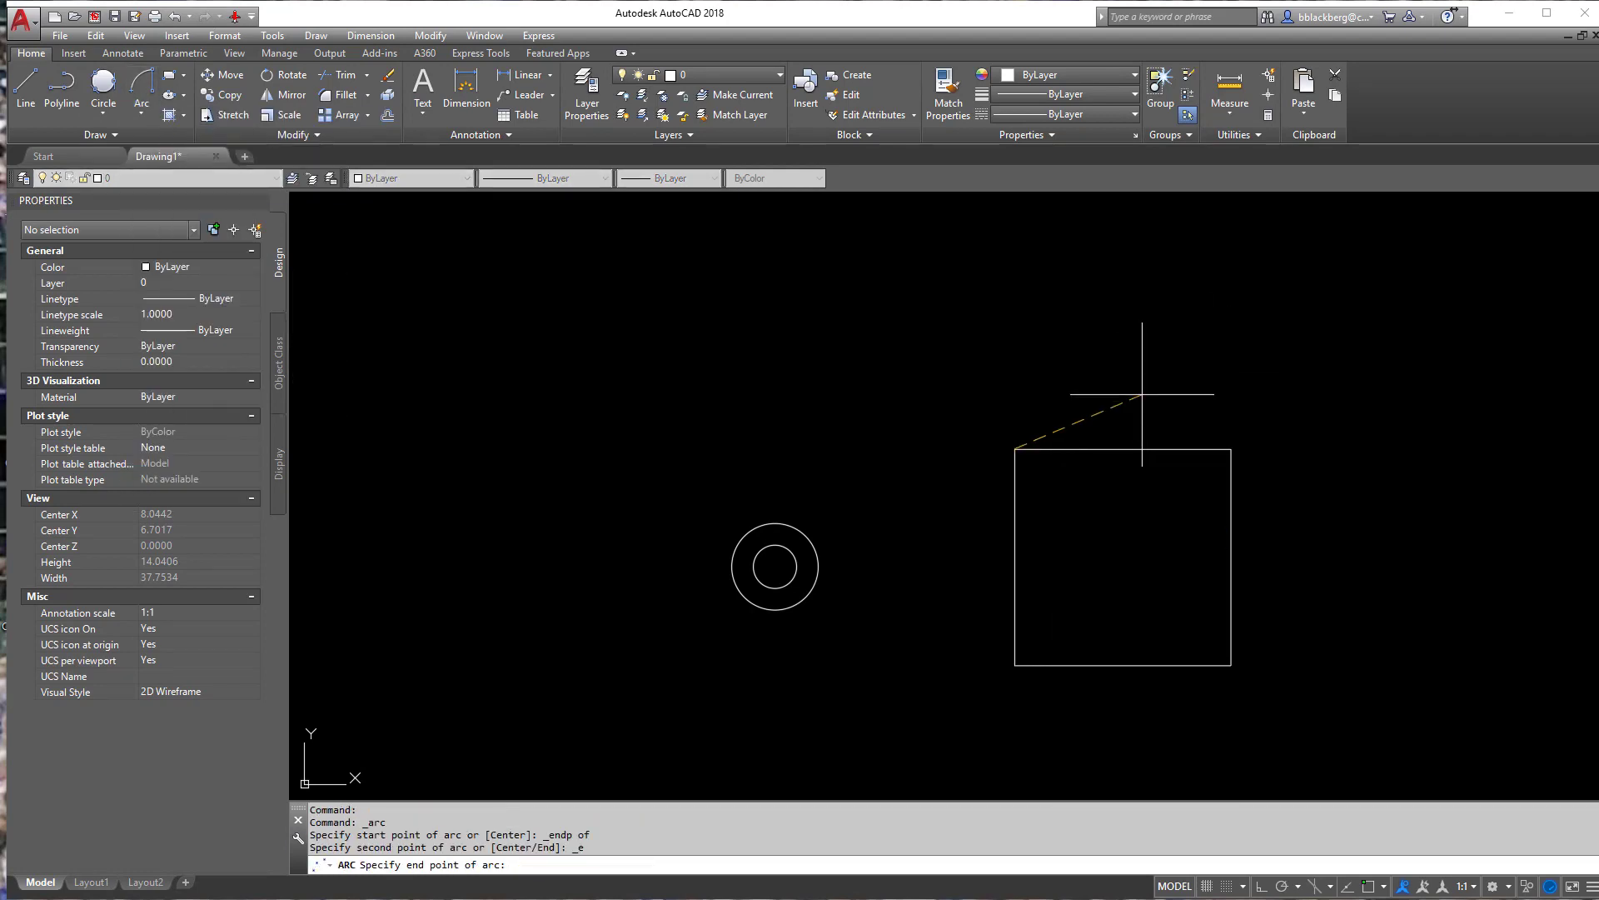
shift+right_click(1142, 394)
click(1215, 511)
click(1230, 449)
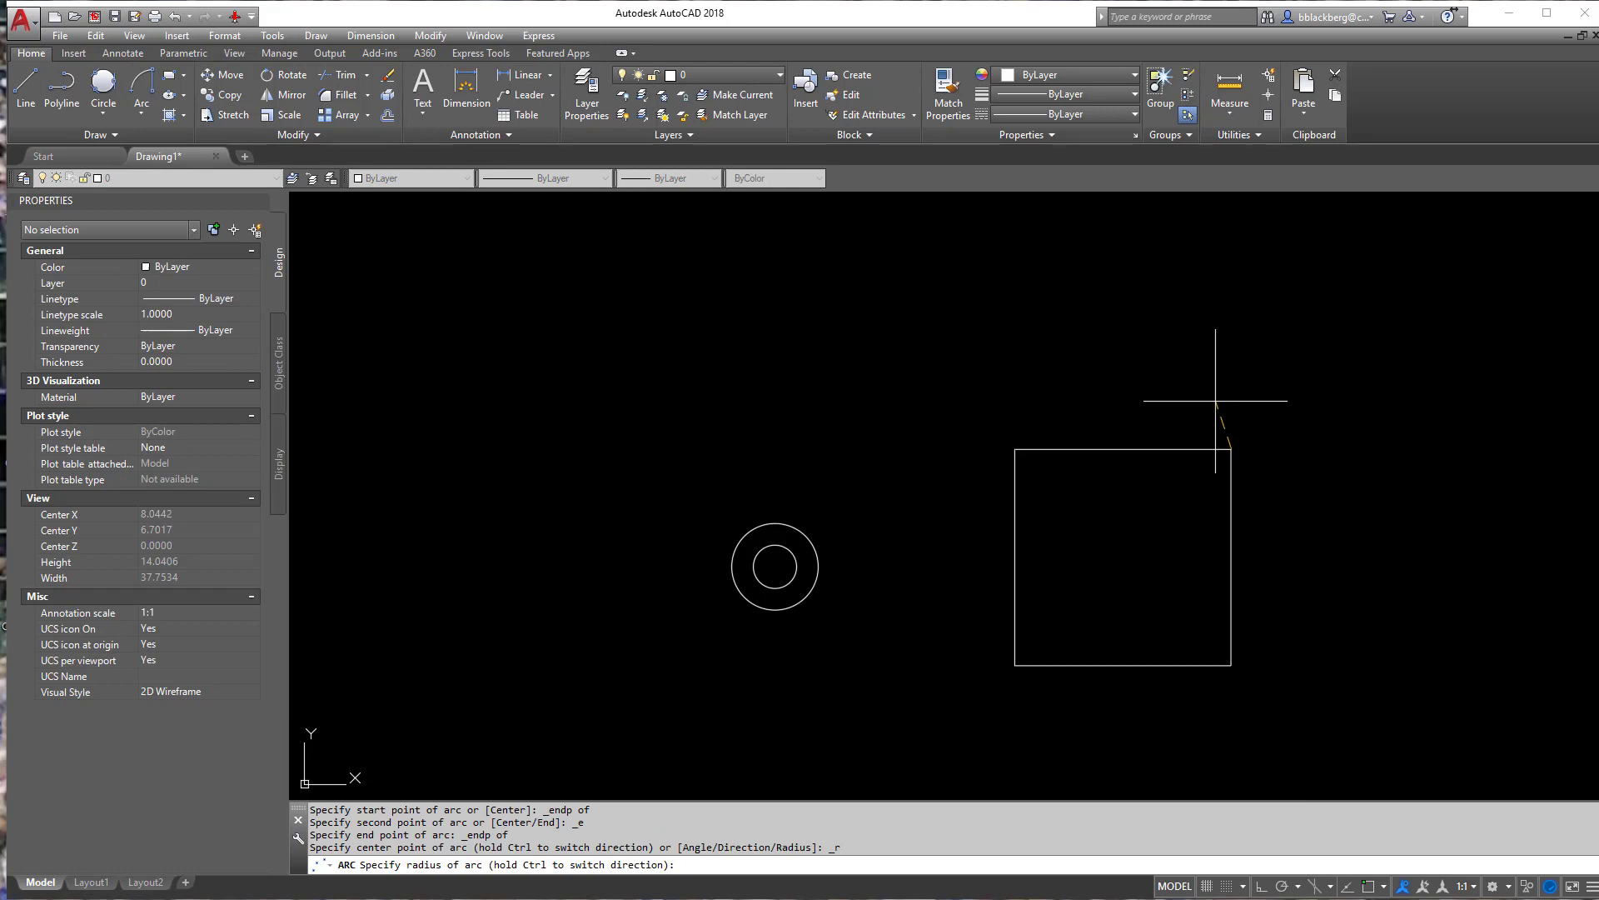
text(1)
key(Return)
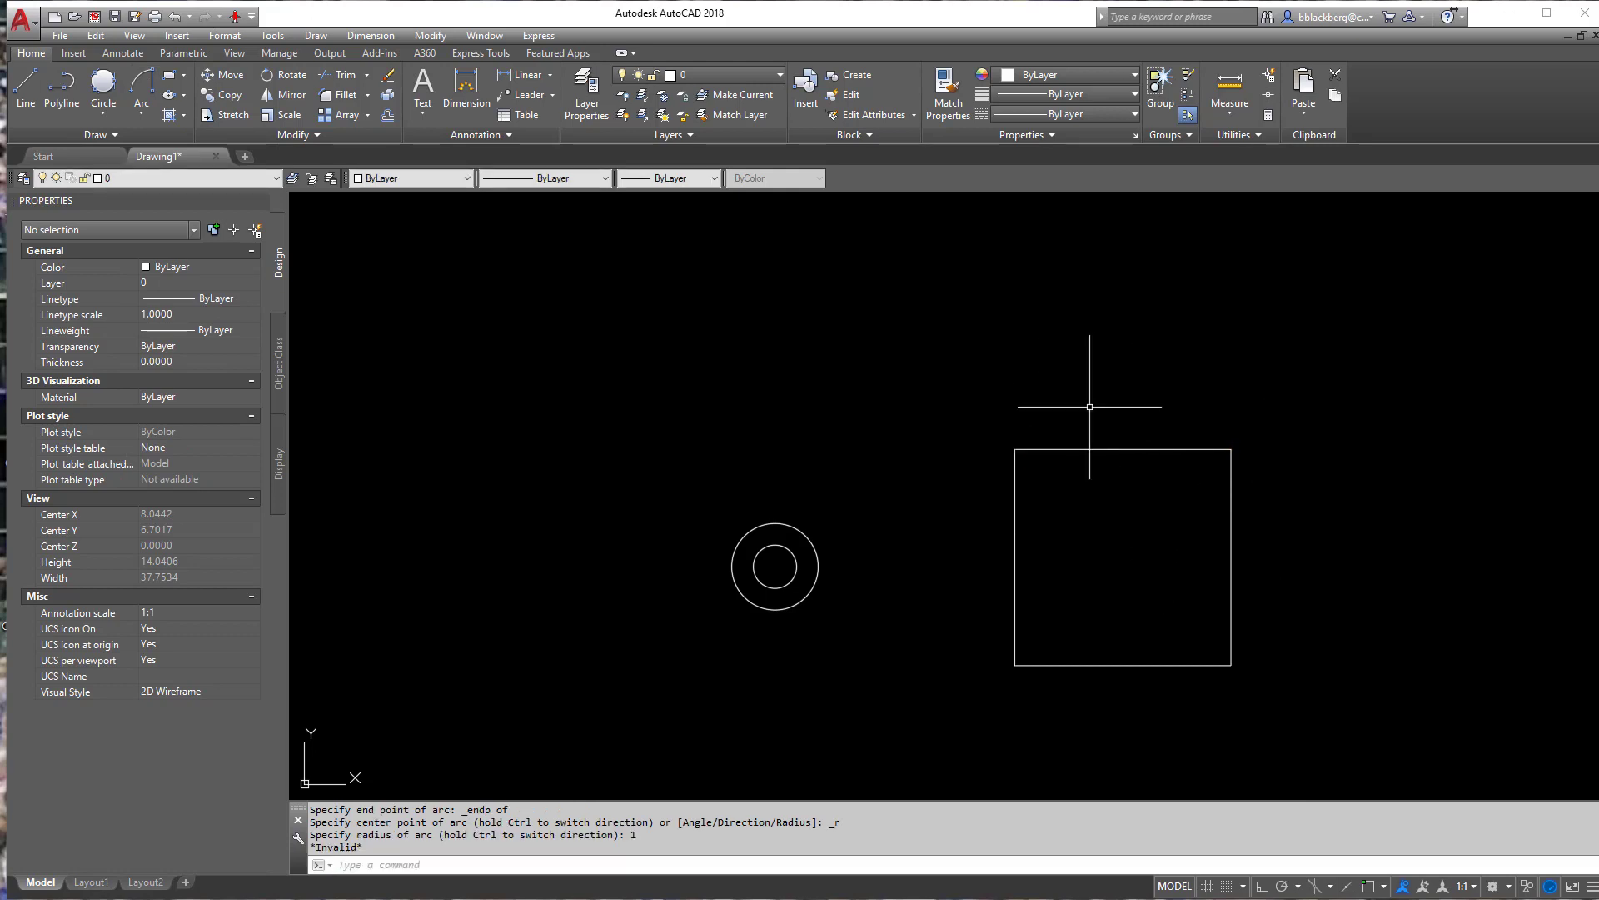
click(148, 101)
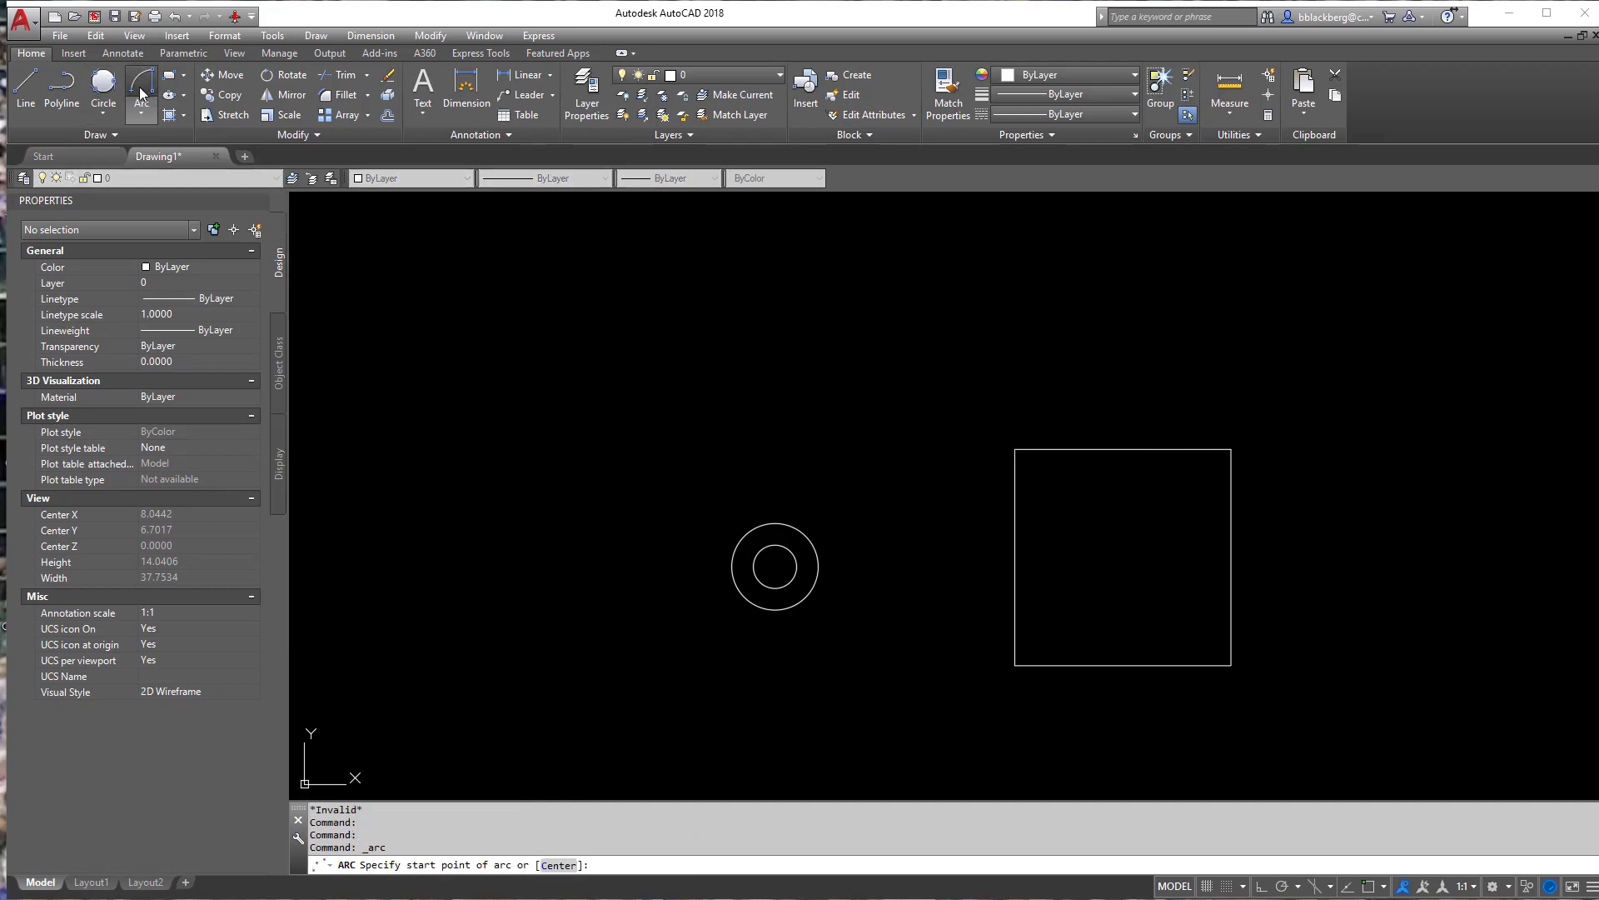
click(148, 101)
click(141, 114)
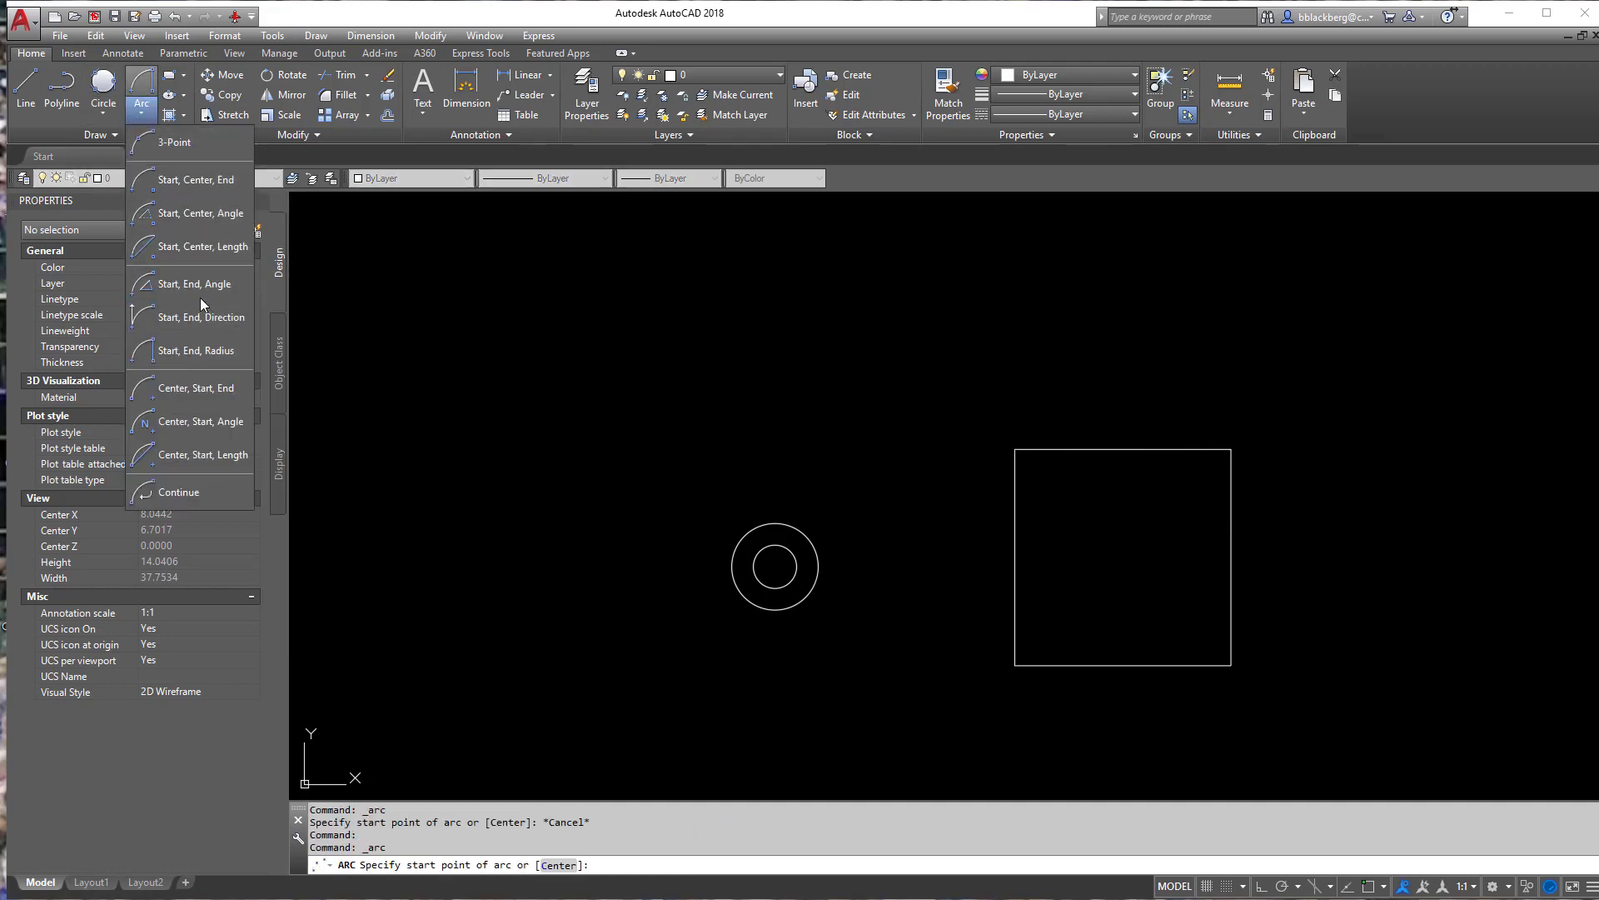
click(210, 345)
shift+right_click(1025, 445)
click(1094, 564)
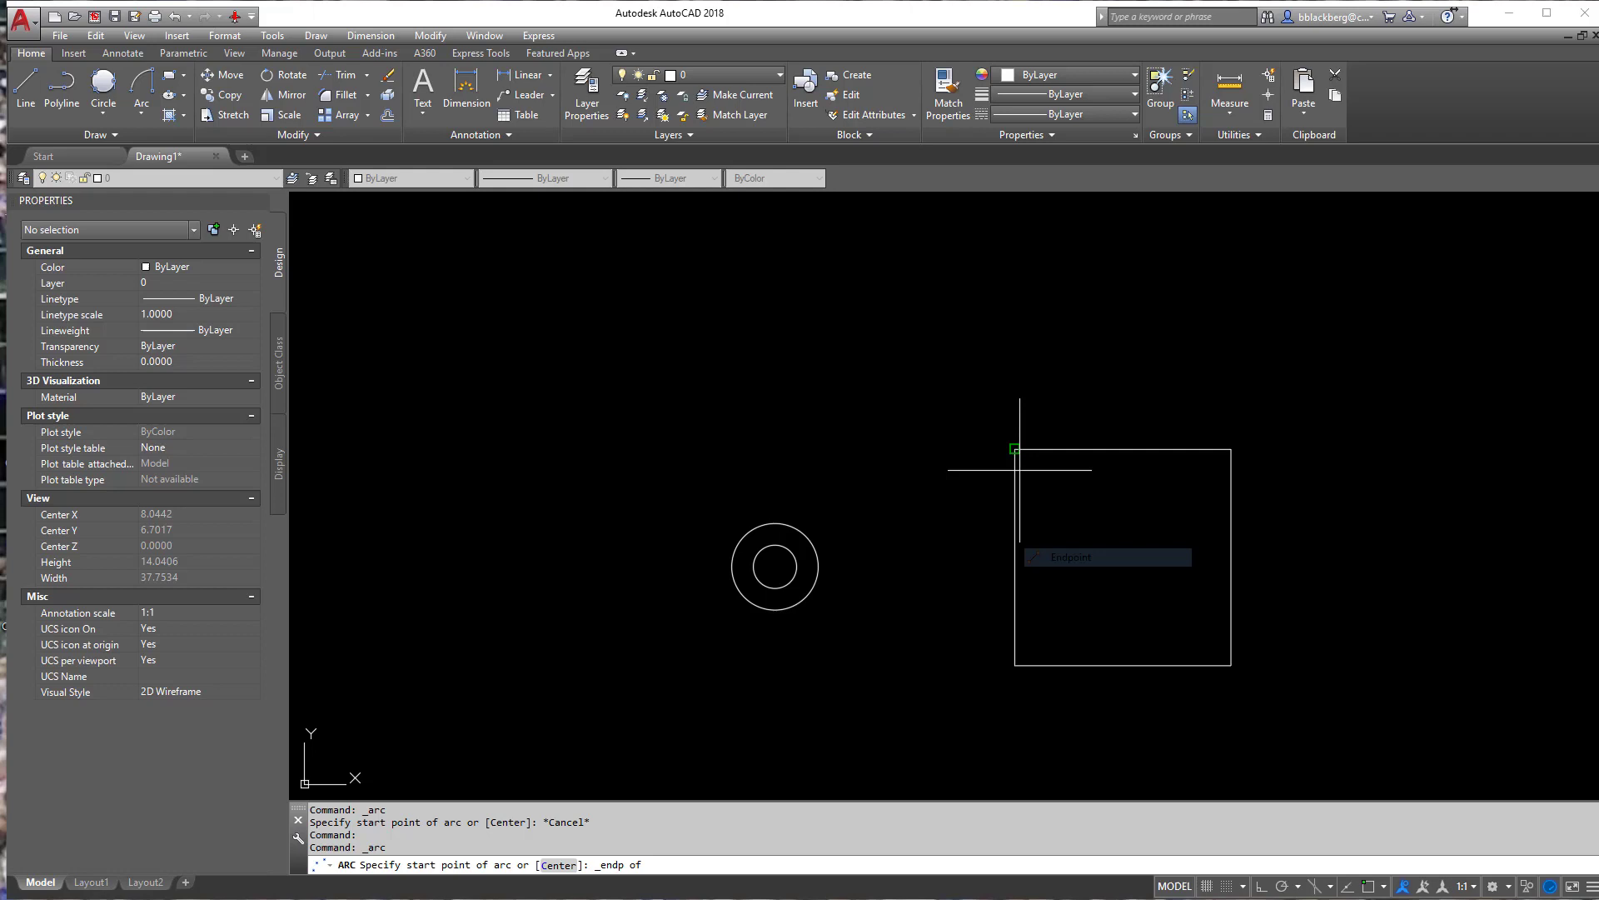
click(1016, 449)
shift+right_click(1191, 395)
click(1218, 539)
click(1224, 463)
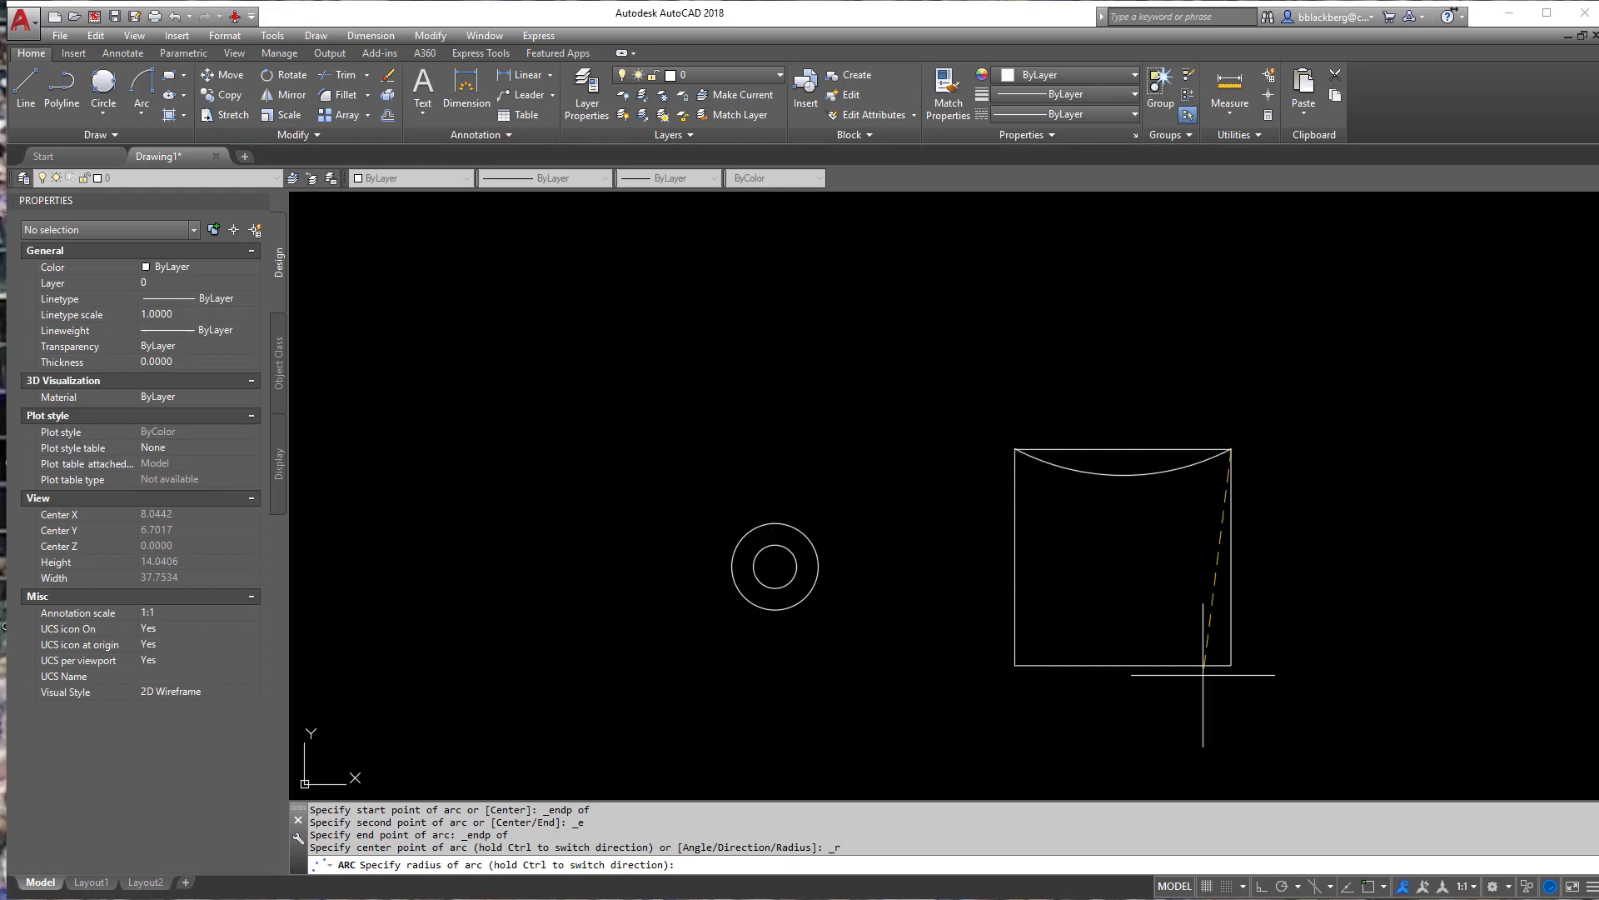
key(Escape)
key(Escape)
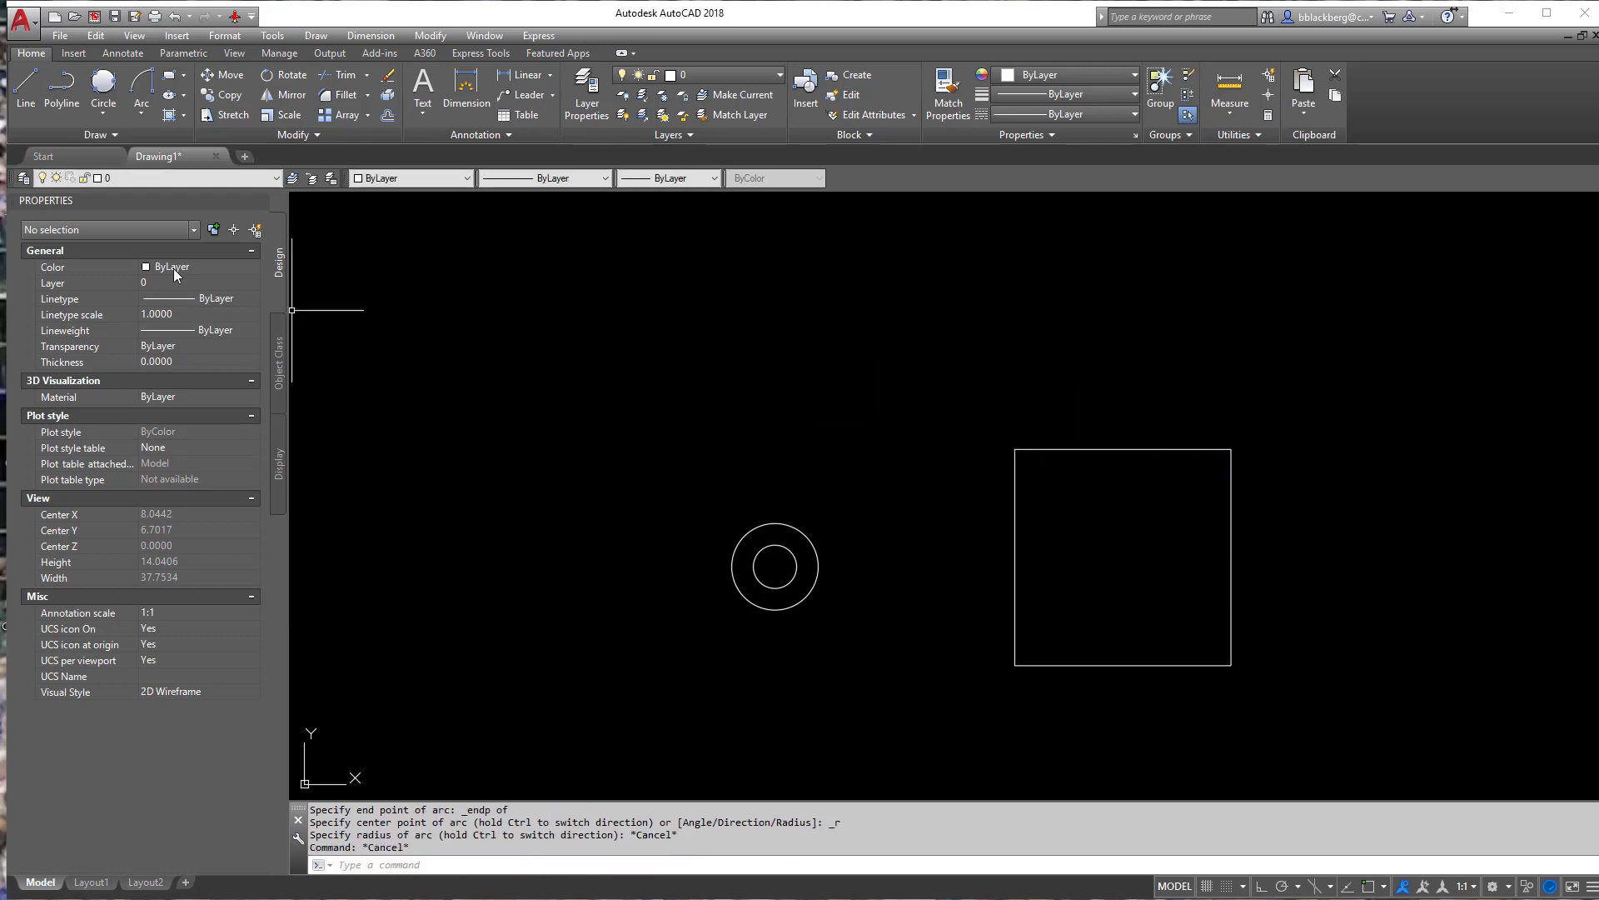
click(142, 108)
click(181, 361)
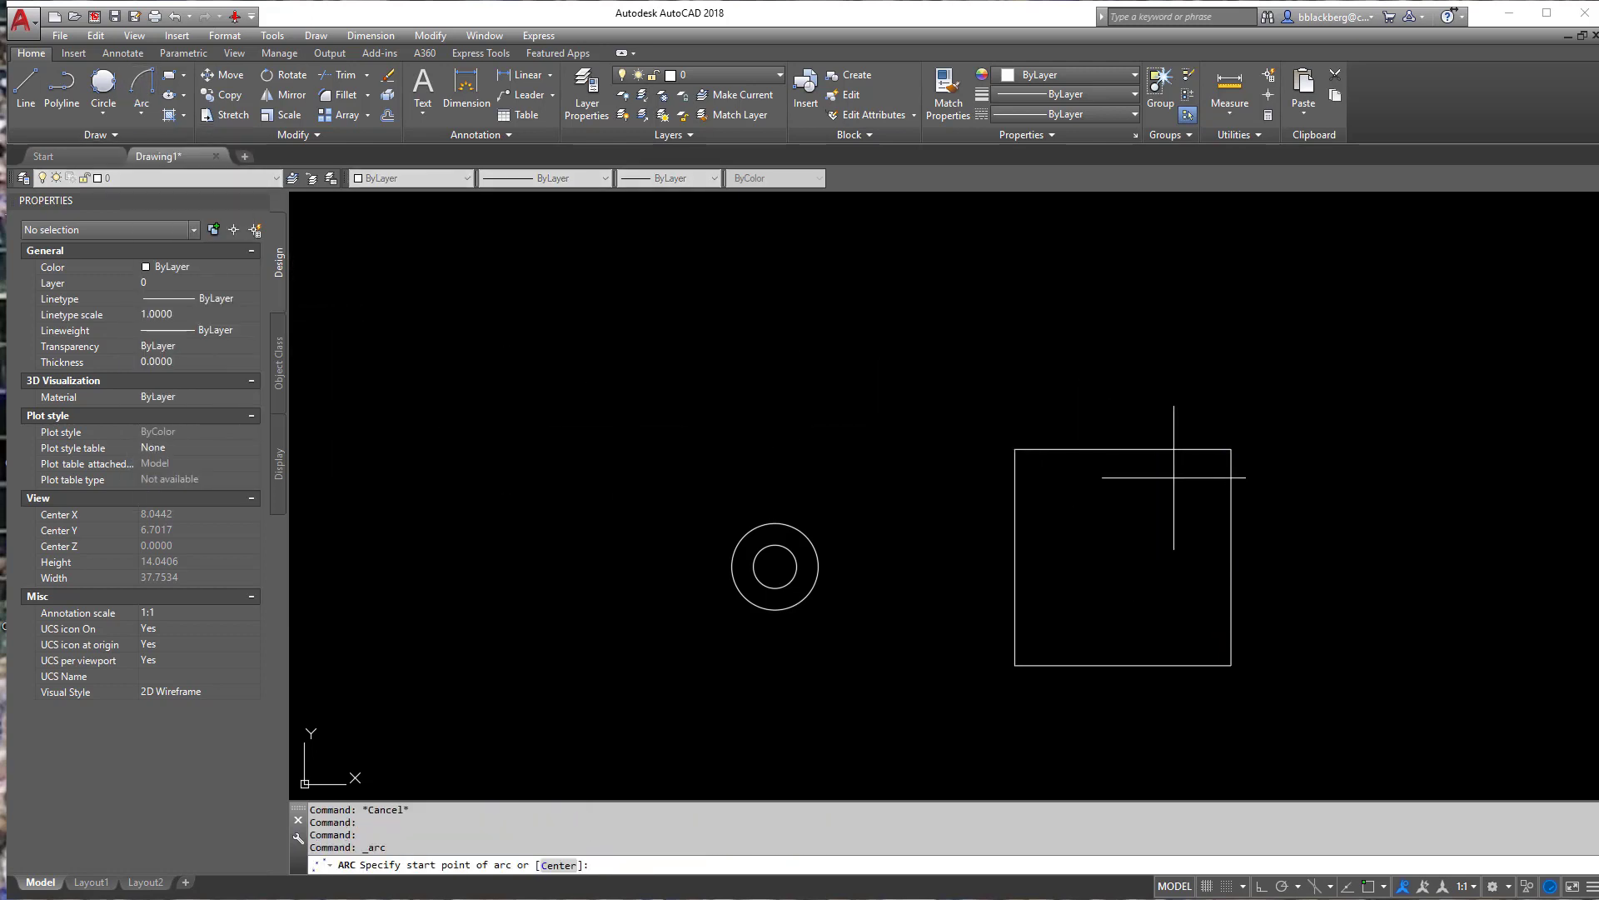
shift+right_click(1131, 426)
click(1185, 537)
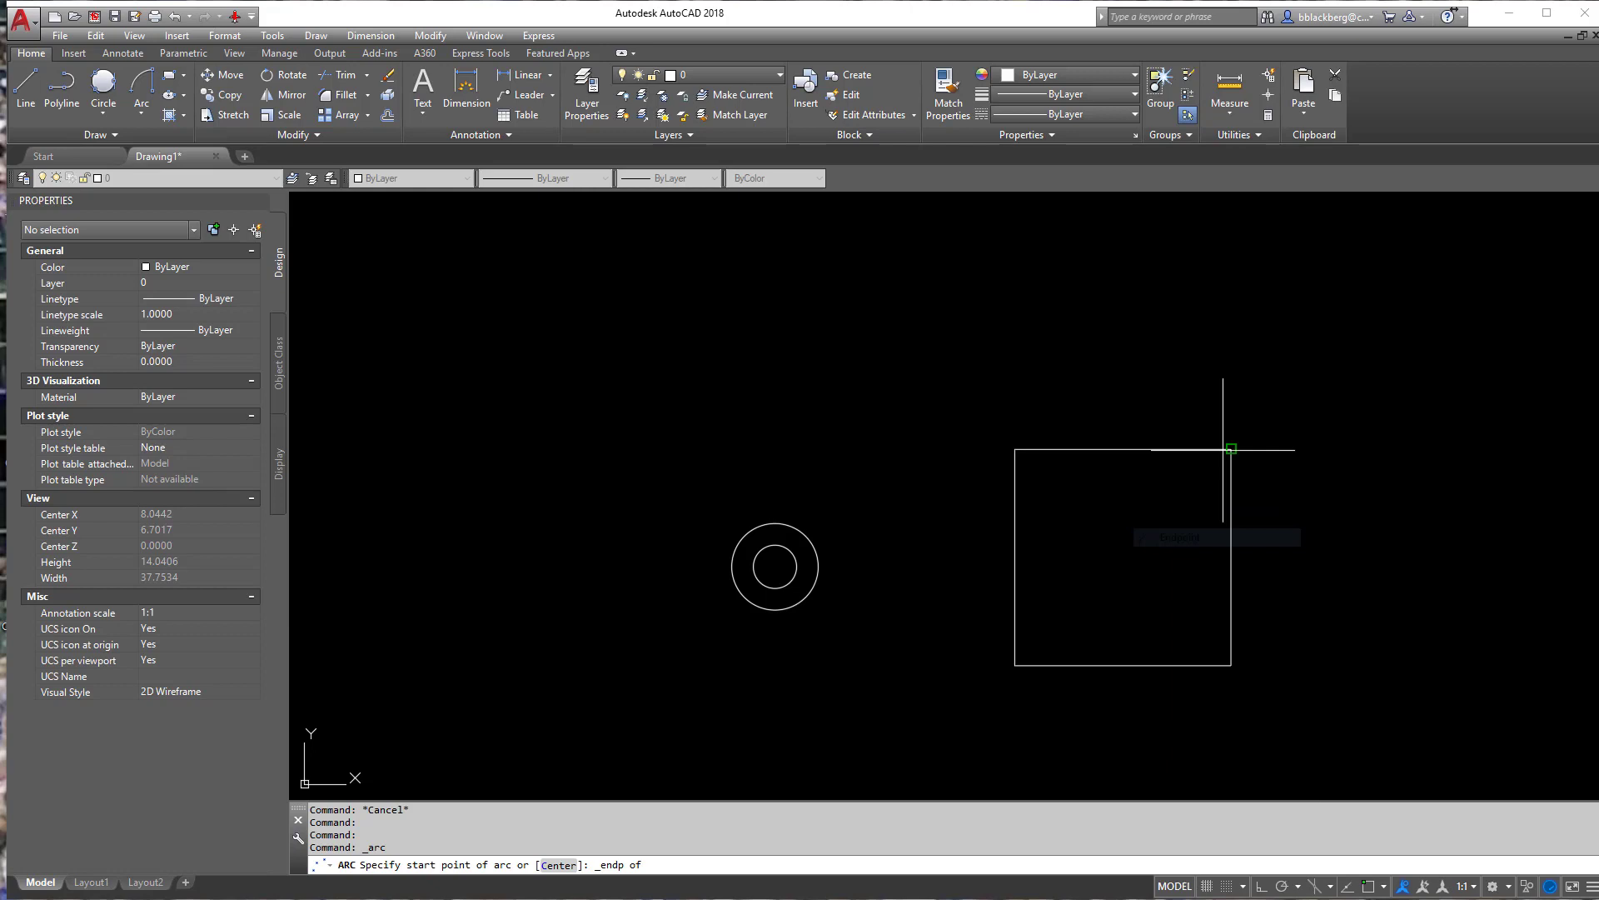
click(1232, 450)
shift+right_click(1011, 416)
click(1076, 534)
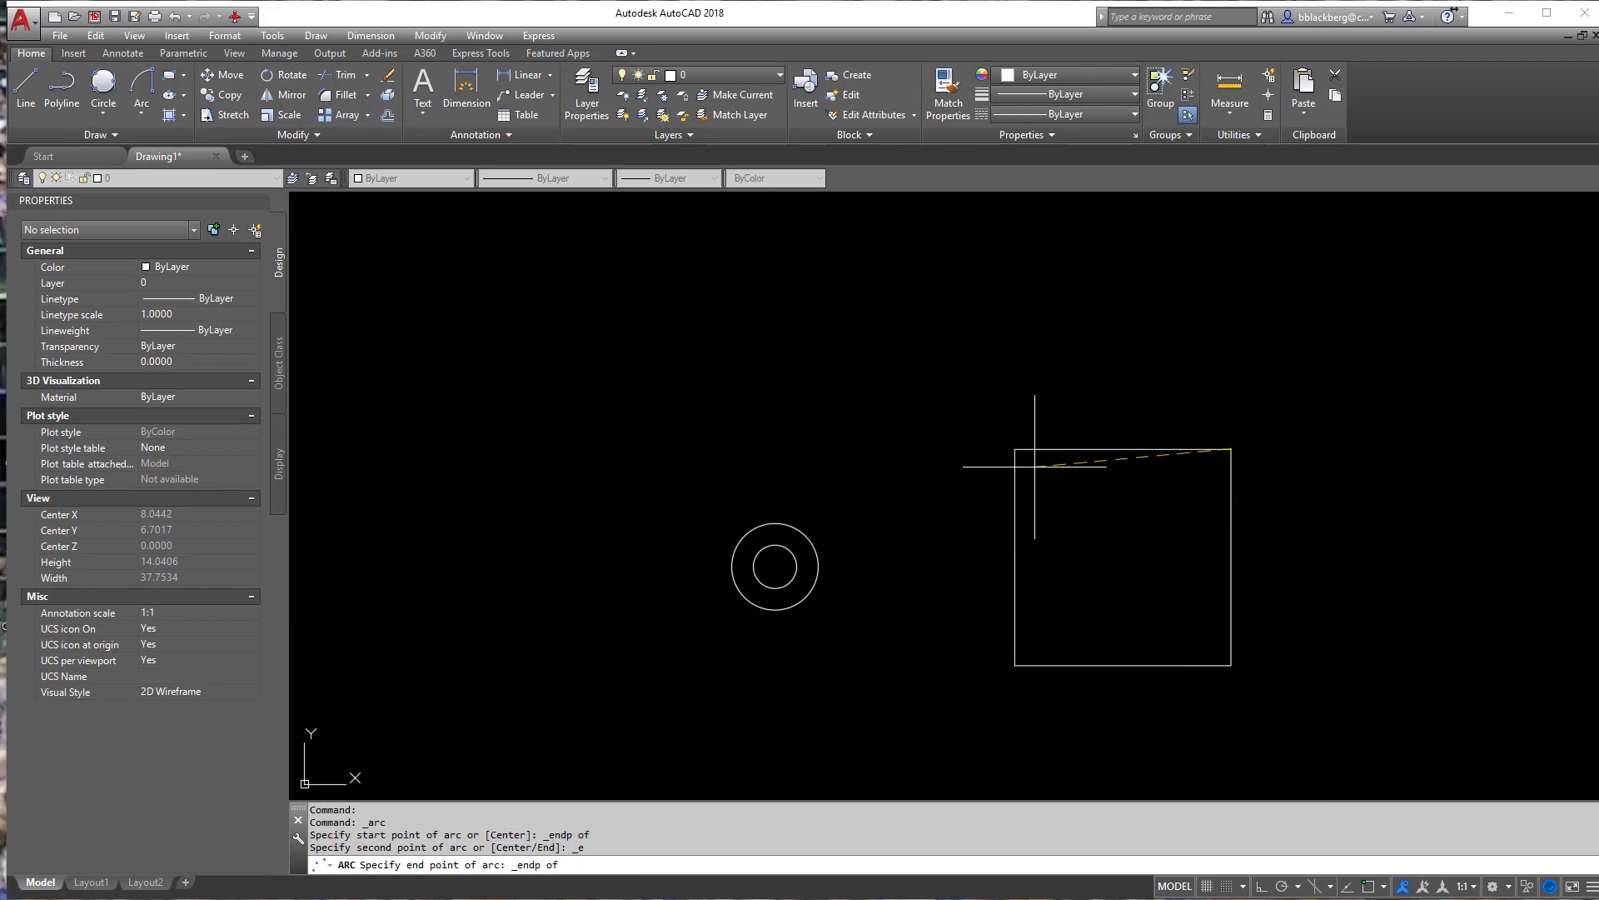
click(1016, 449)
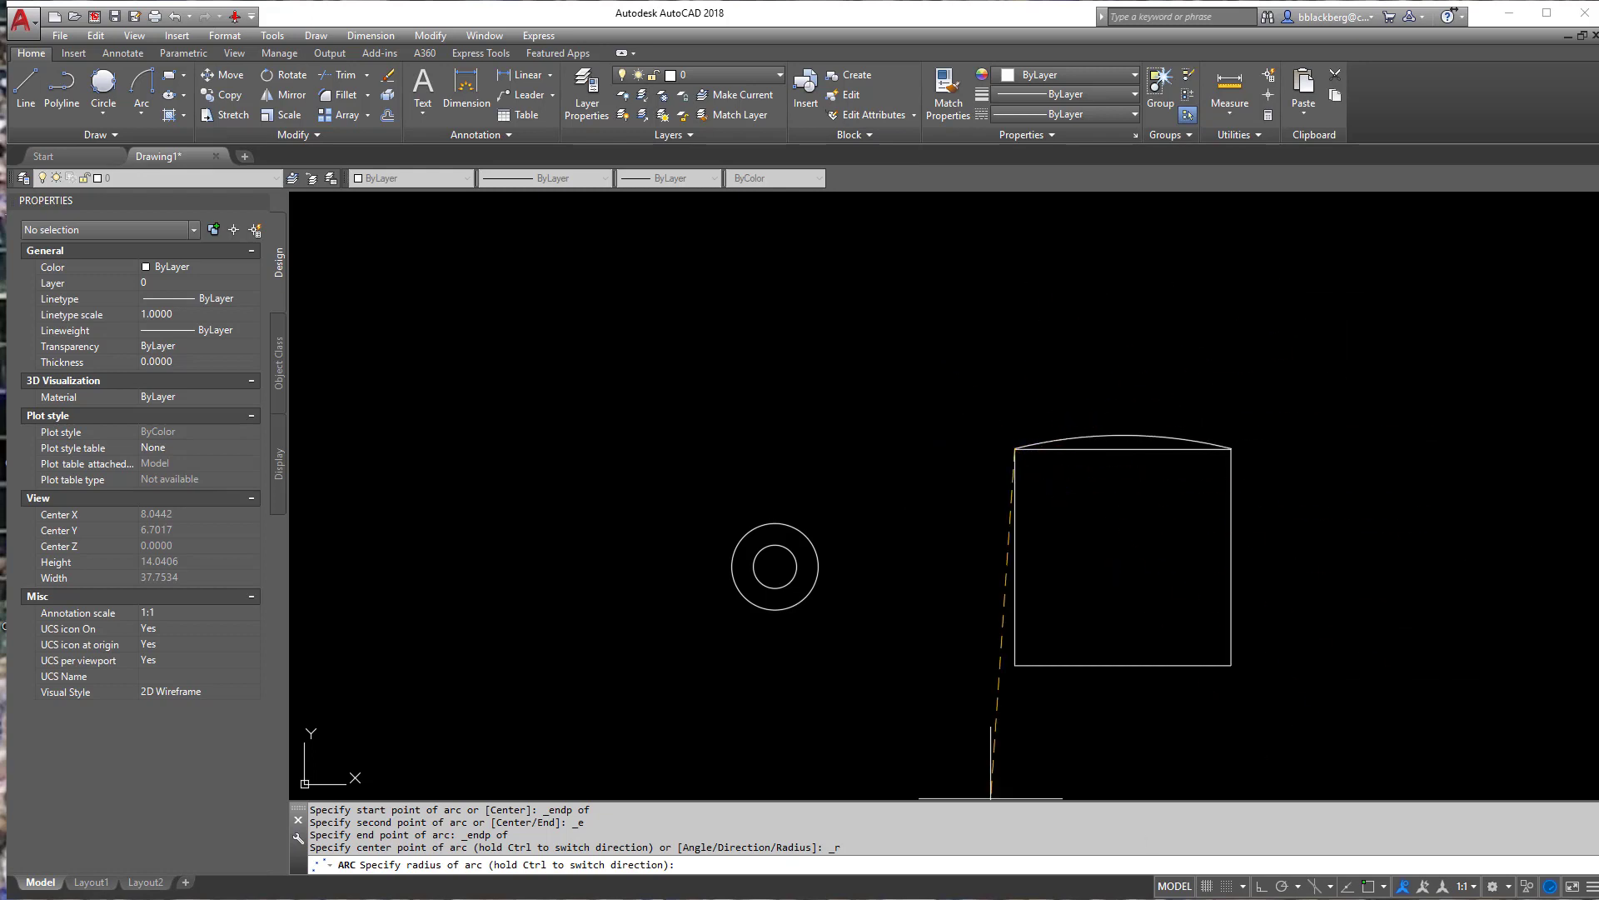
key(Escape)
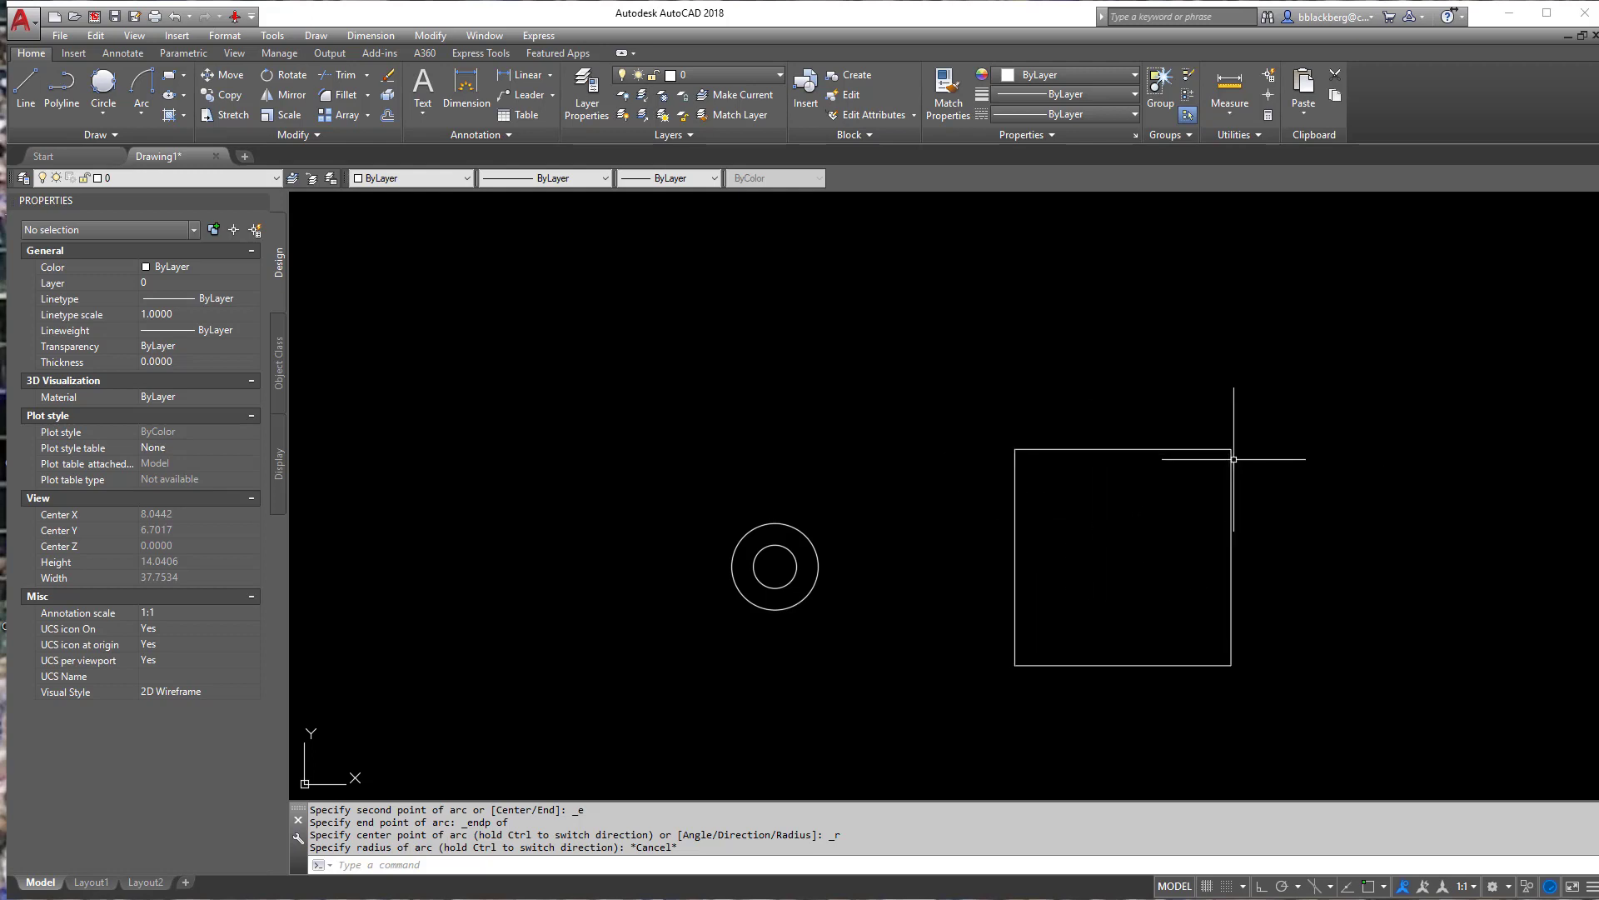
click(1291, 414)
key(Escape)
key(Escape)
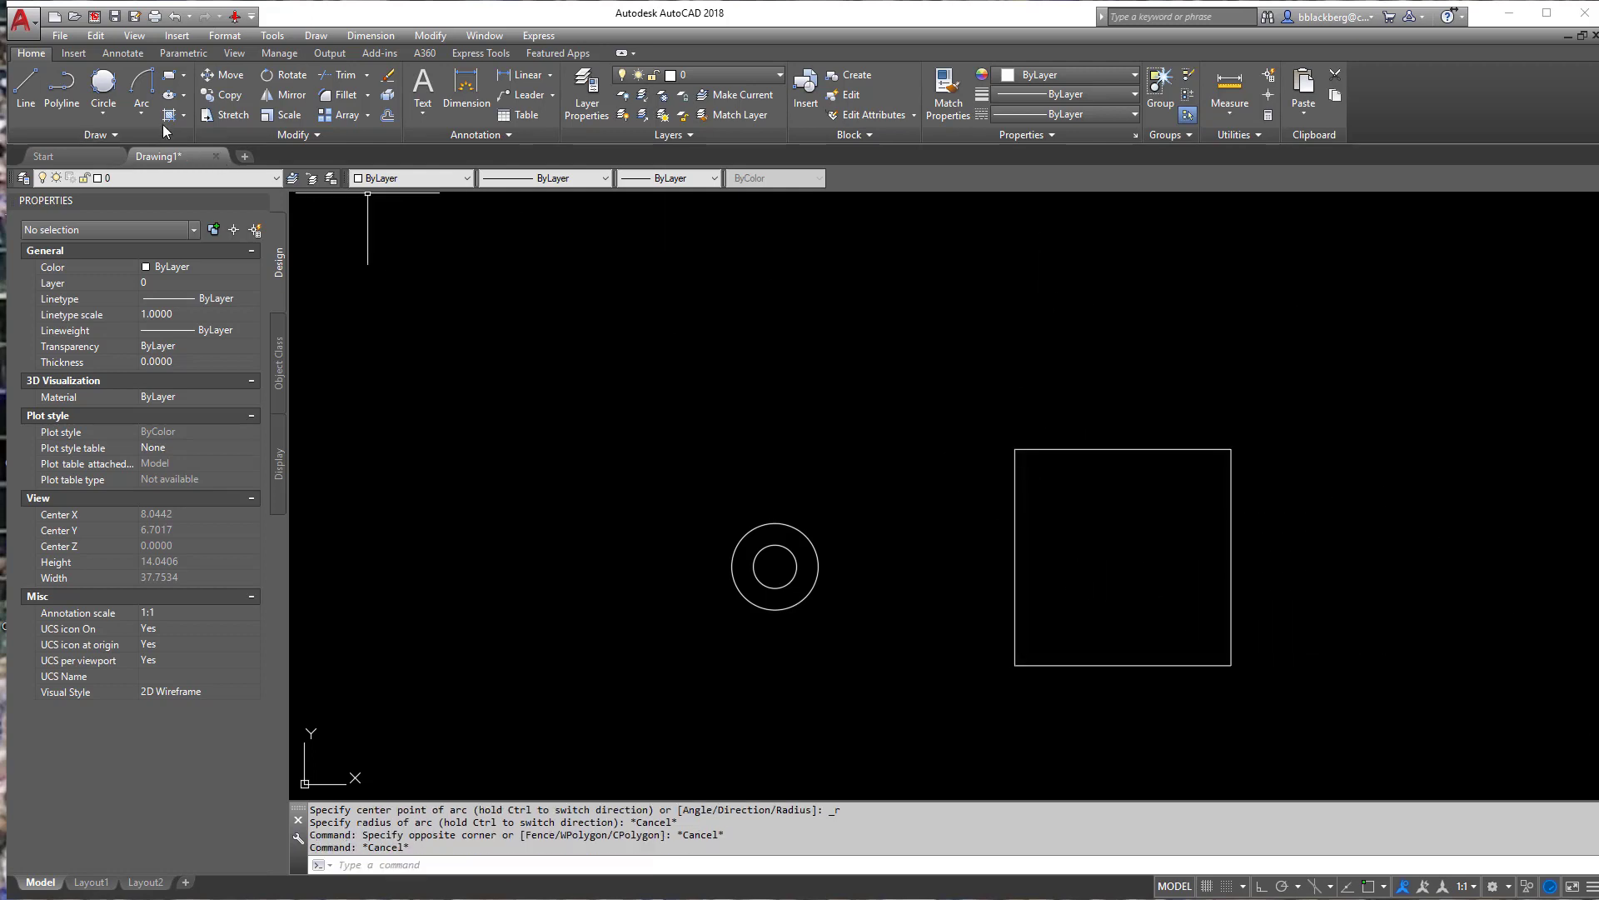